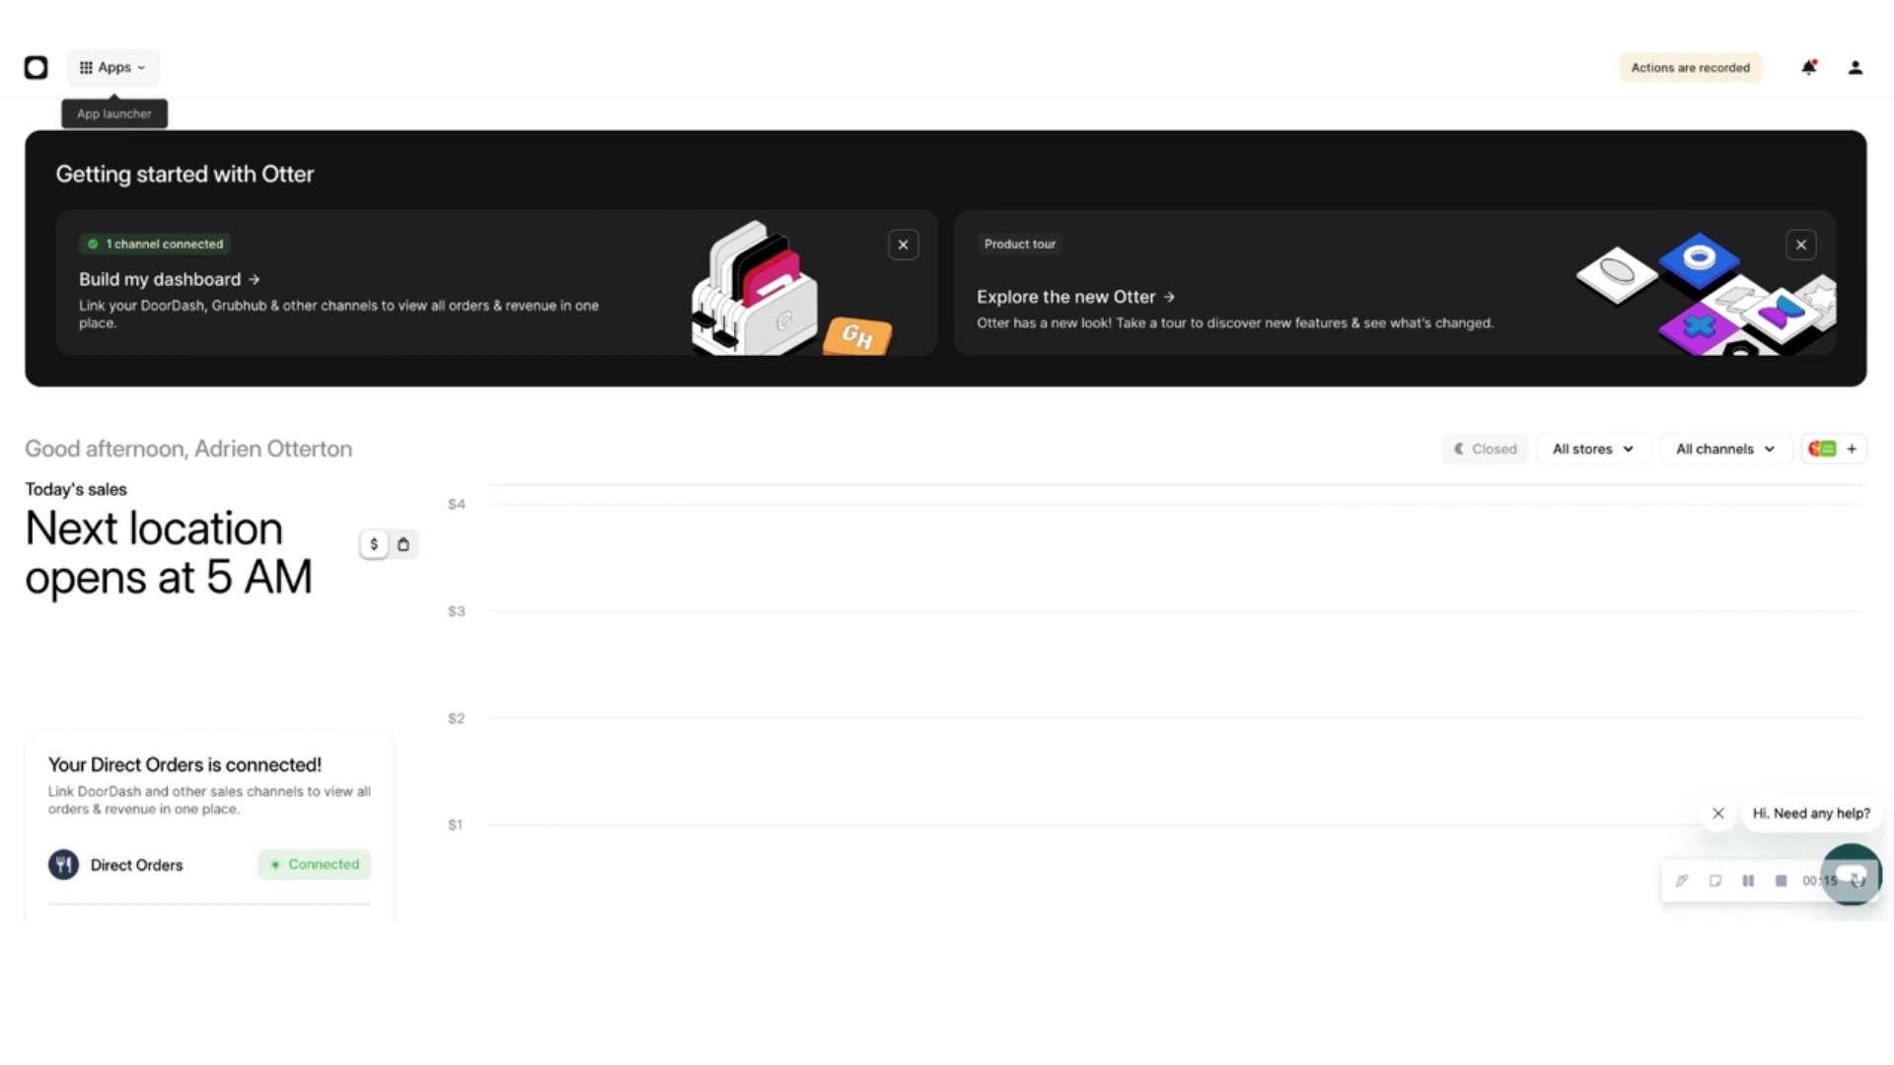
- Go to the Menus app and open the San Diego menu, after starting and cancelling a new menu
click(114, 67)
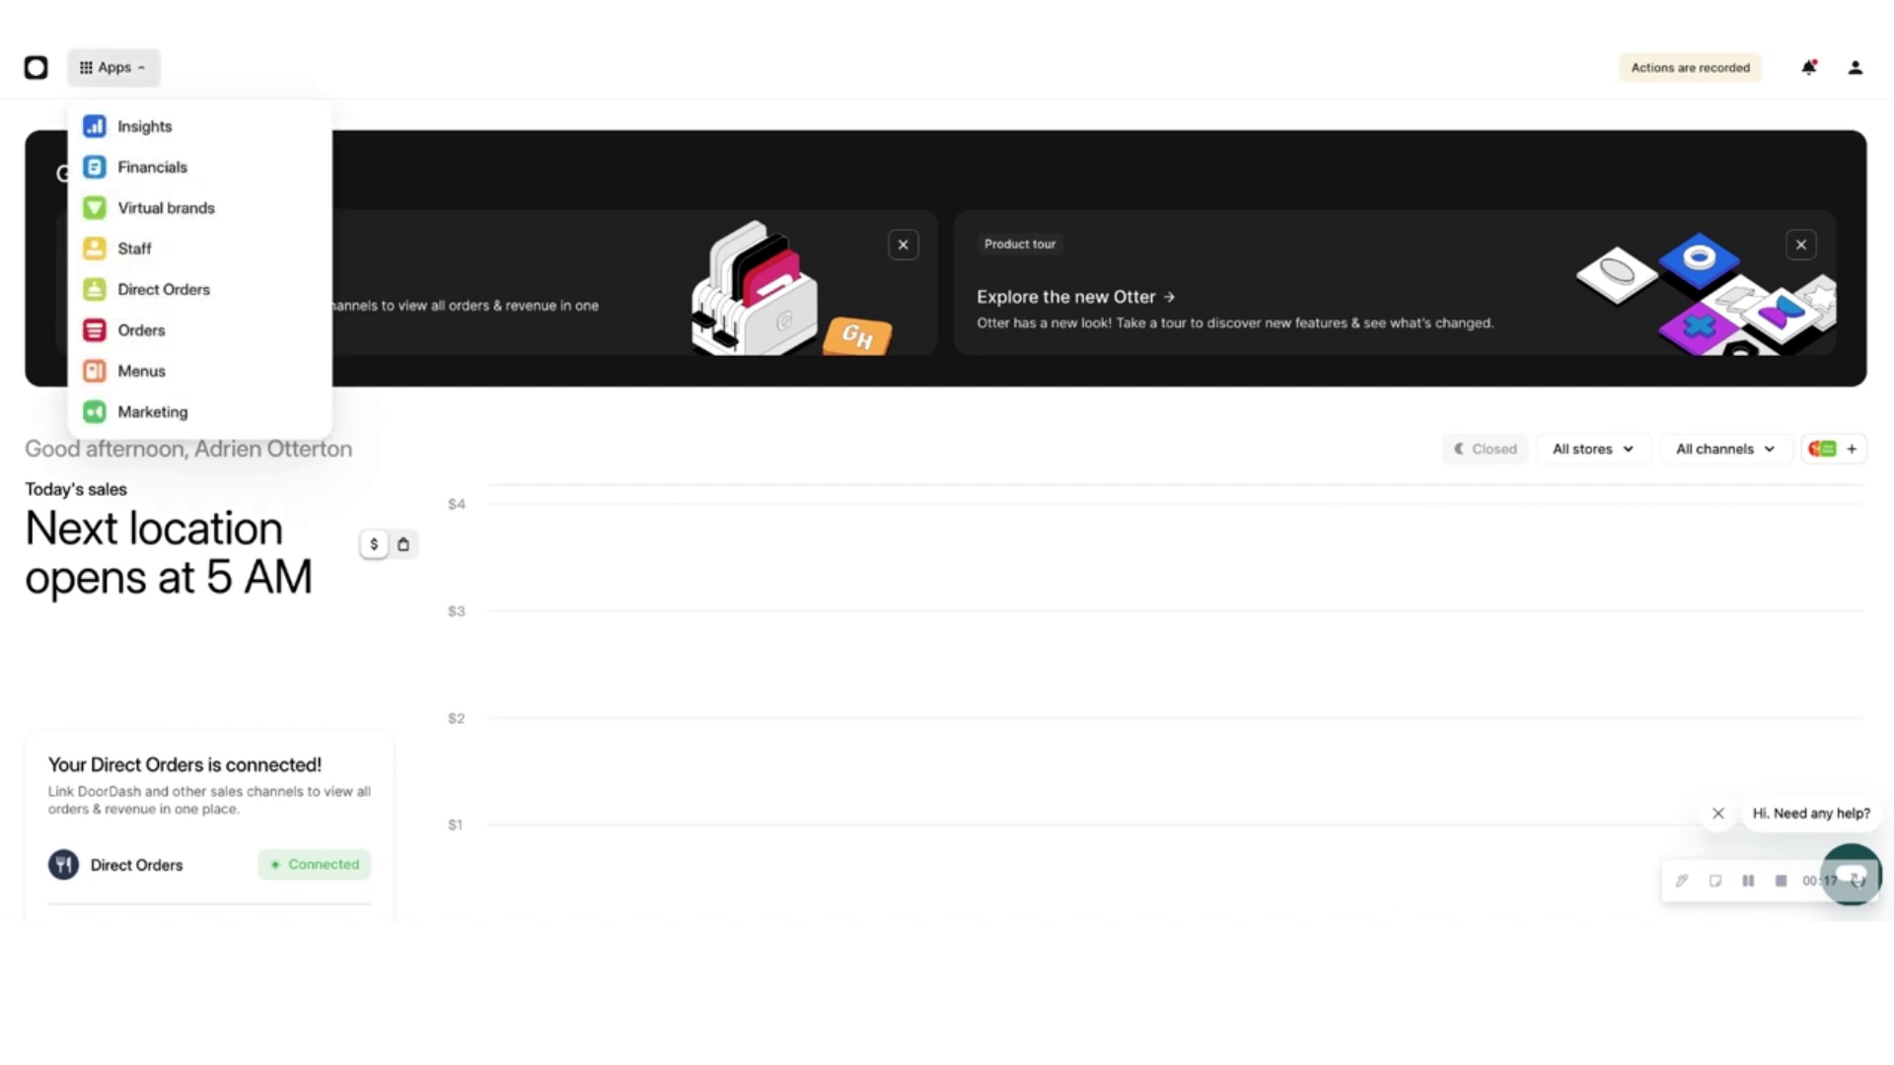
click(138, 373)
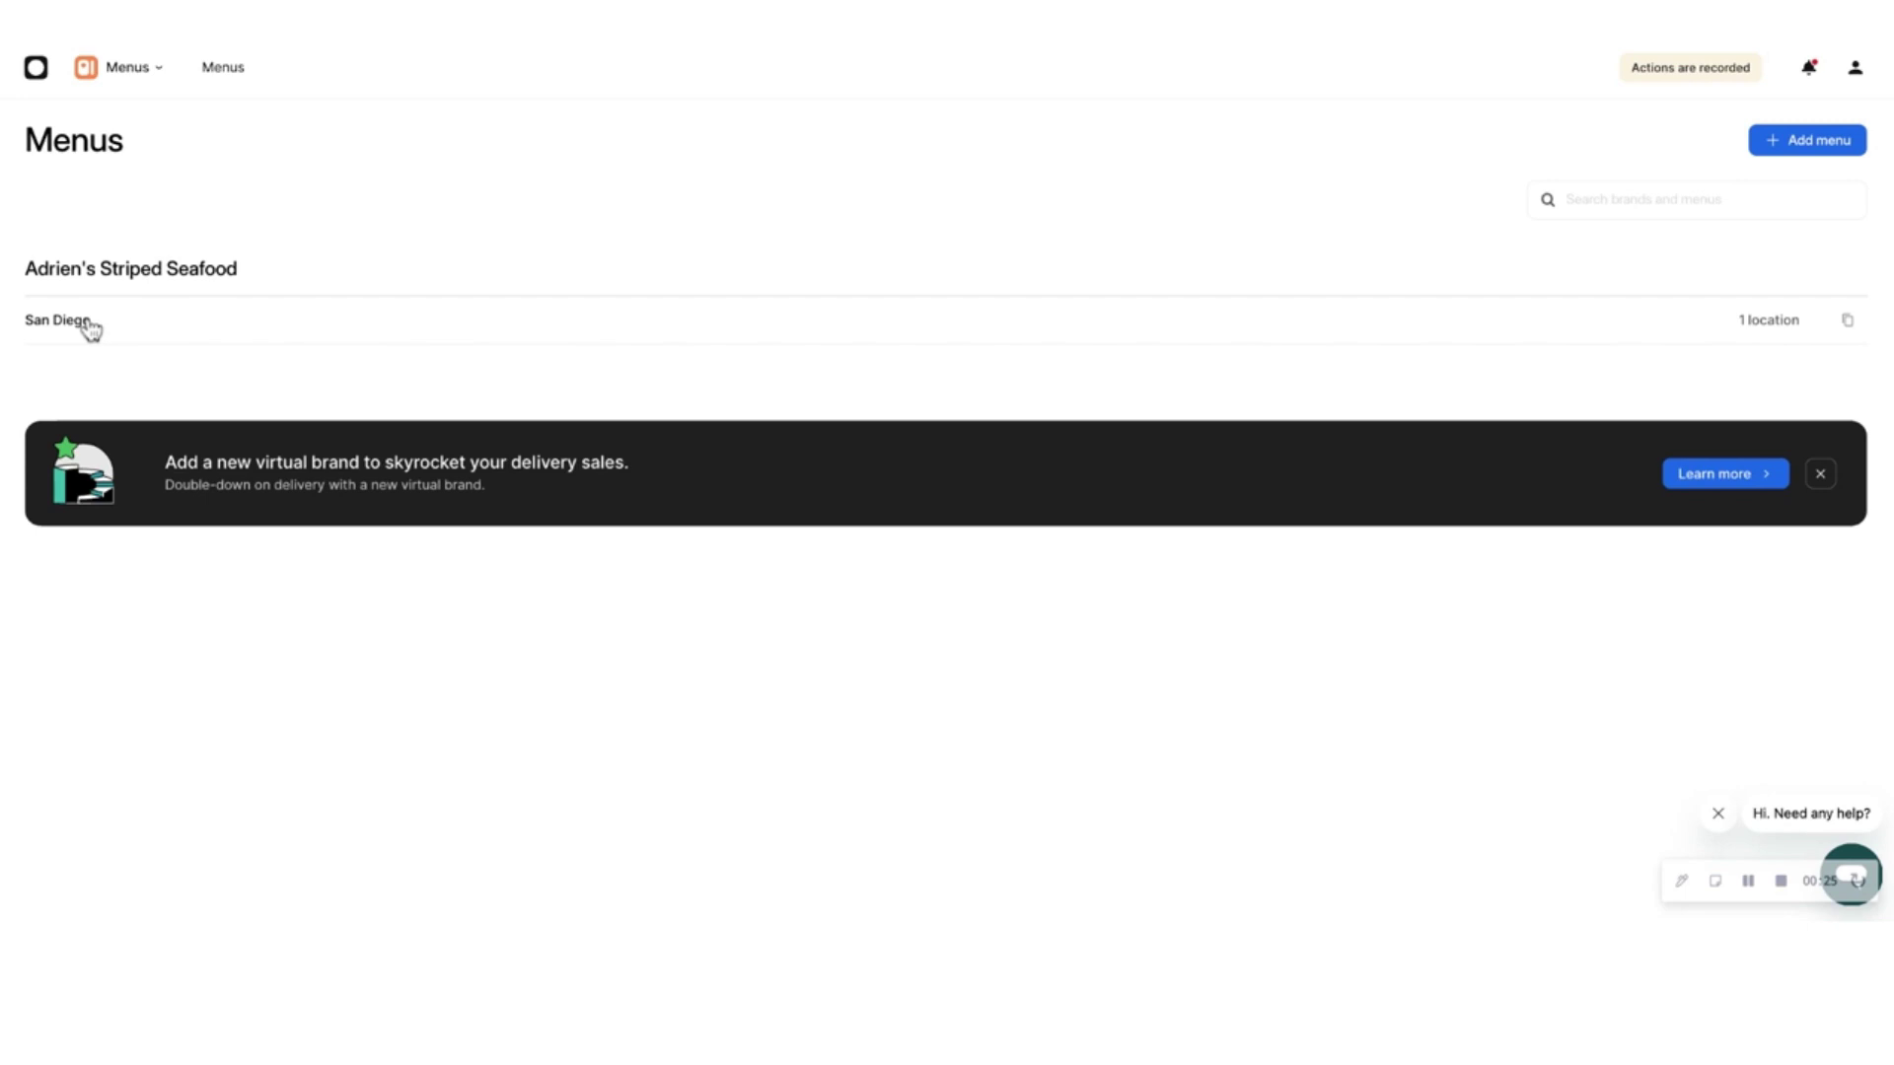
click(1823, 141)
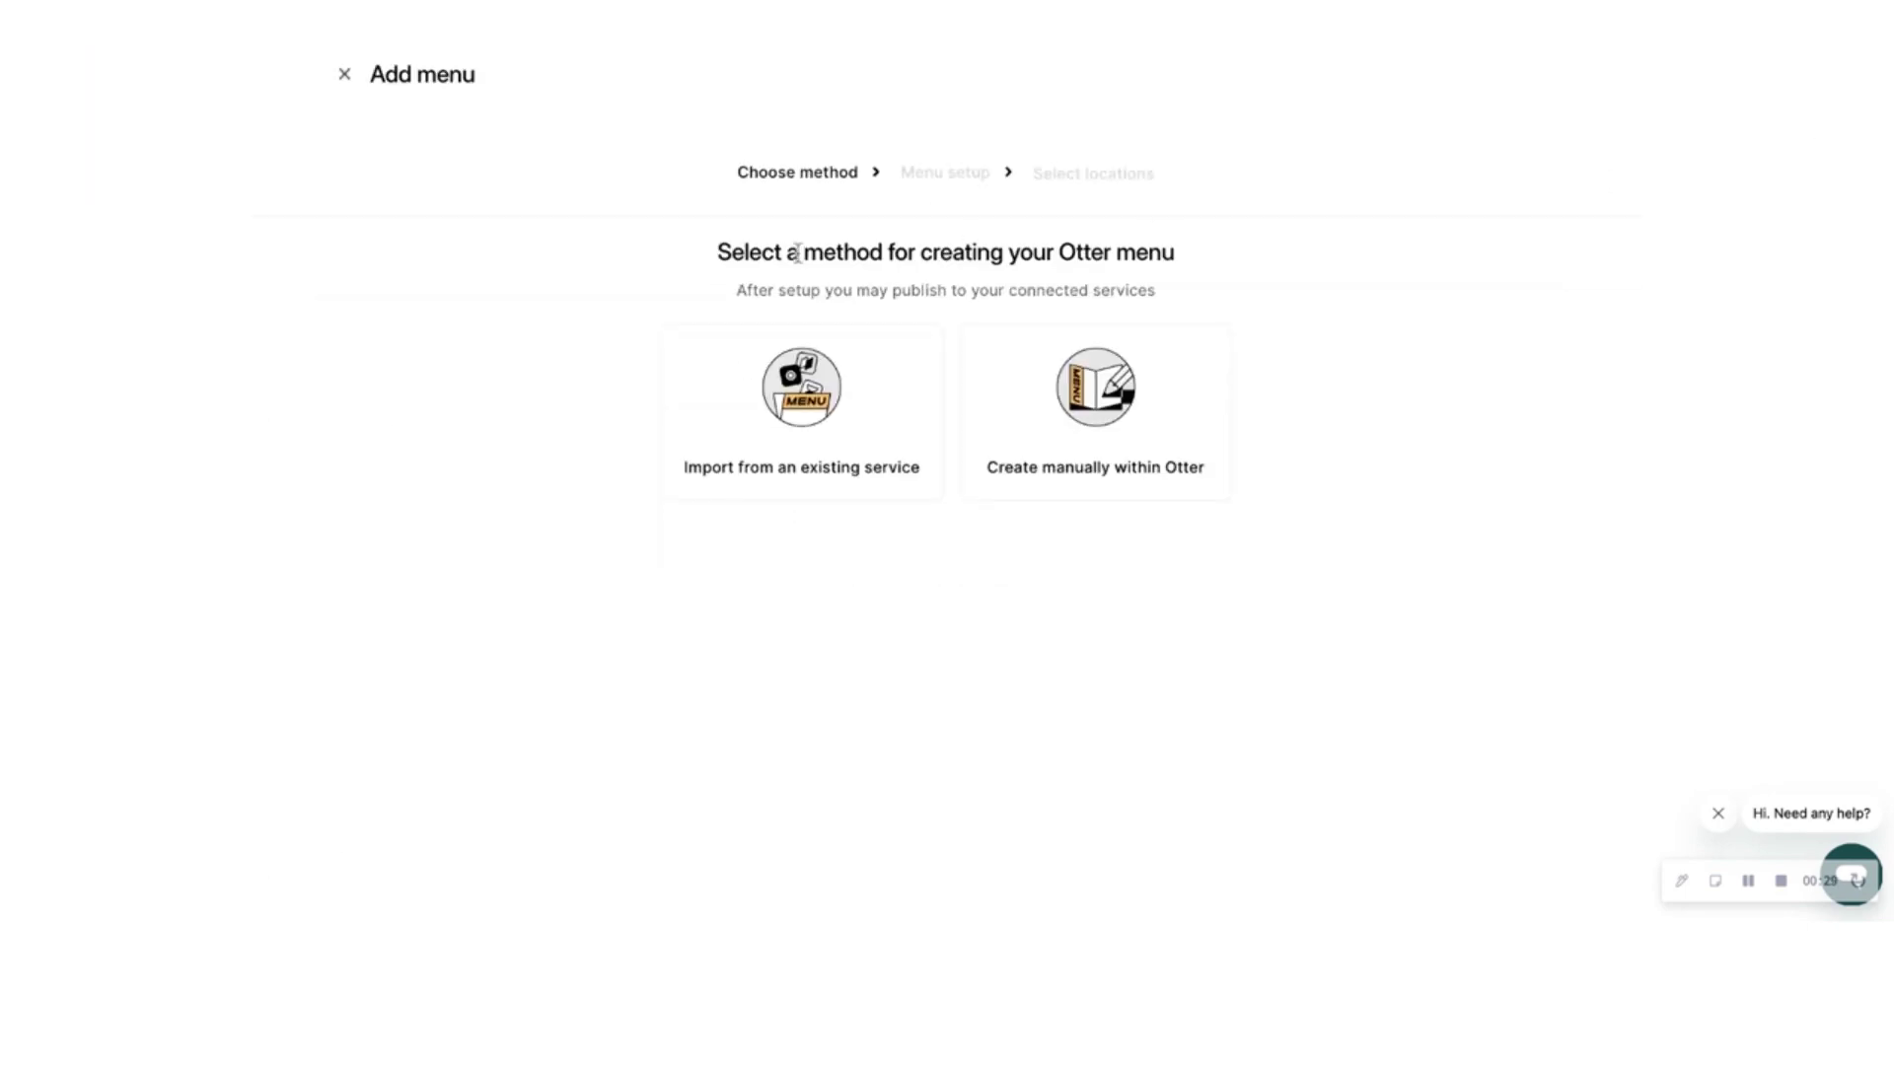
click(345, 77)
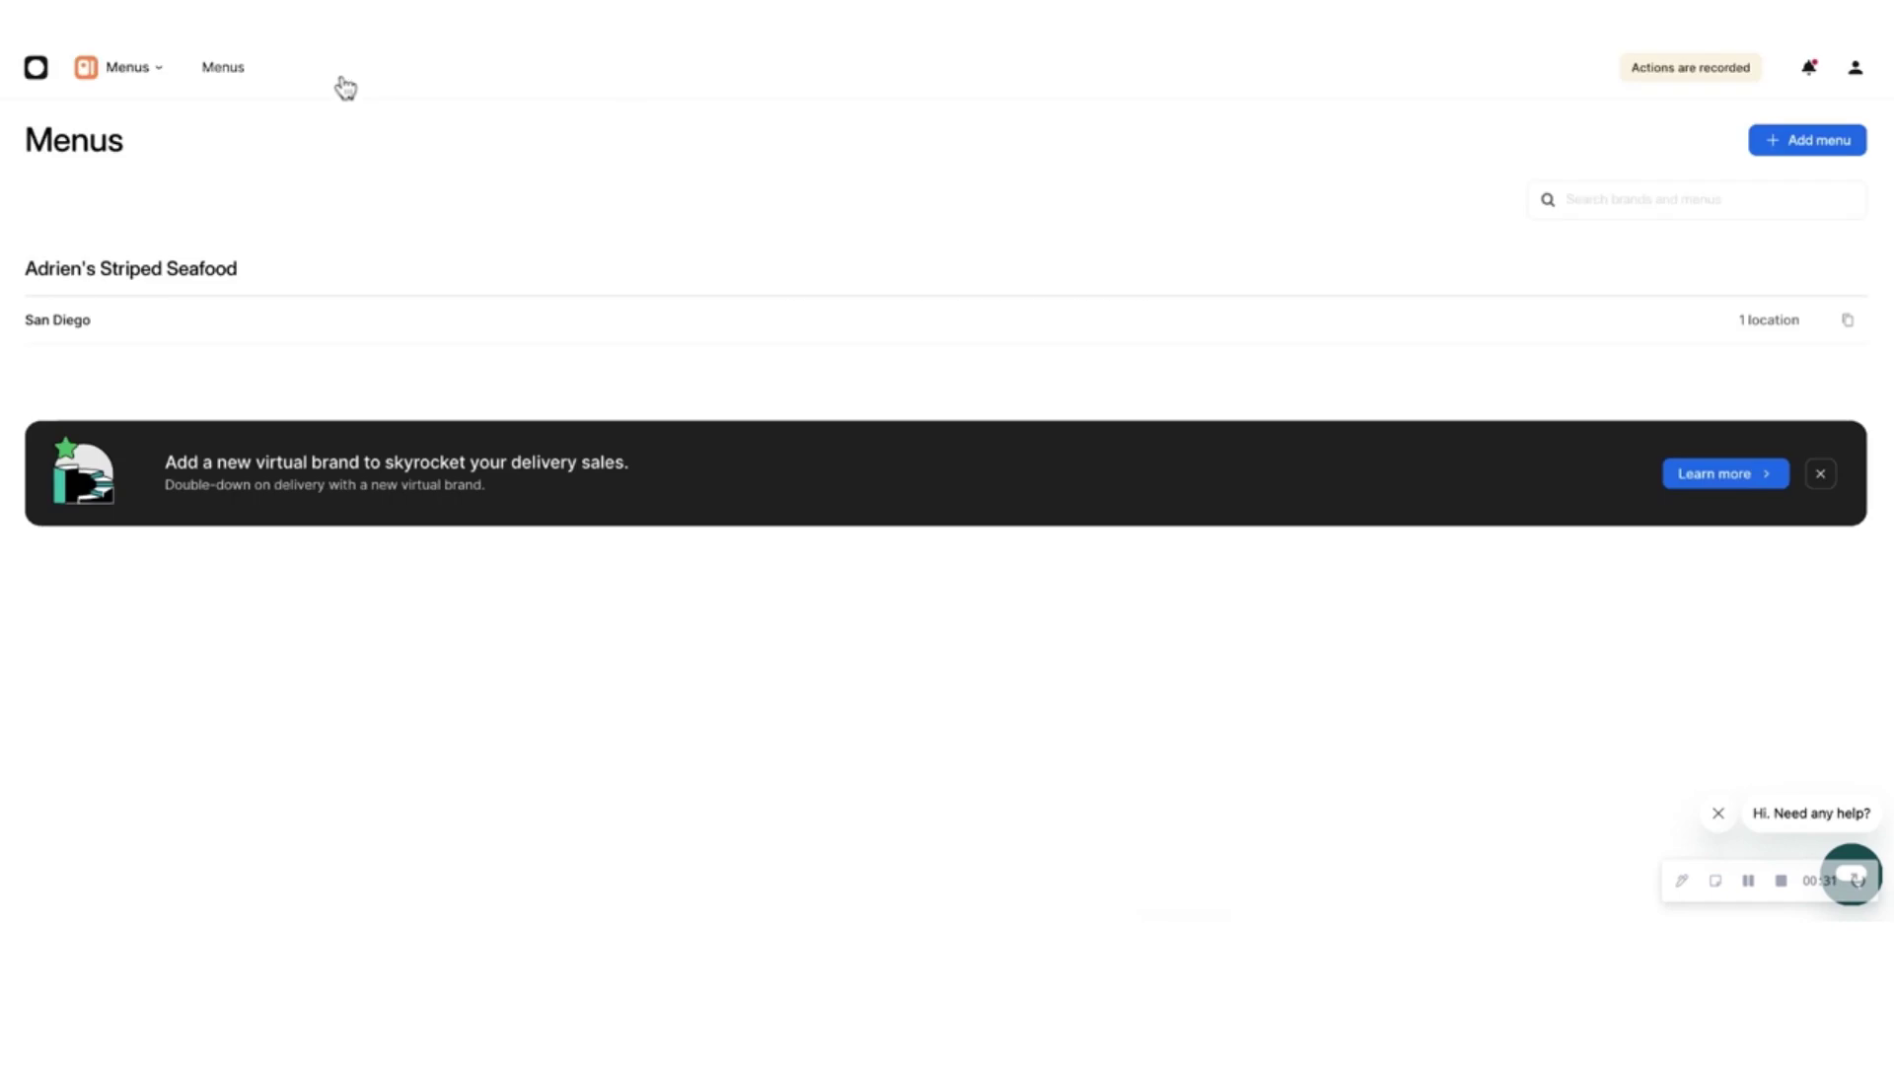
click(141, 328)
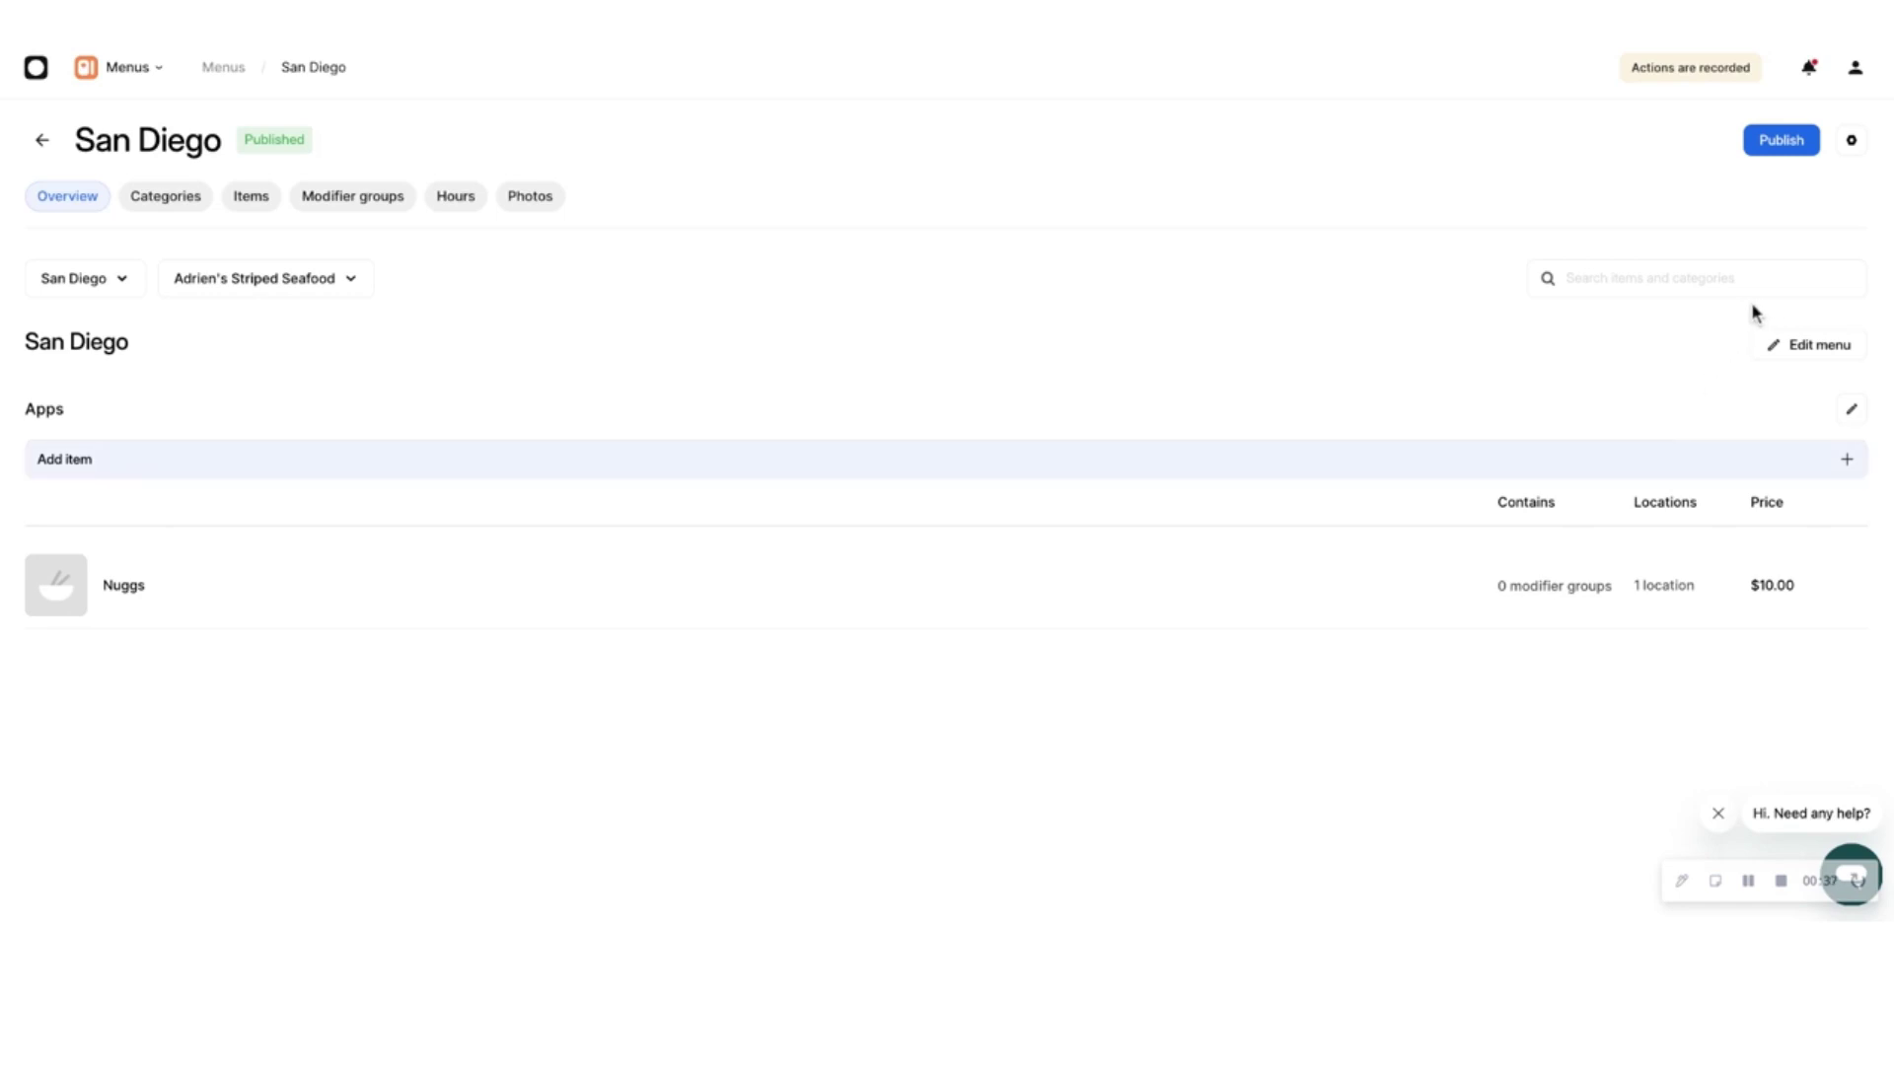
- Review the San Diego menu's regular and special hours in the hours editor, then cancel unchanged
click(458, 204)
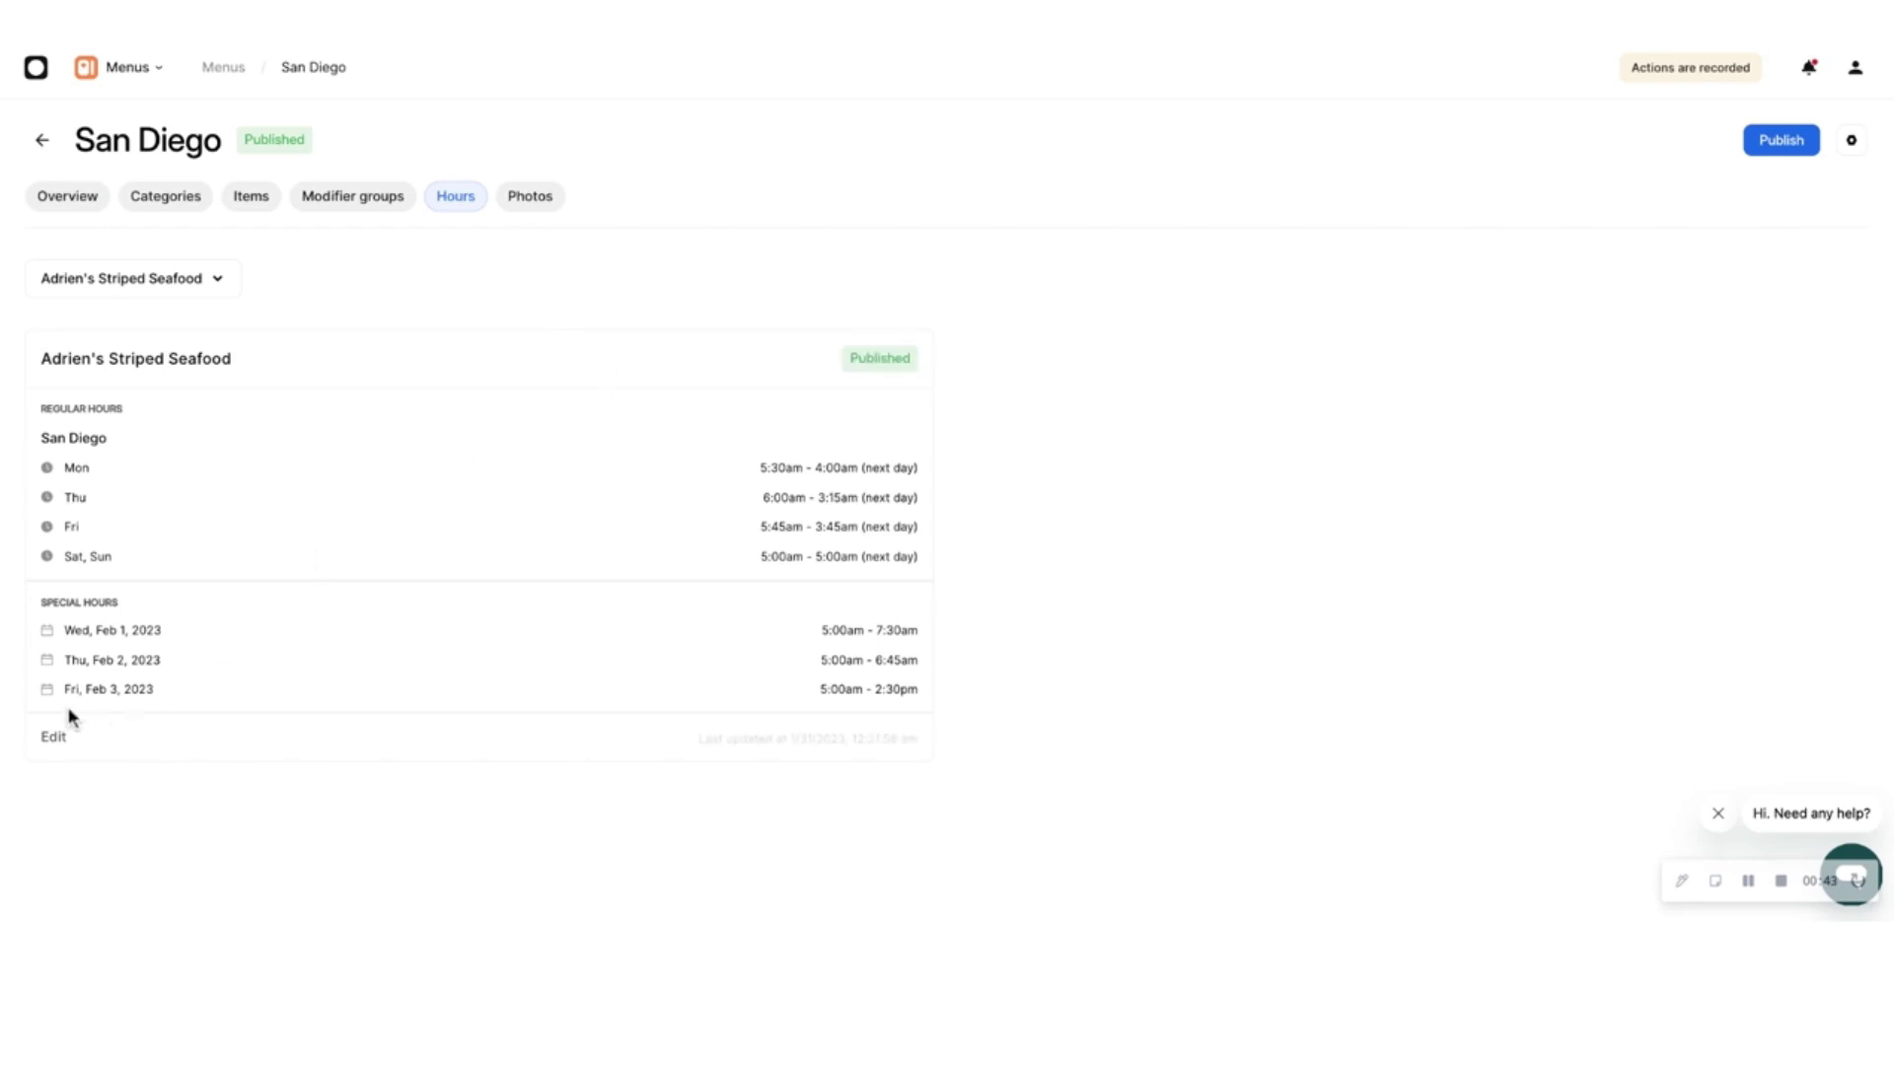
click(51, 741)
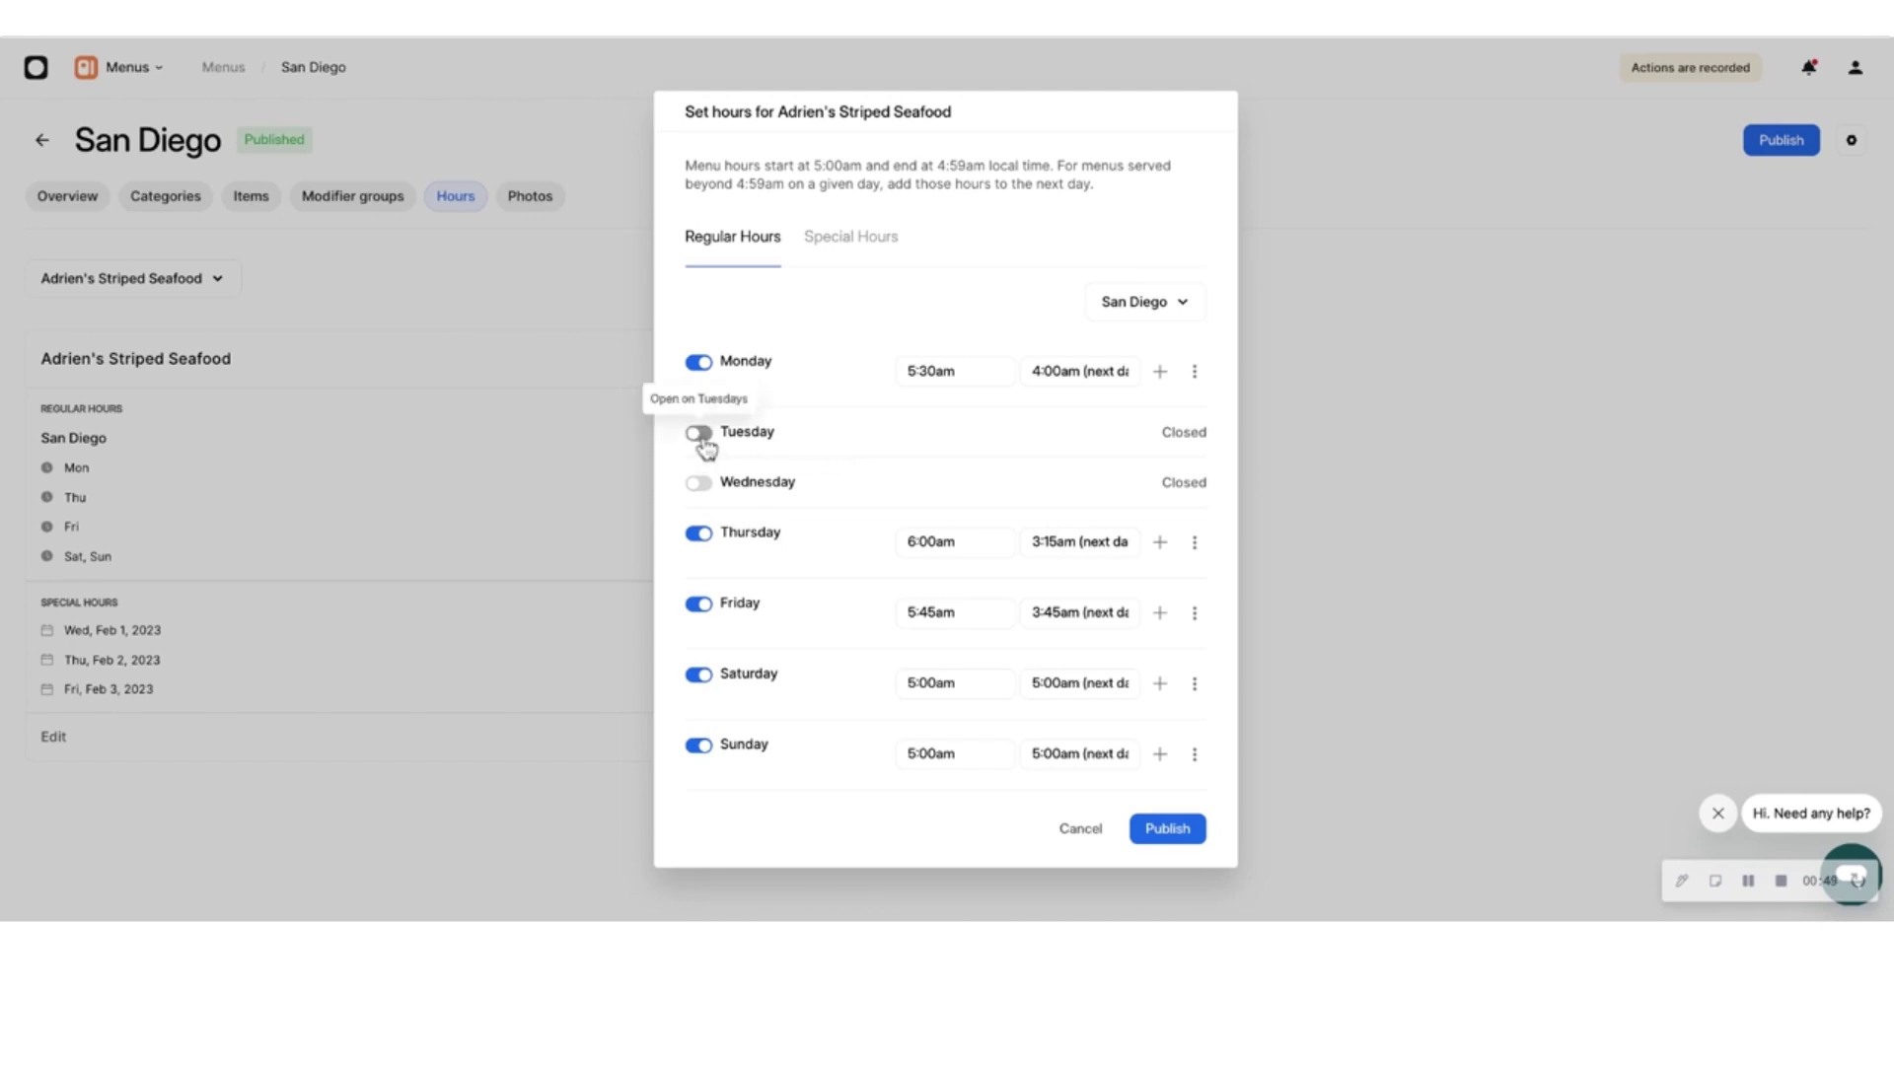
click(978, 374)
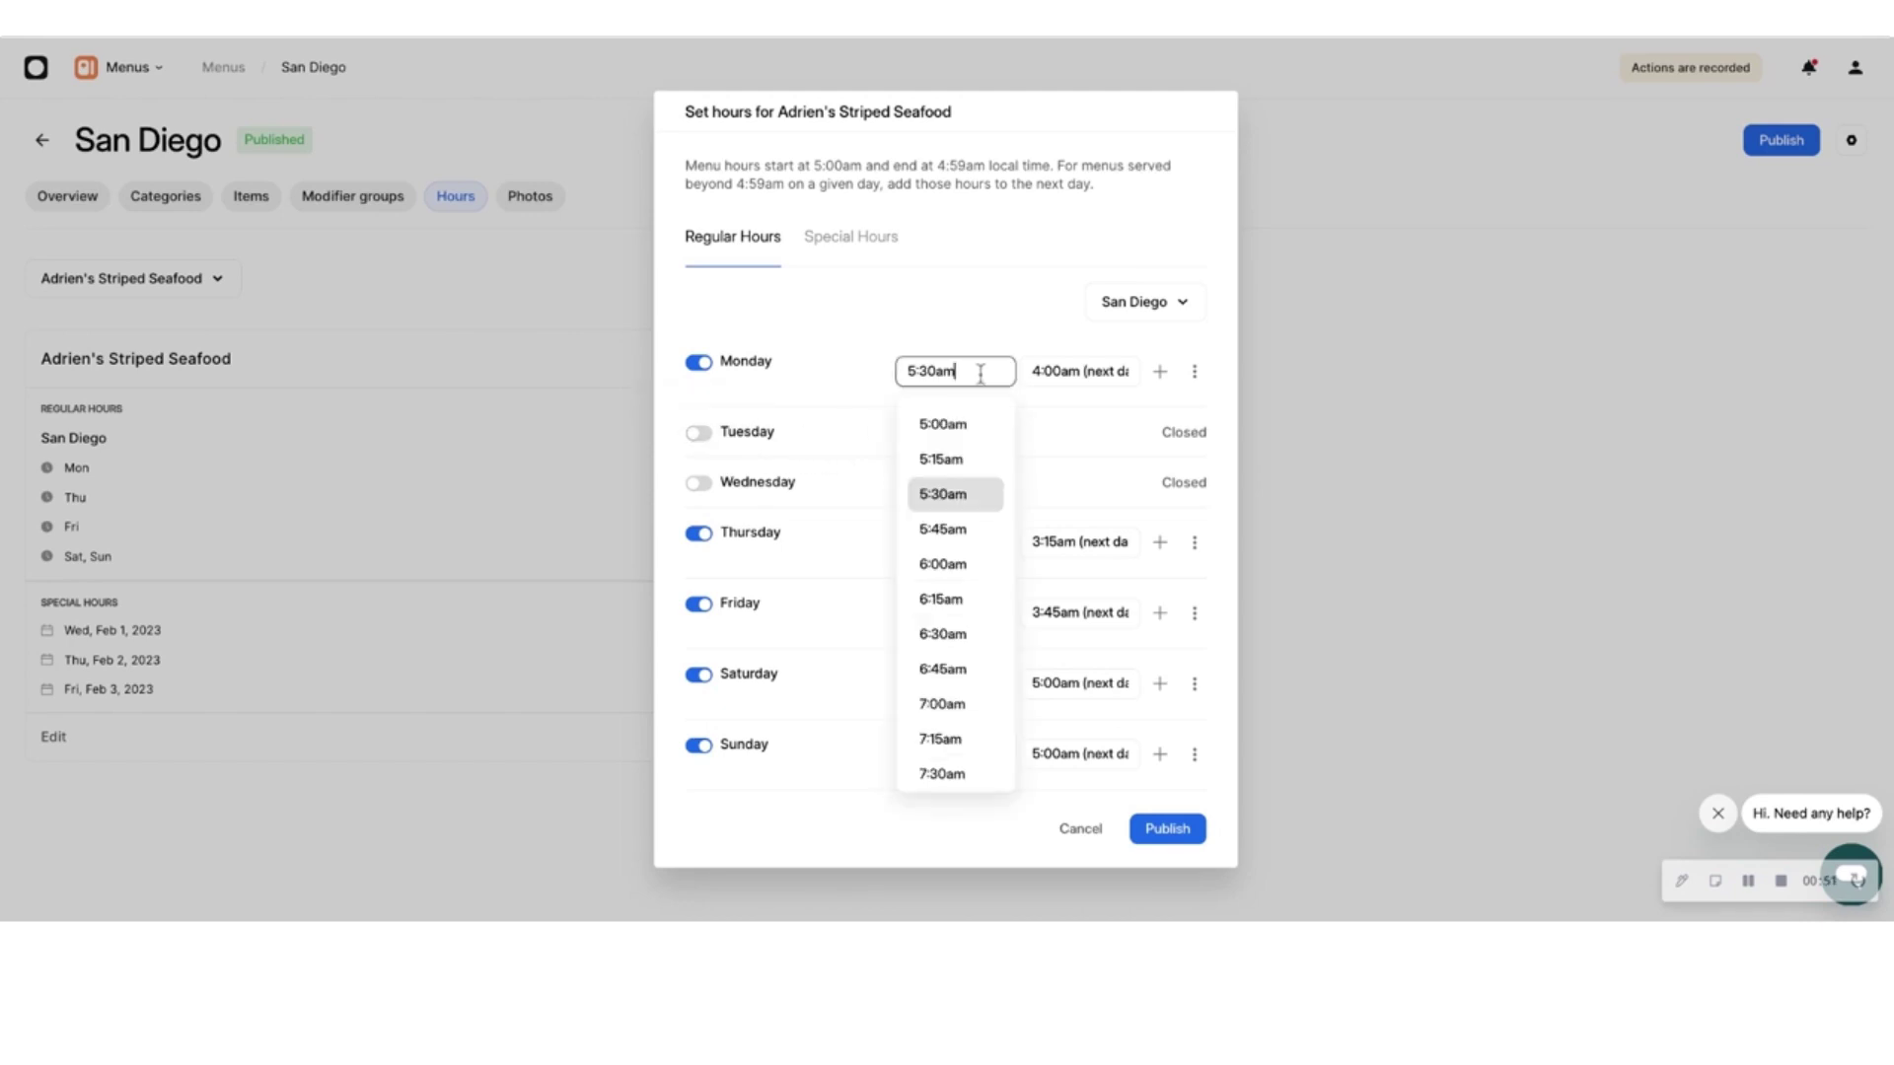
click(837, 245)
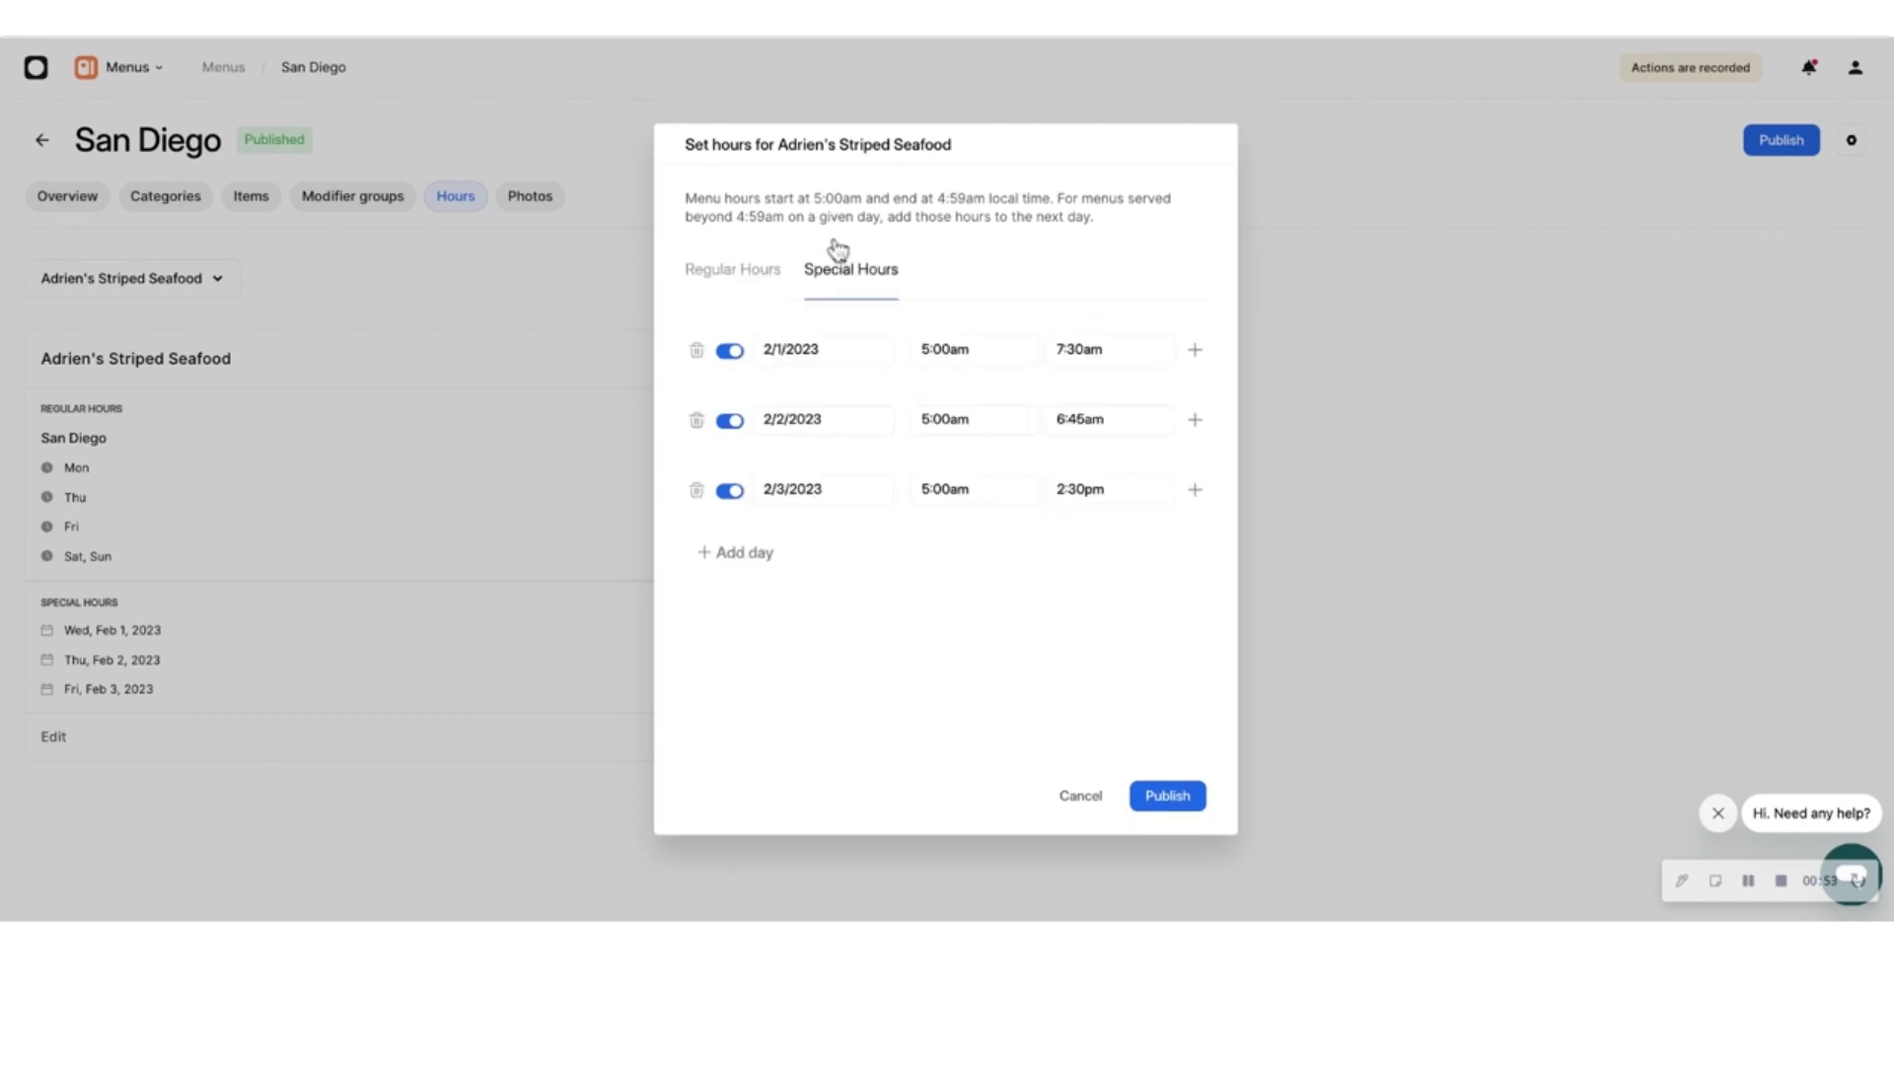
click(1082, 799)
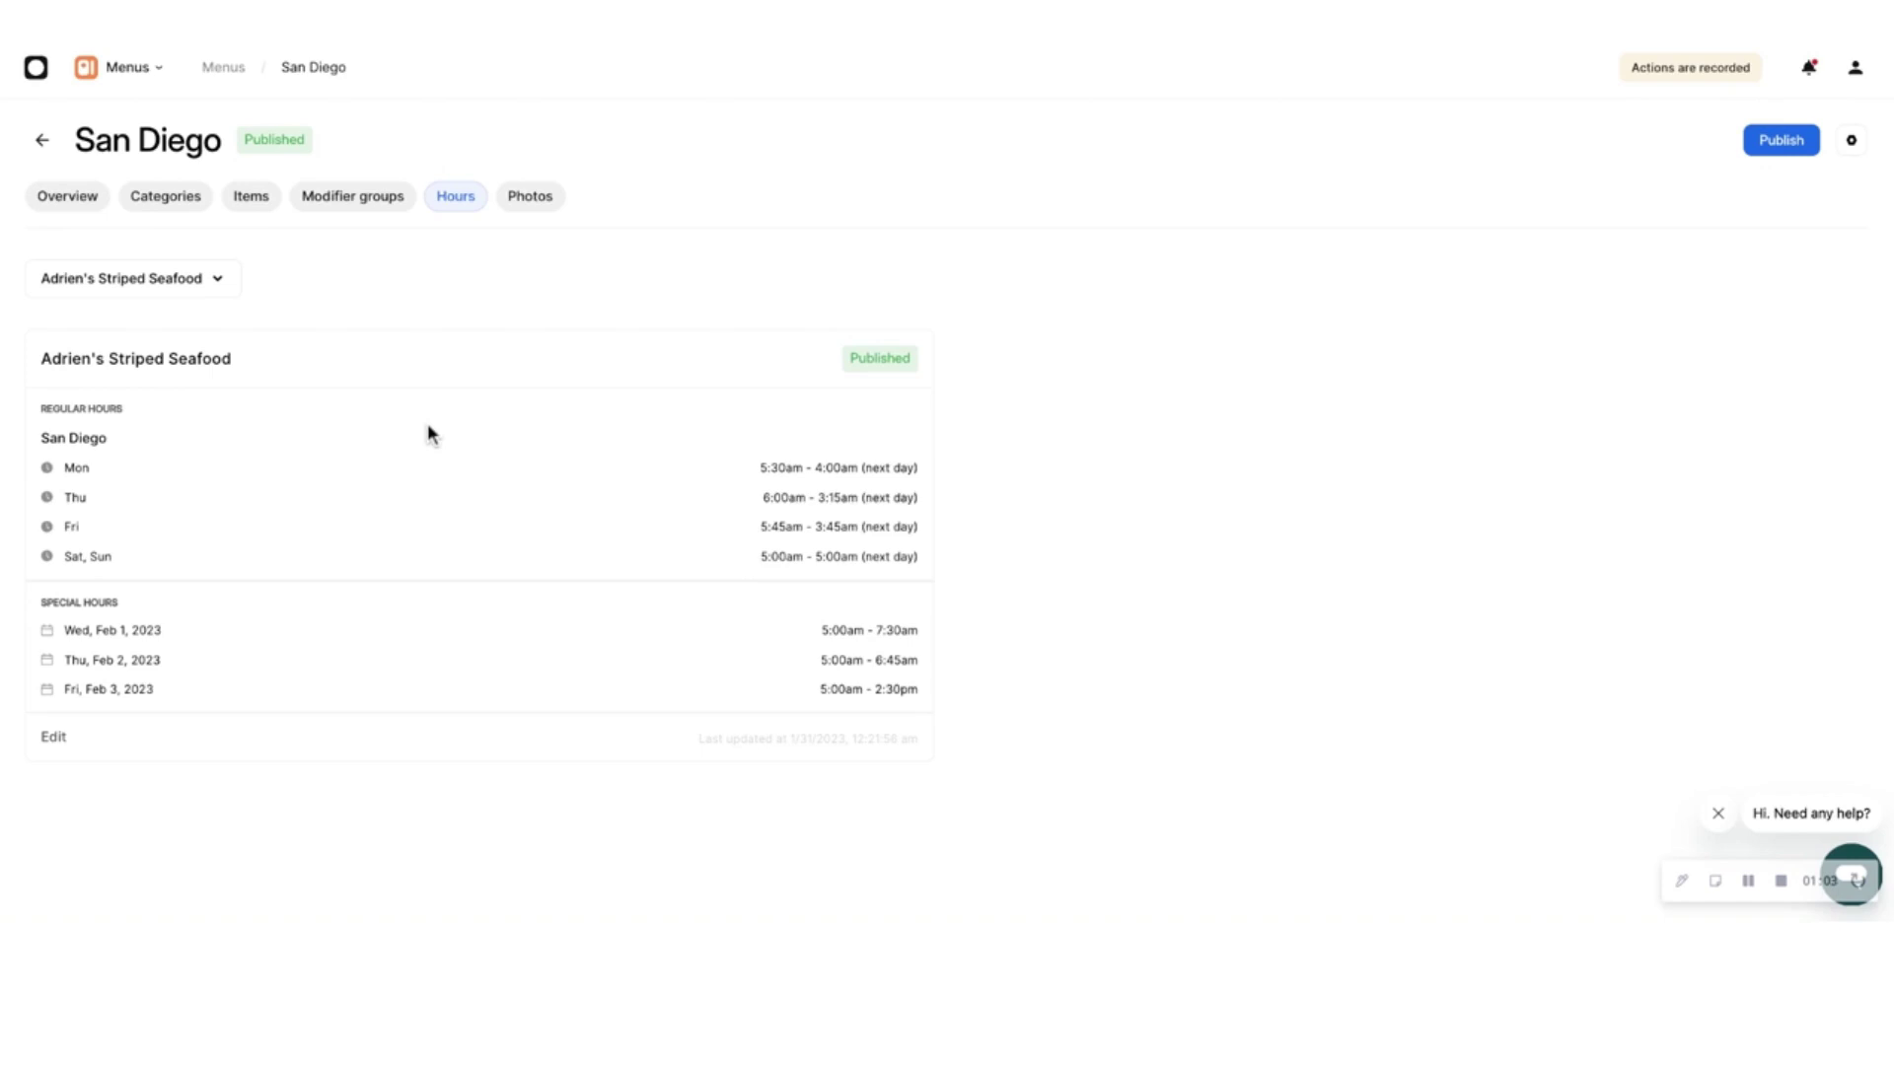
- Add Delivery to the San Diego menu's fulfillment modes alongside Dine In and Pick Up, and save
click(45, 146)
click(494, 324)
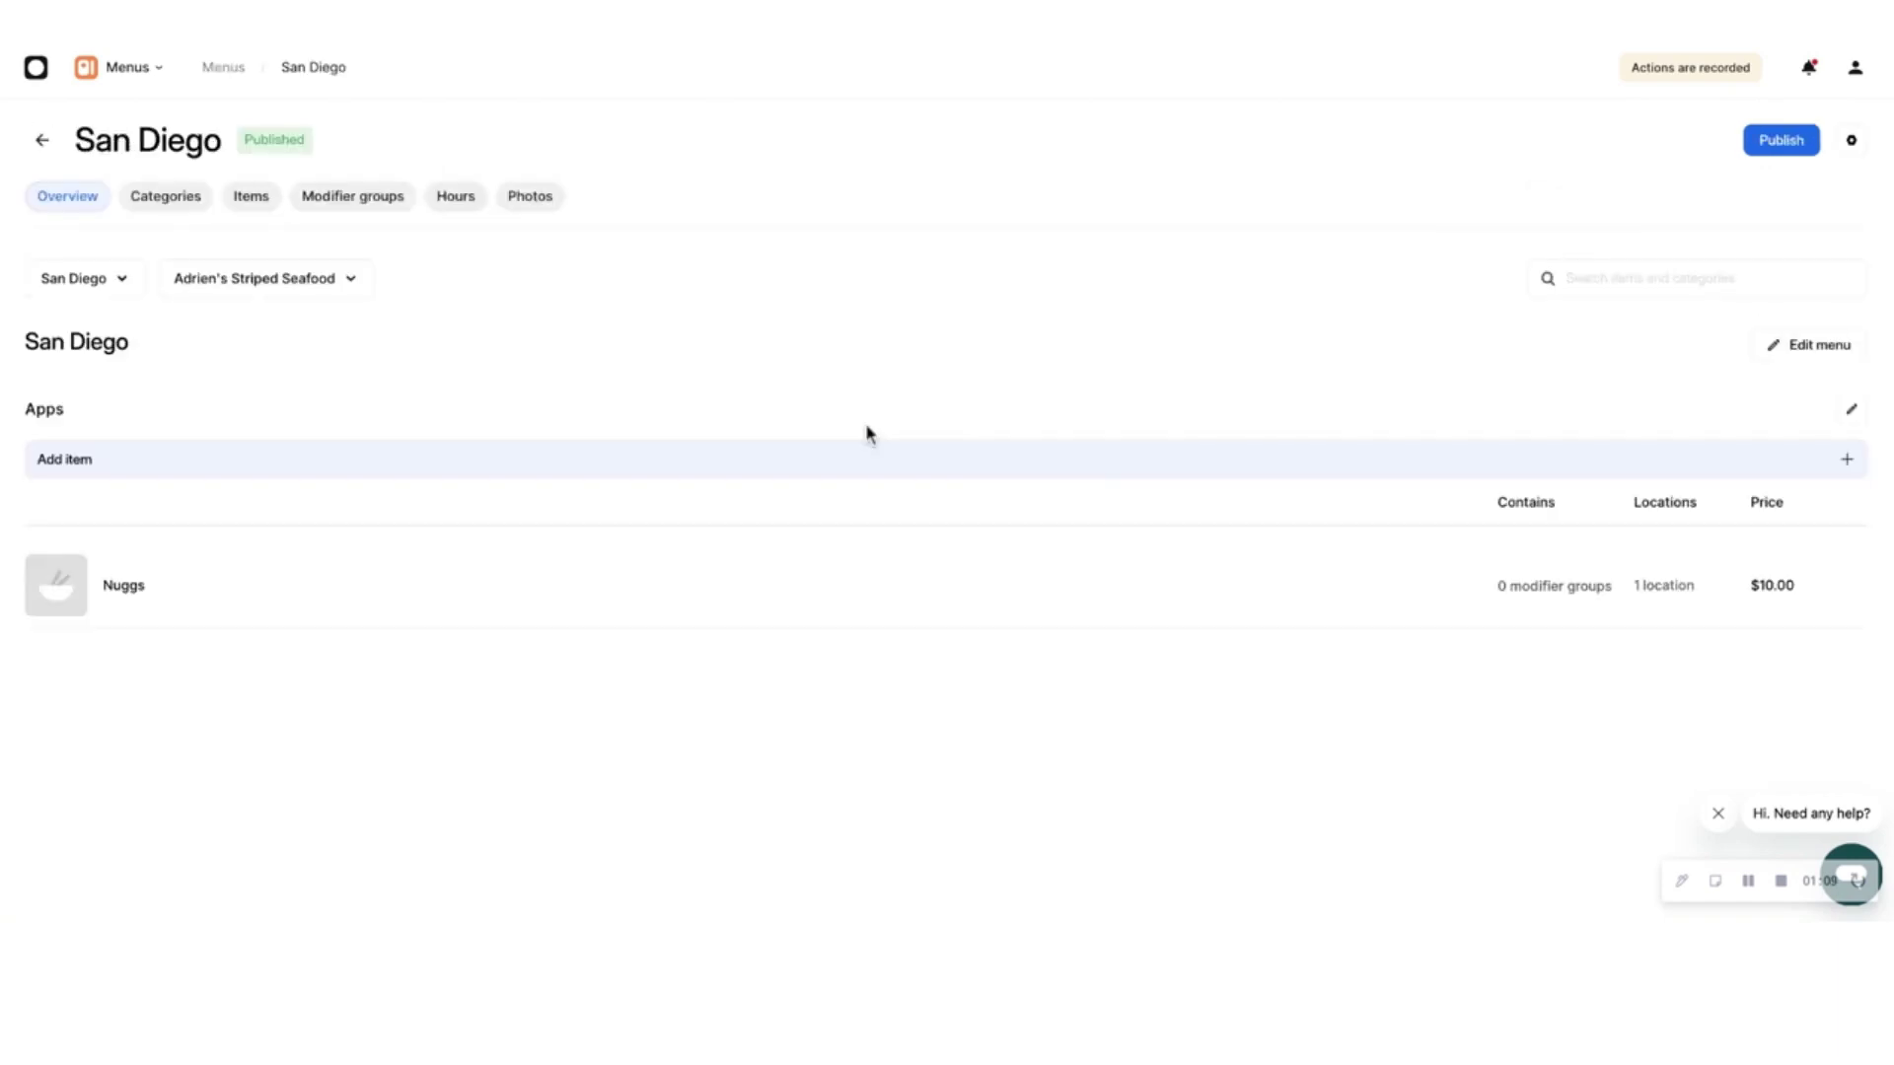
click(1818, 355)
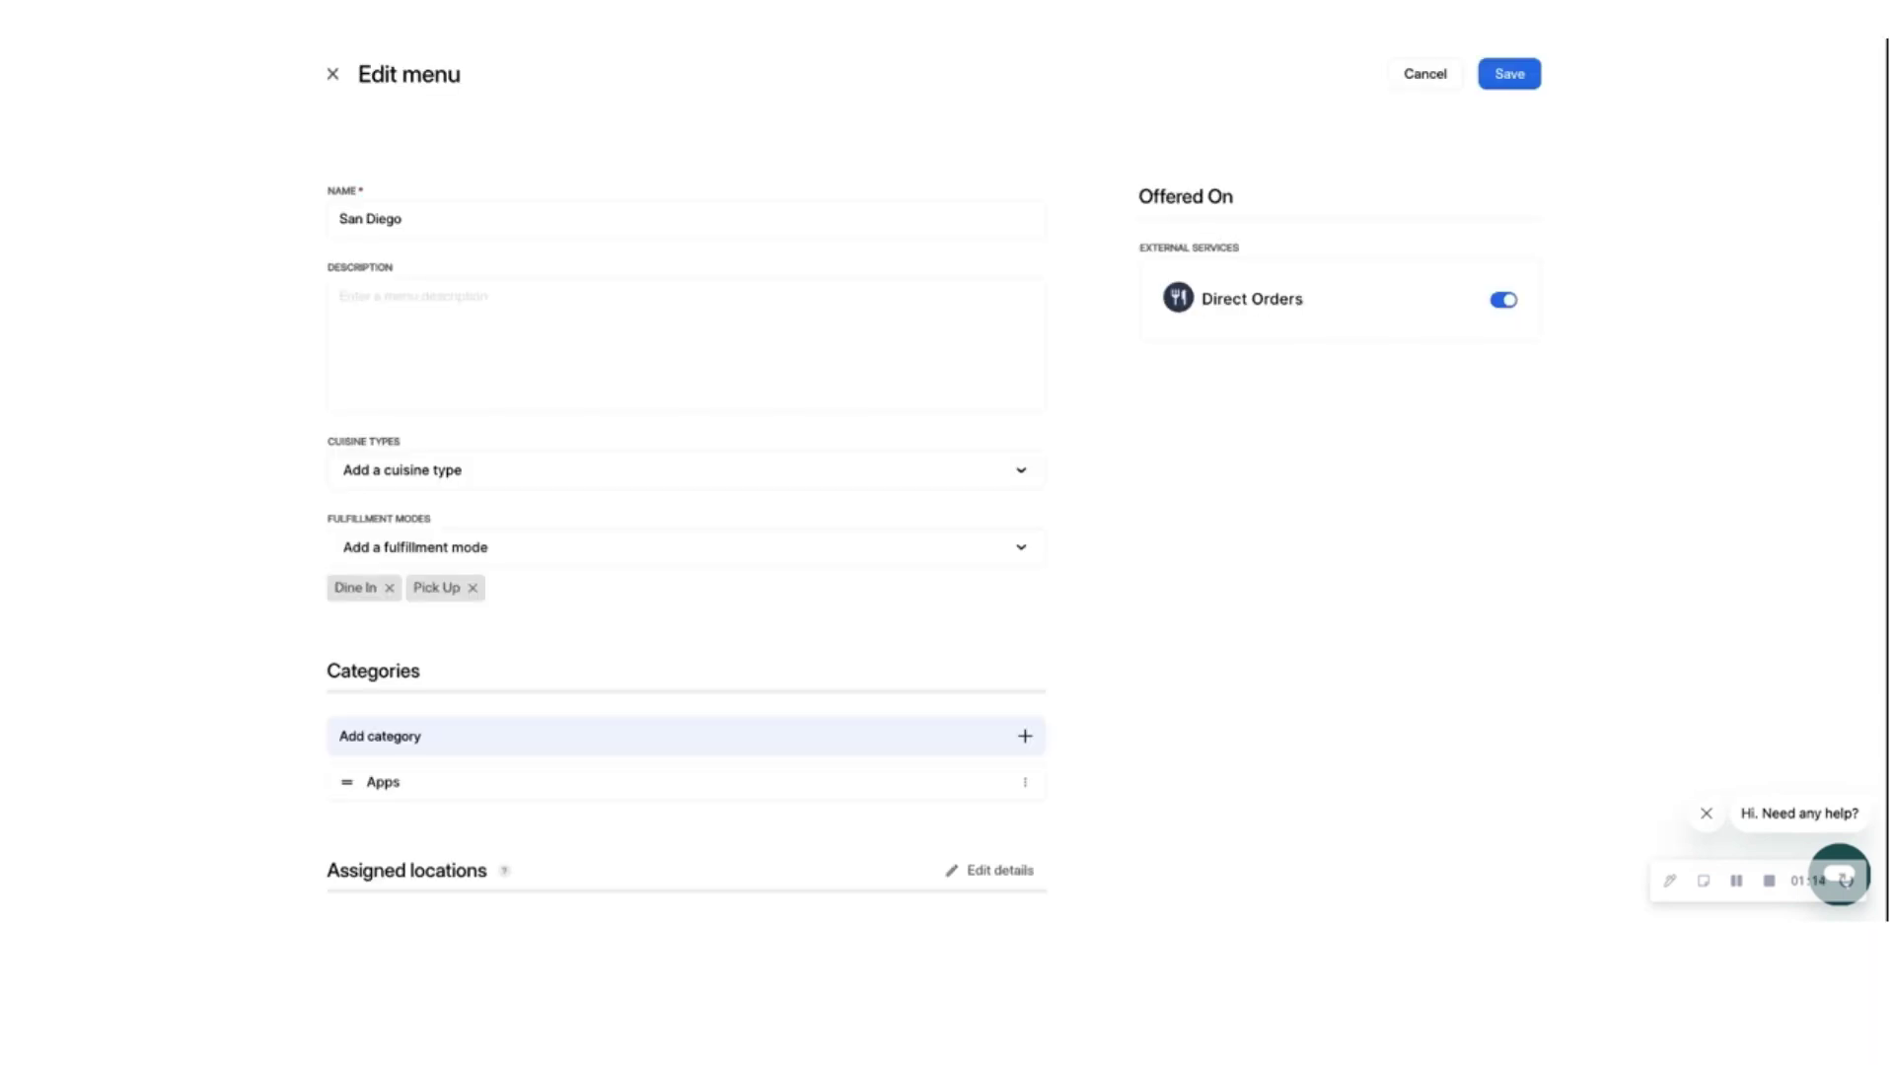
click(1024, 555)
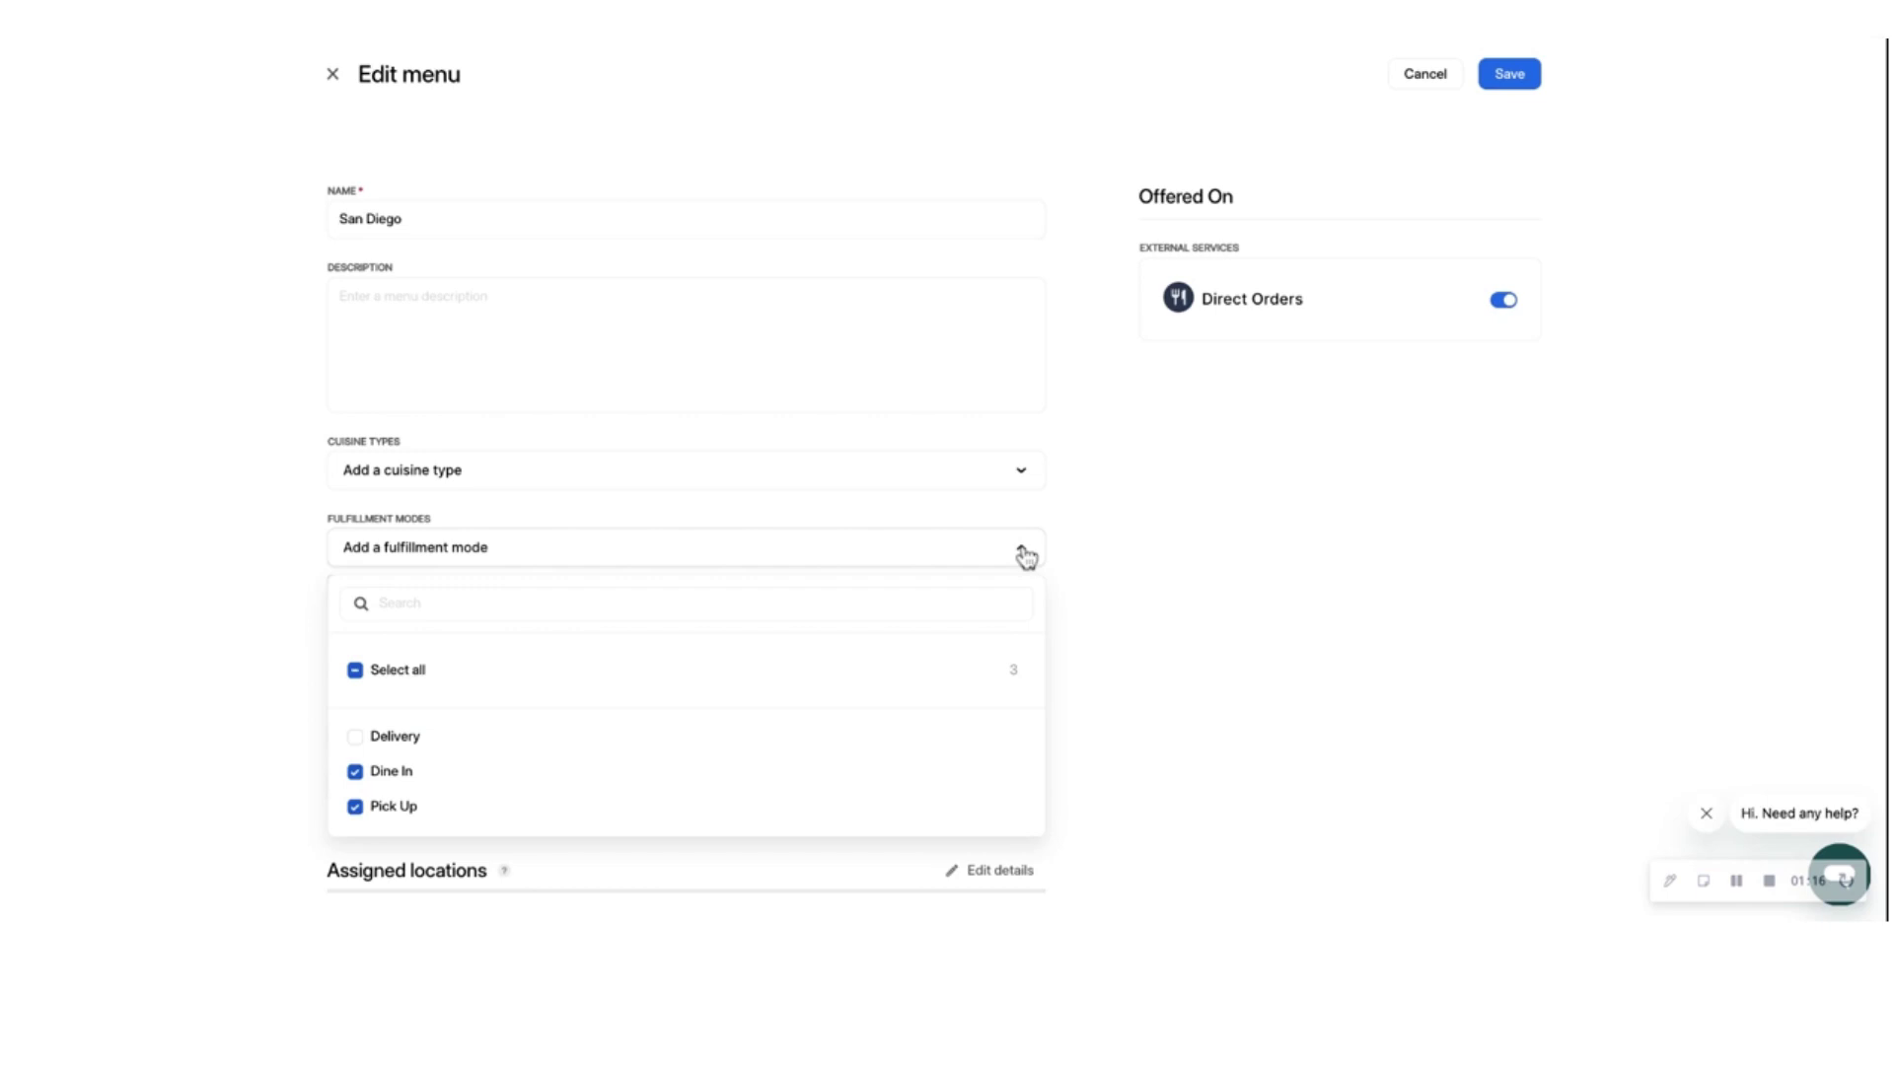
click(355, 737)
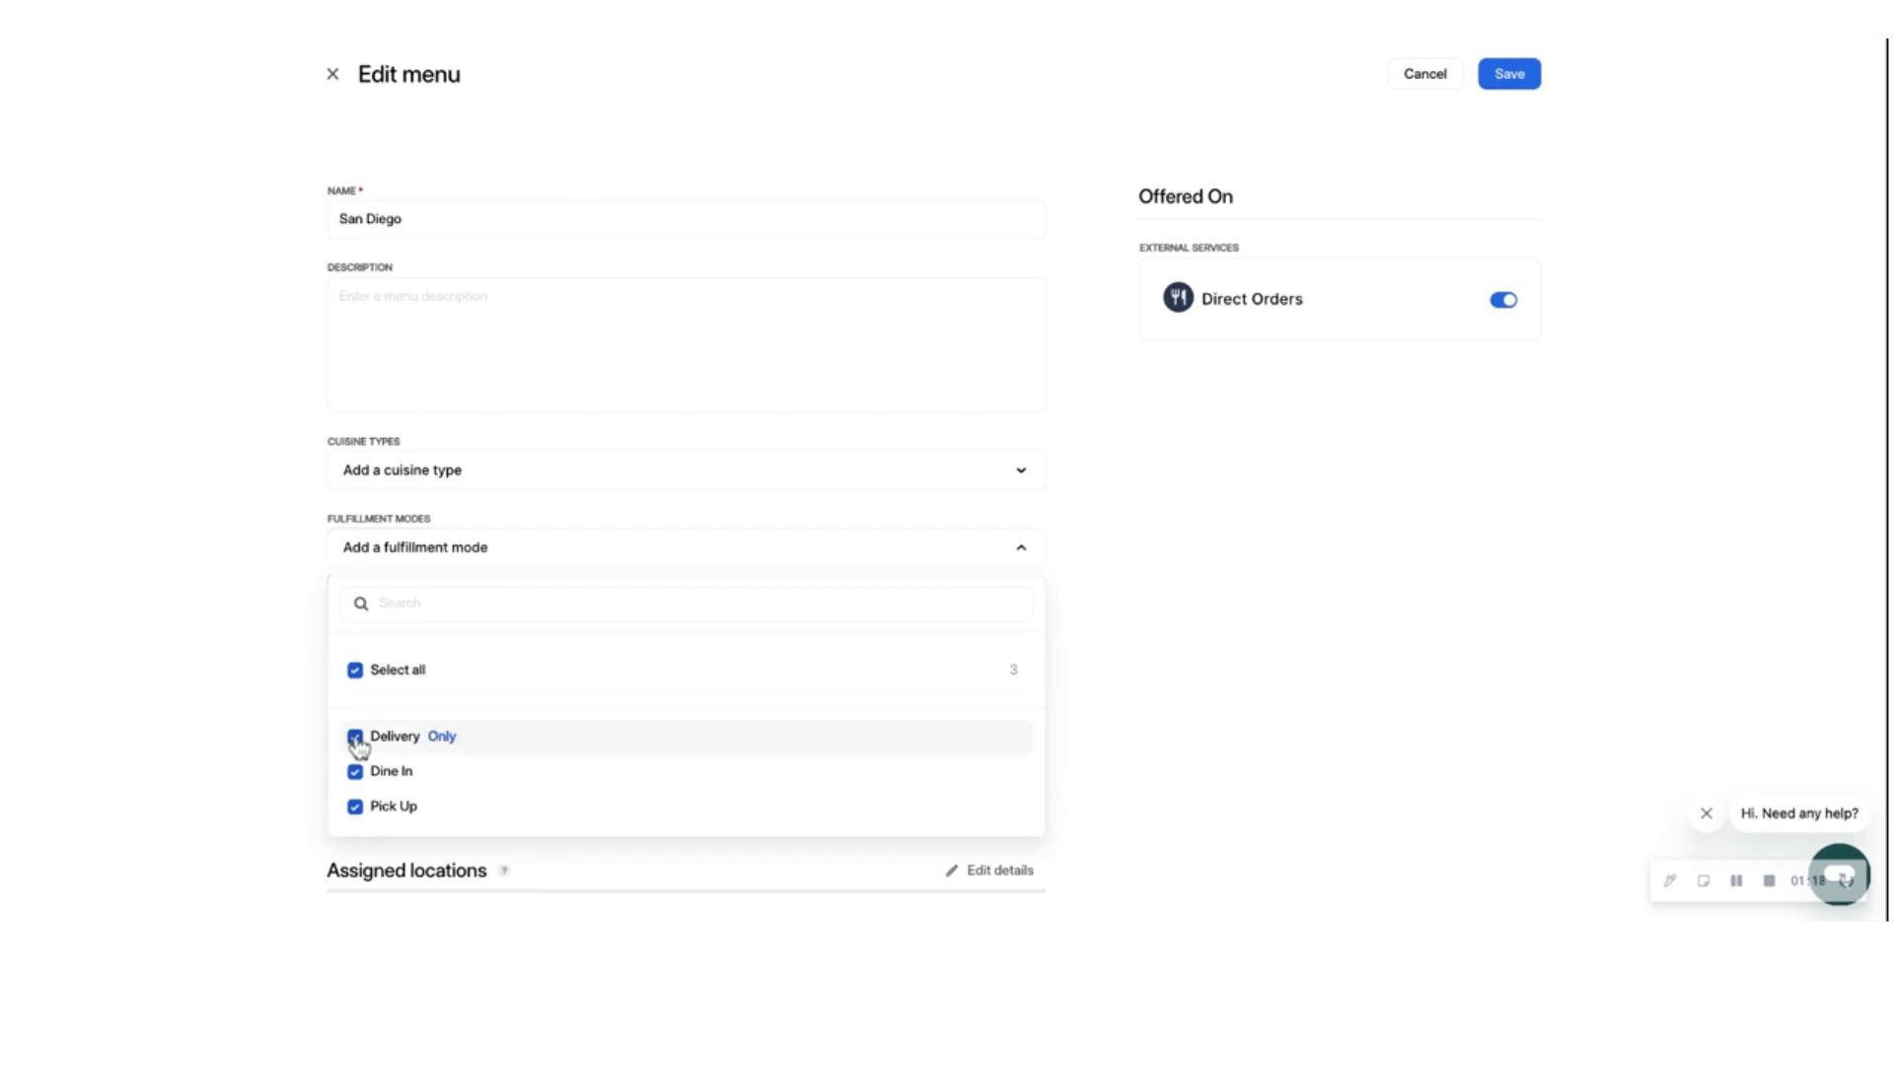
click(1141, 705)
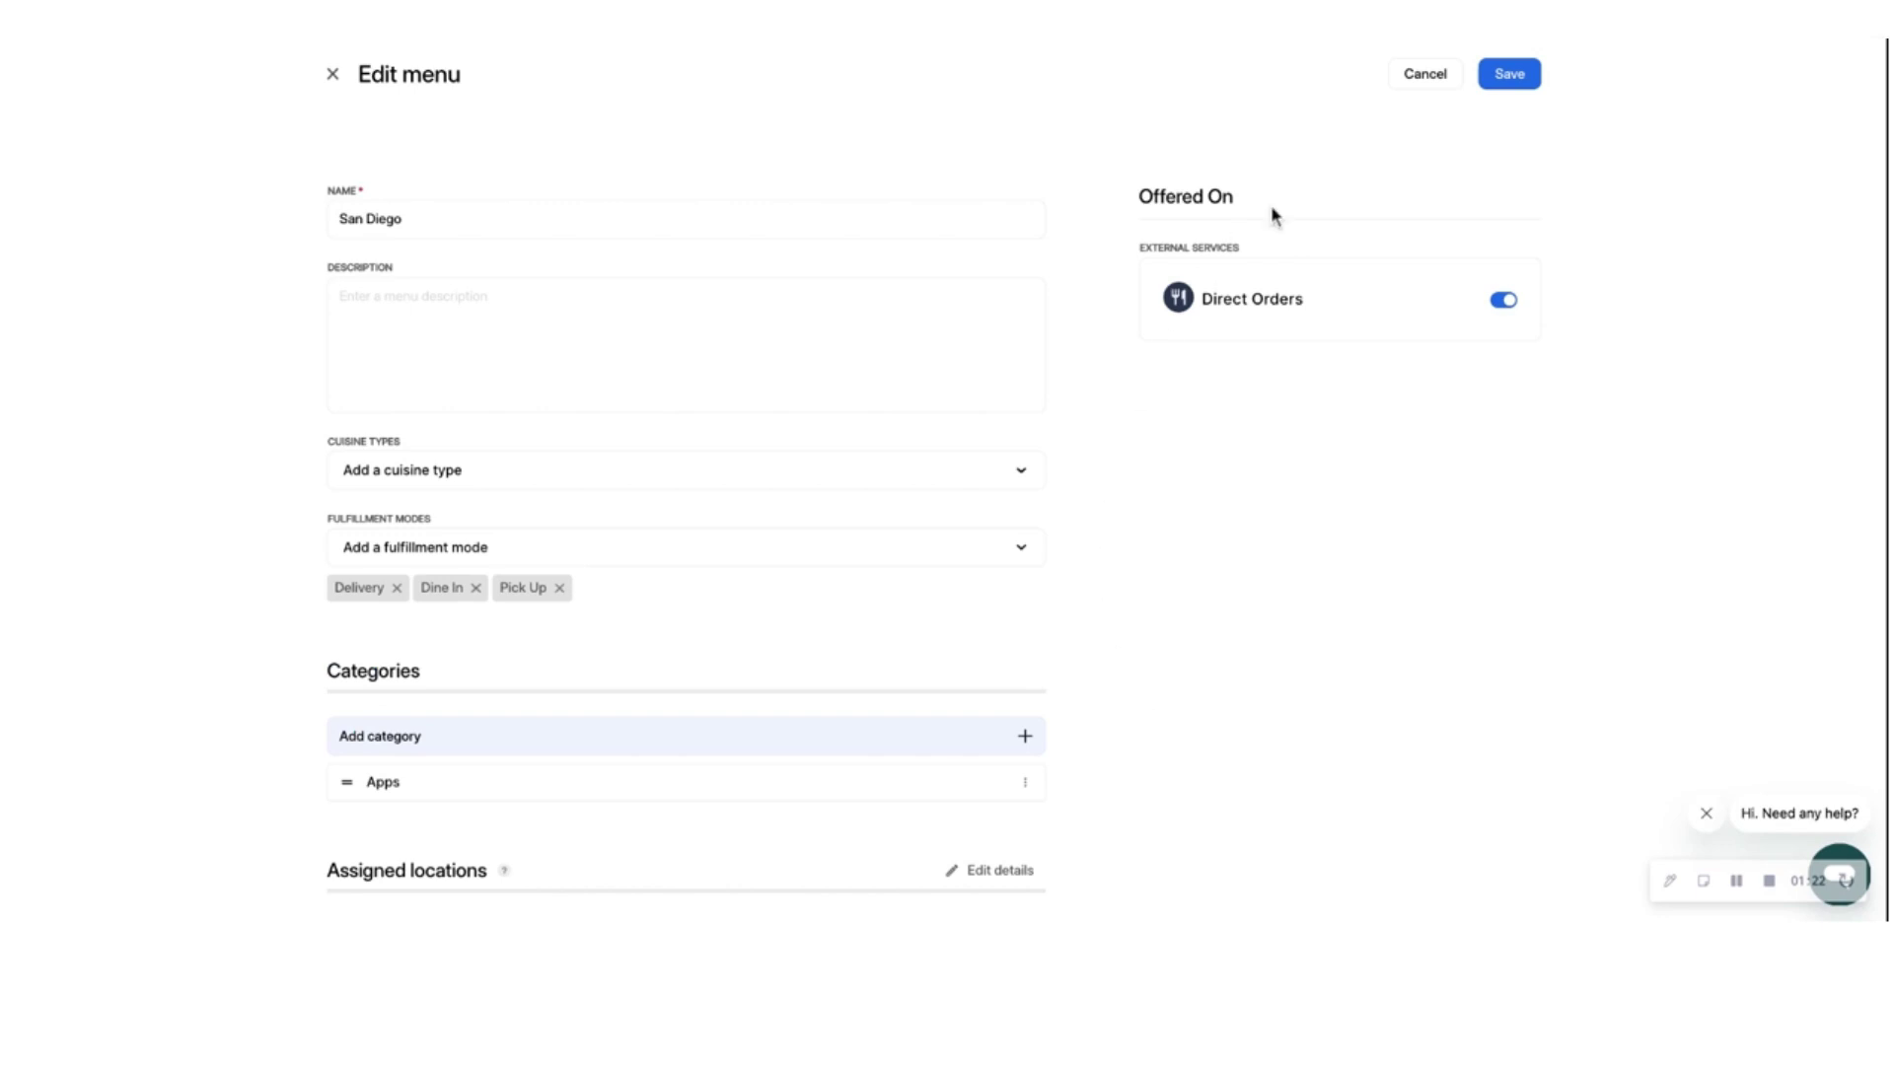
click(1516, 79)
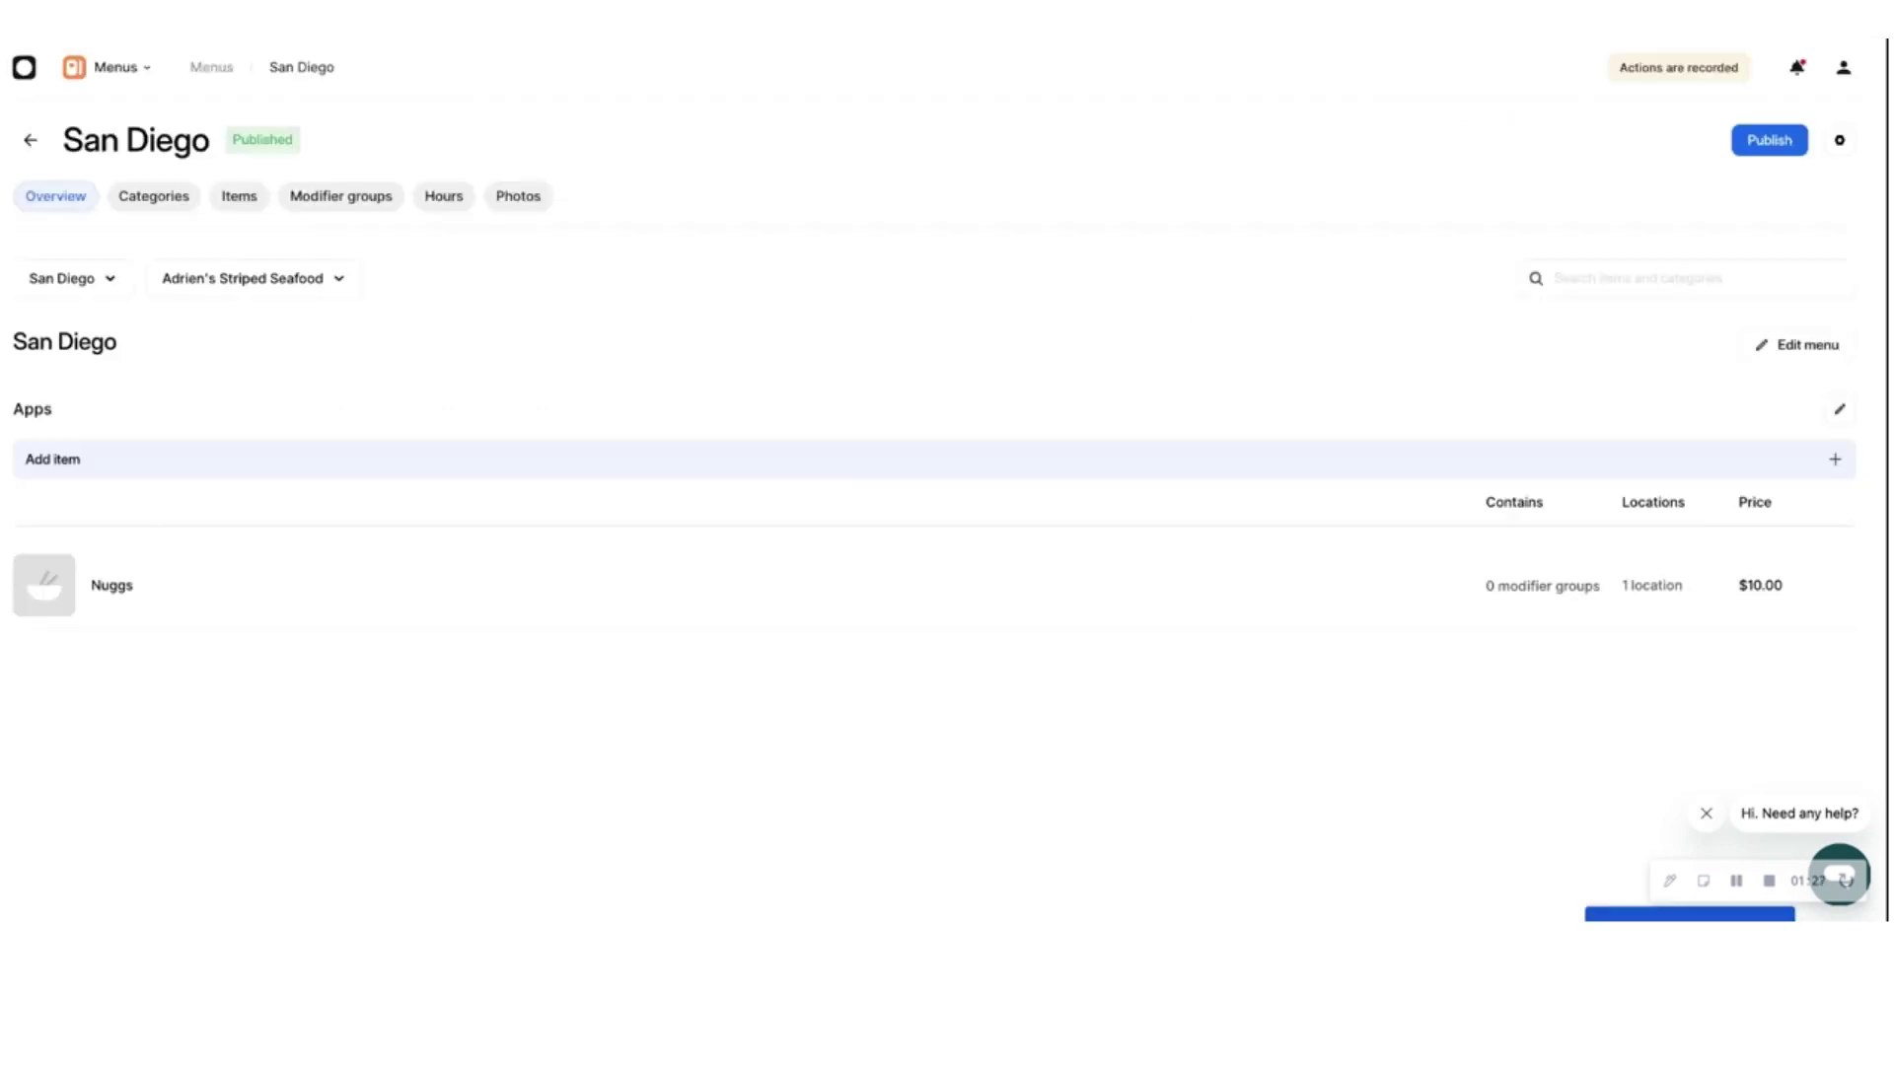
- Publish the updated San Diego menu
click(1767, 142)
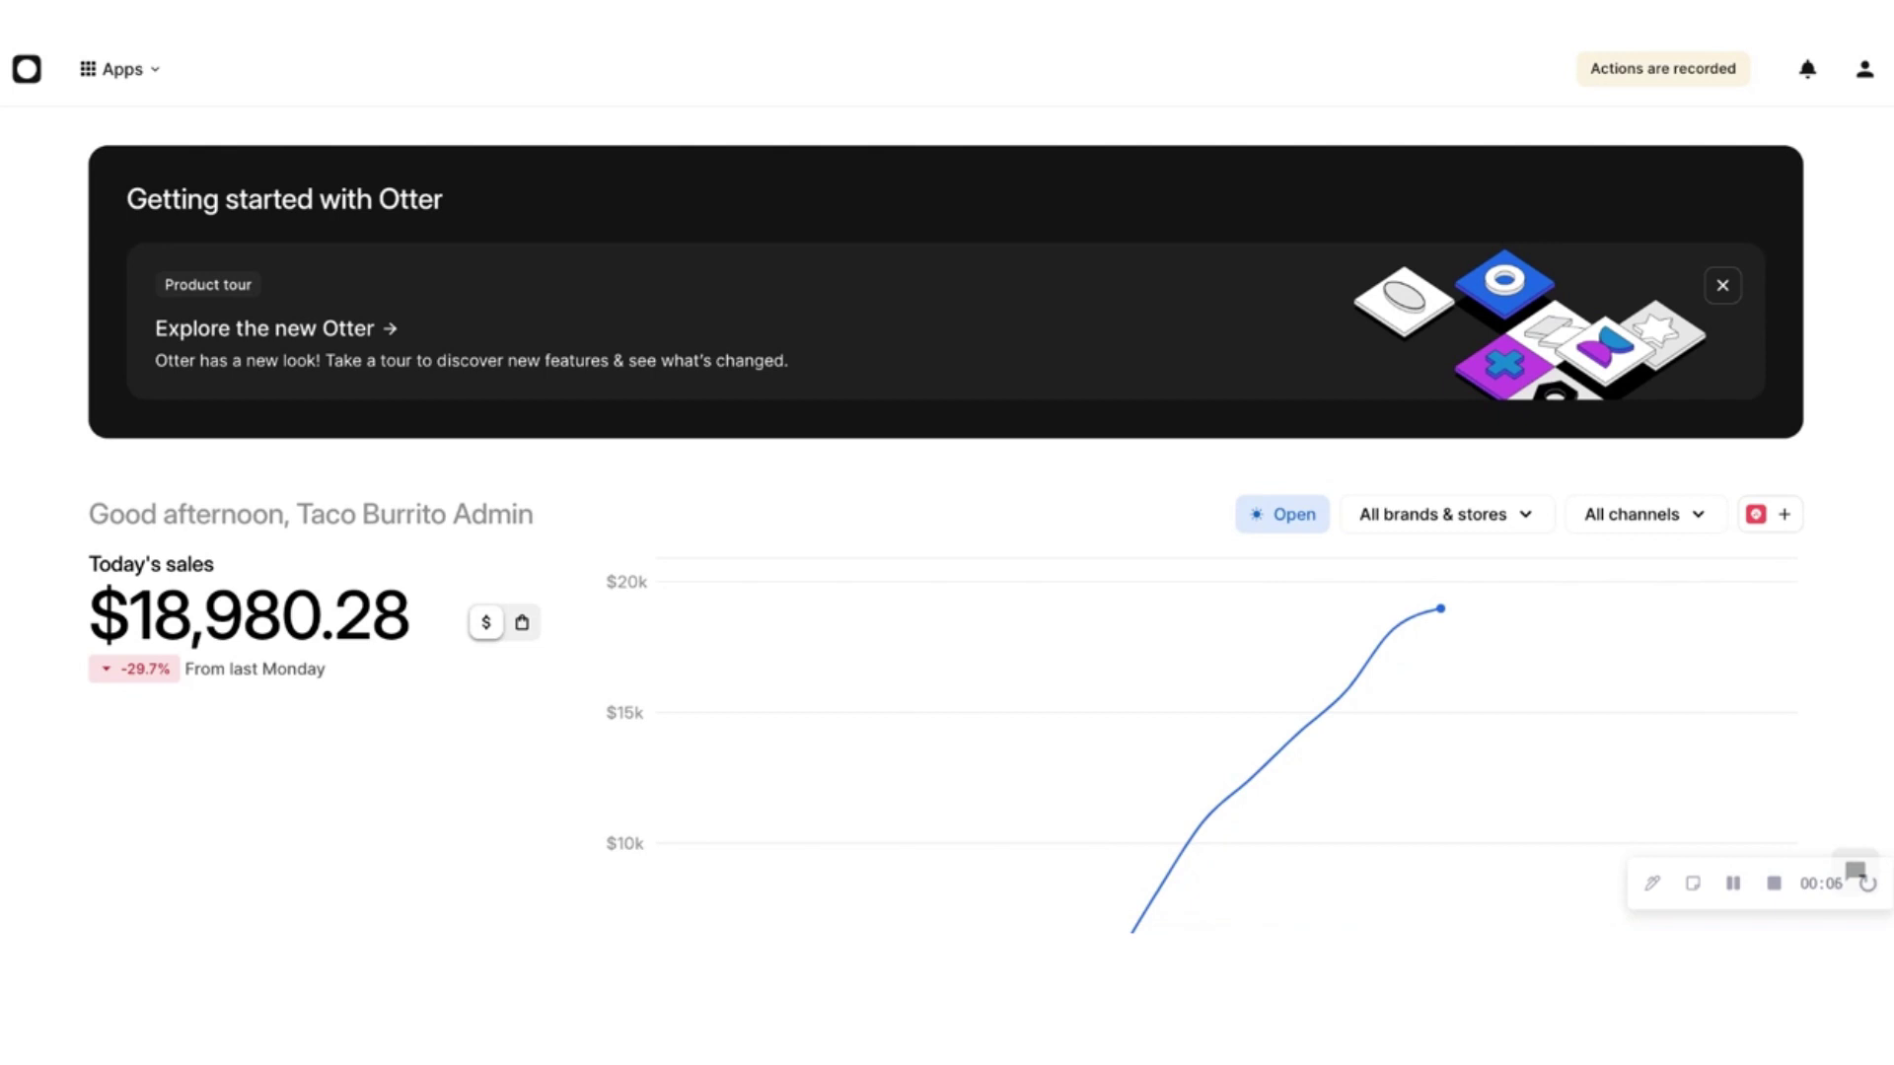
- Open Direct Orders organization settings and start connecting Stripe for payment processing
click(150, 73)
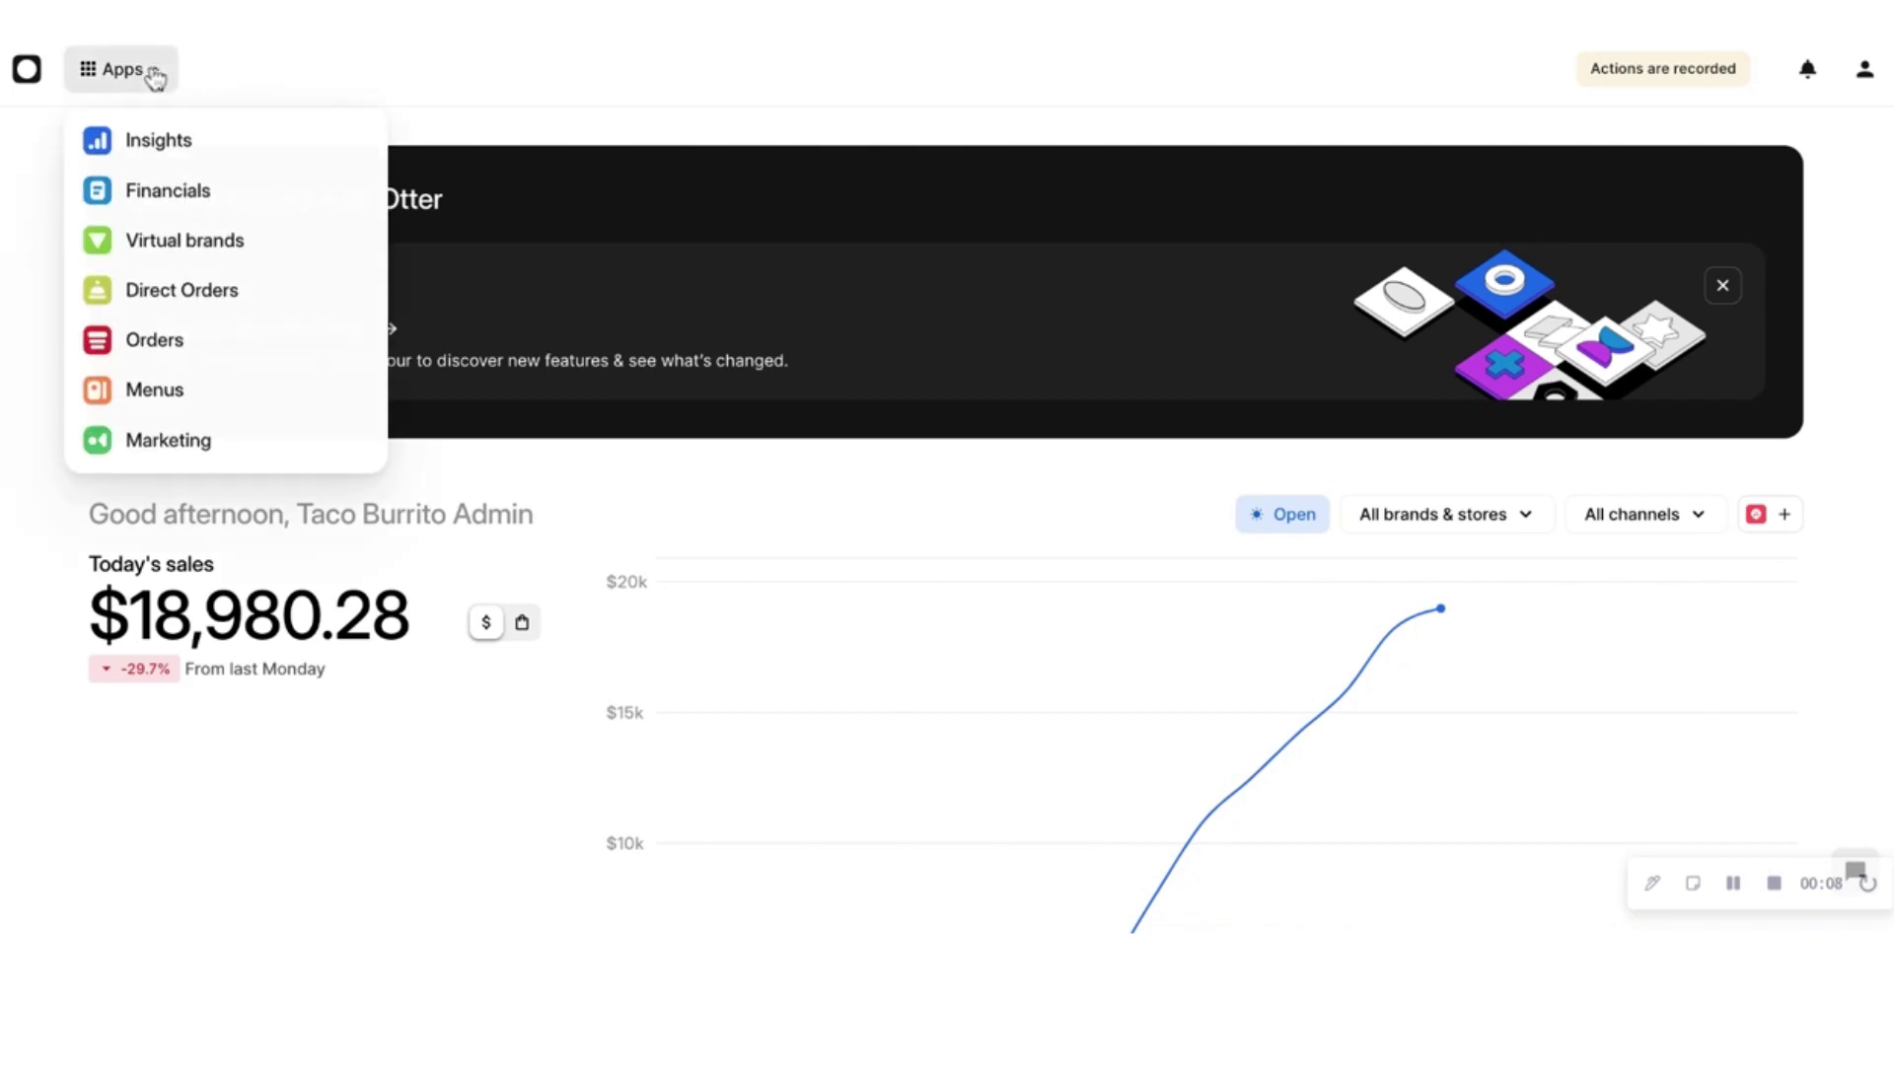
click(156, 296)
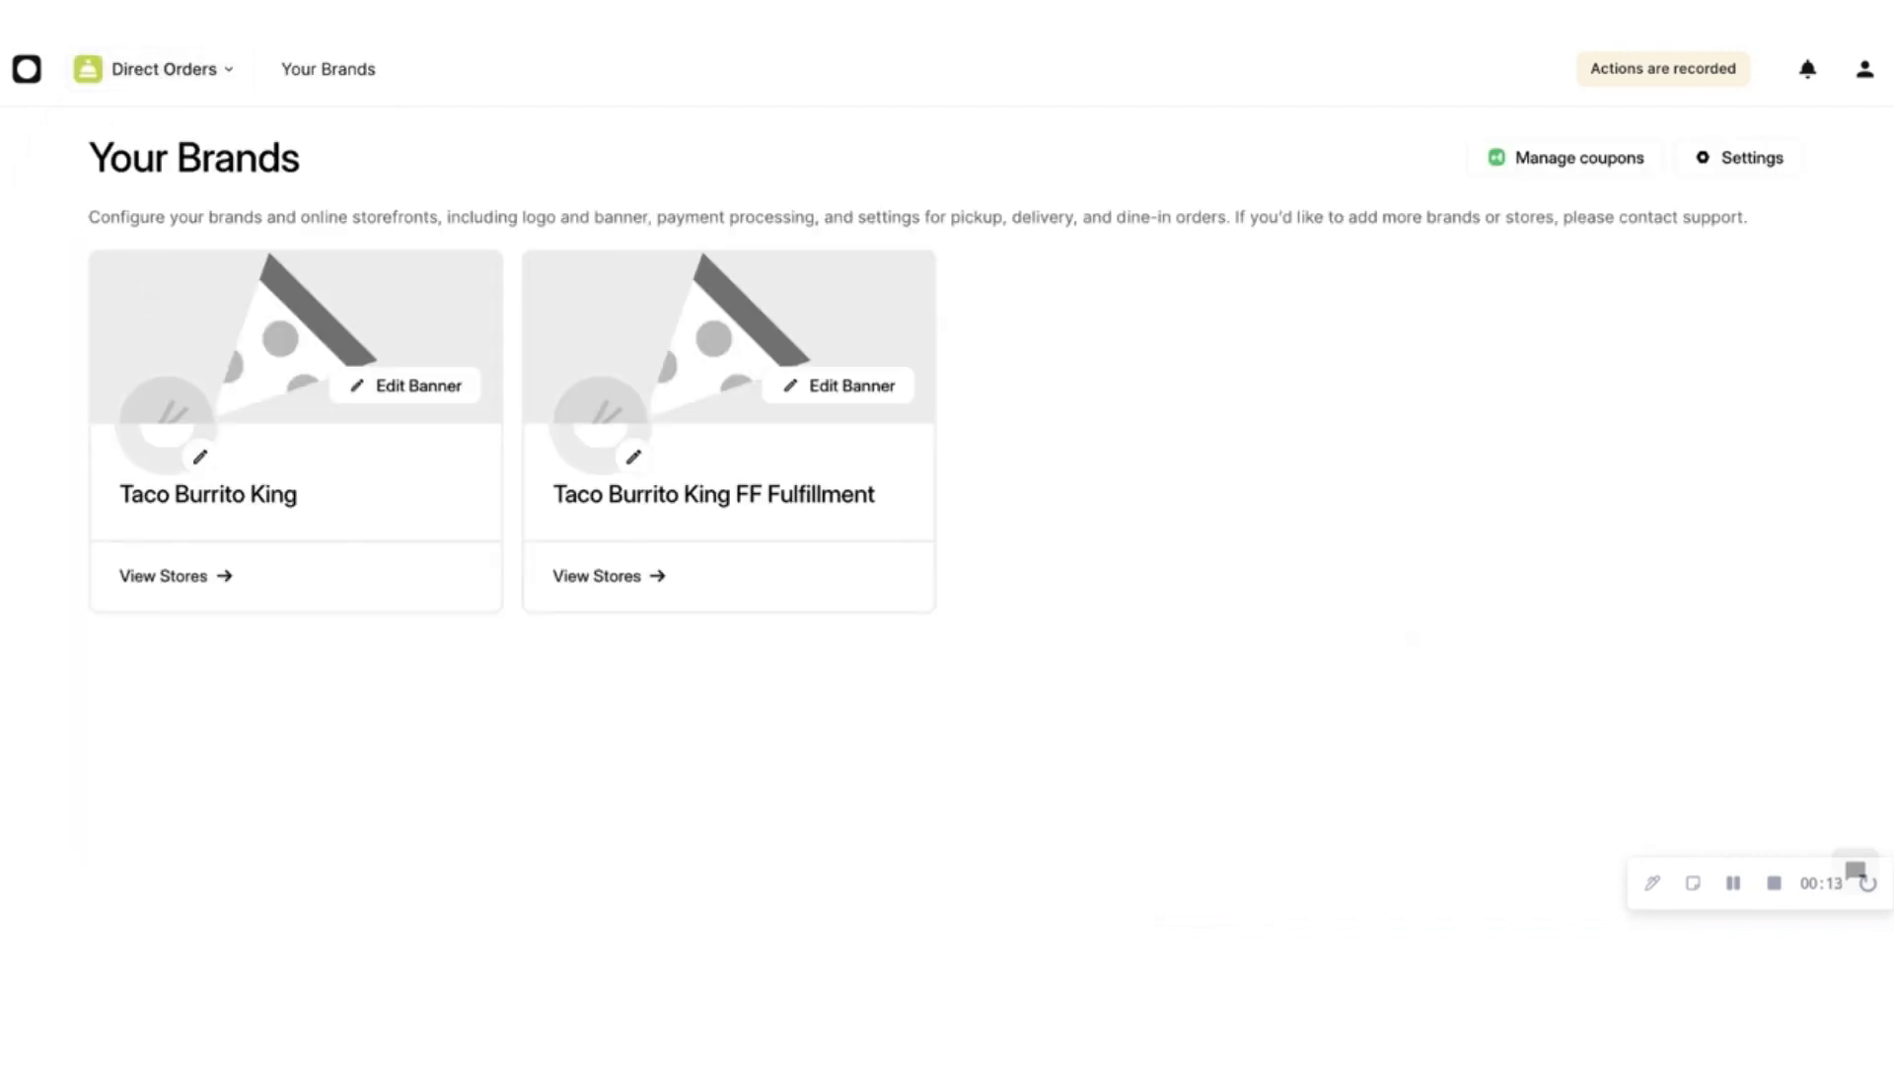
click(1746, 174)
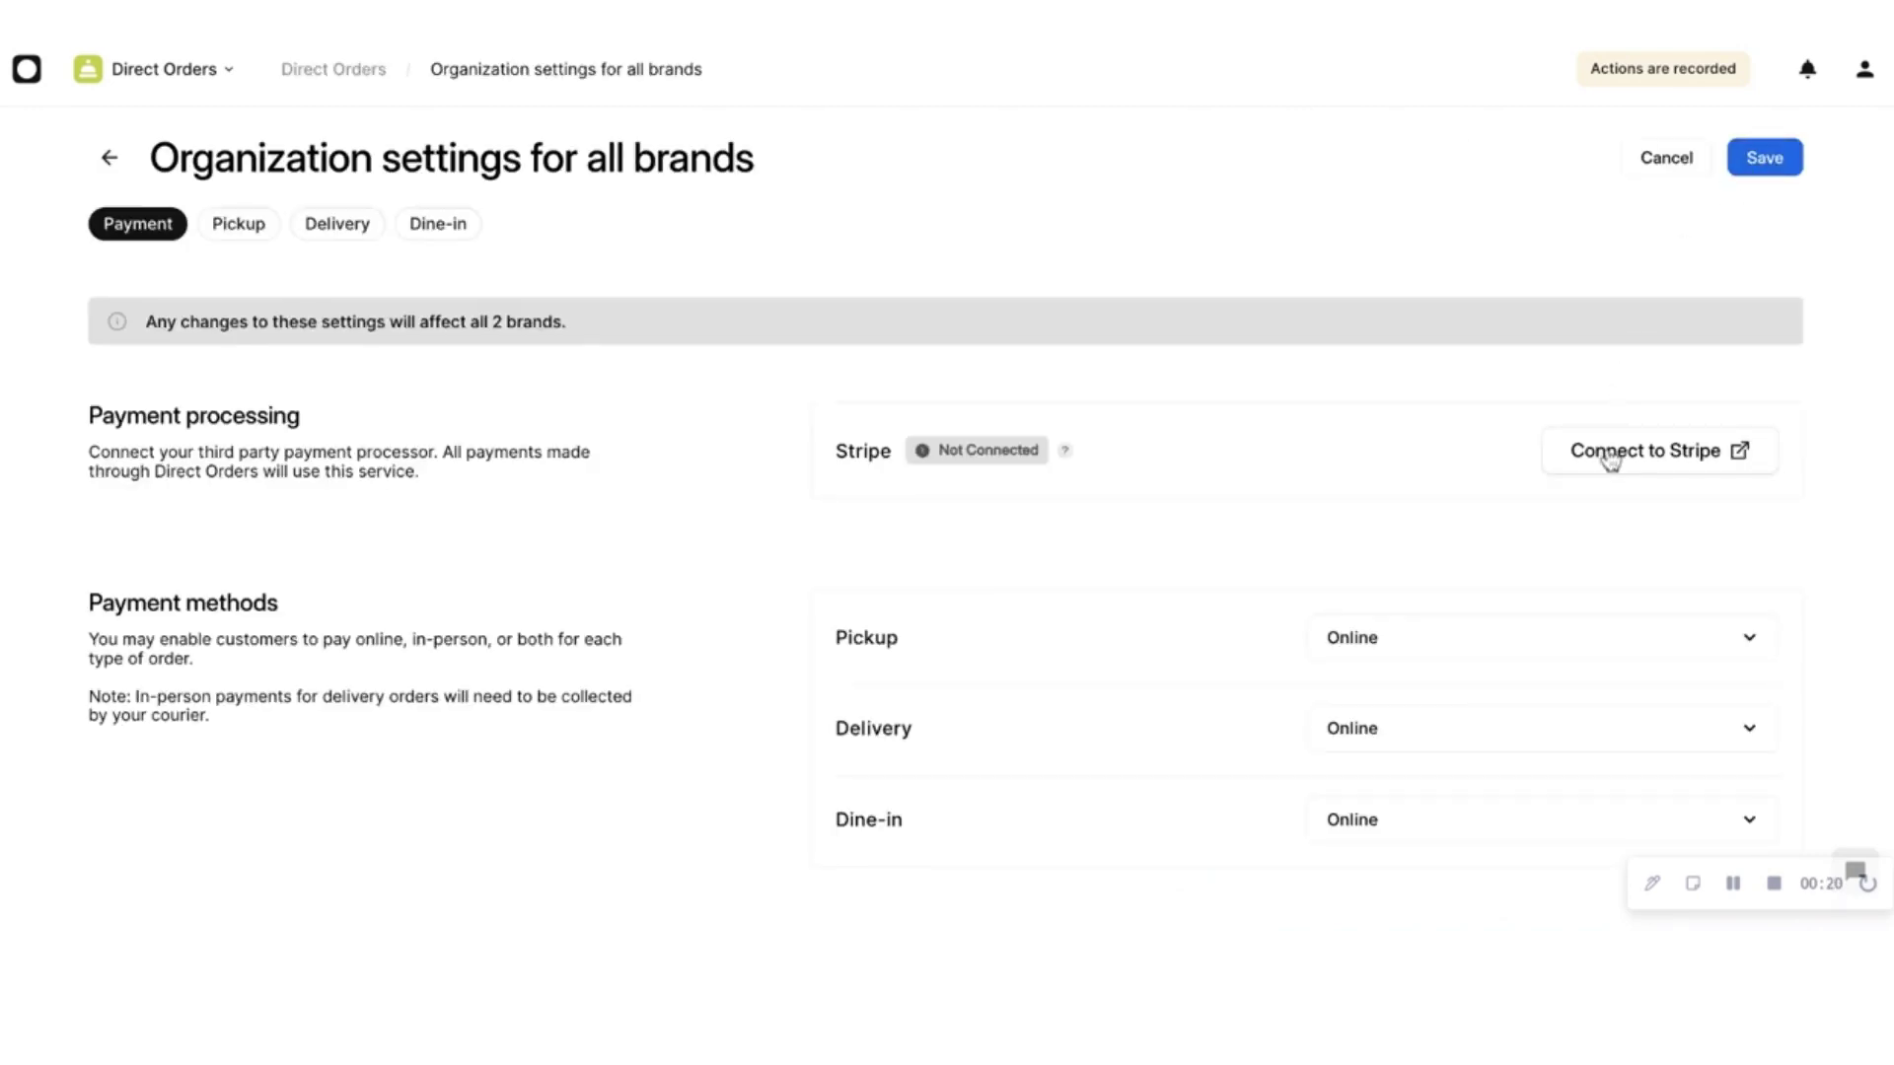
click(1660, 451)
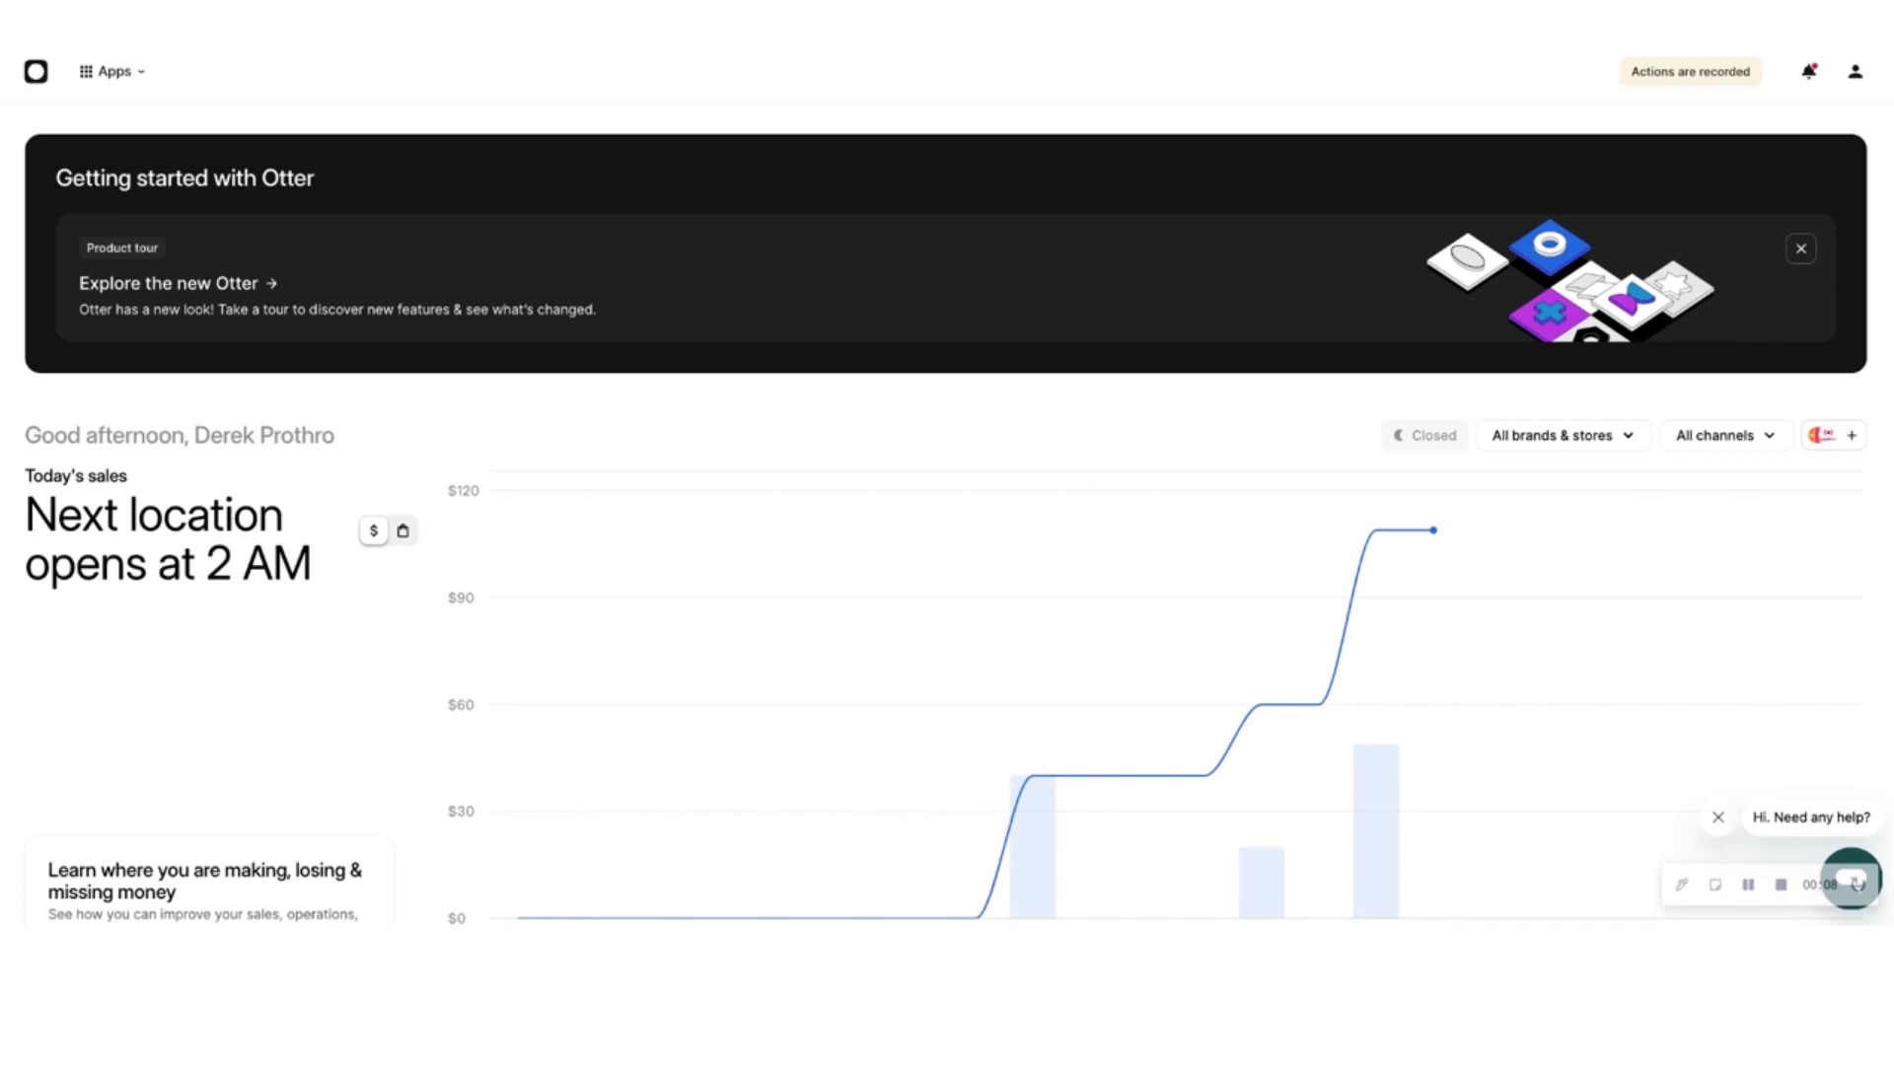
- Reopen Direct Orders organization settings and review the Pickup, Delivery and Dine-in order settings
click(141, 77)
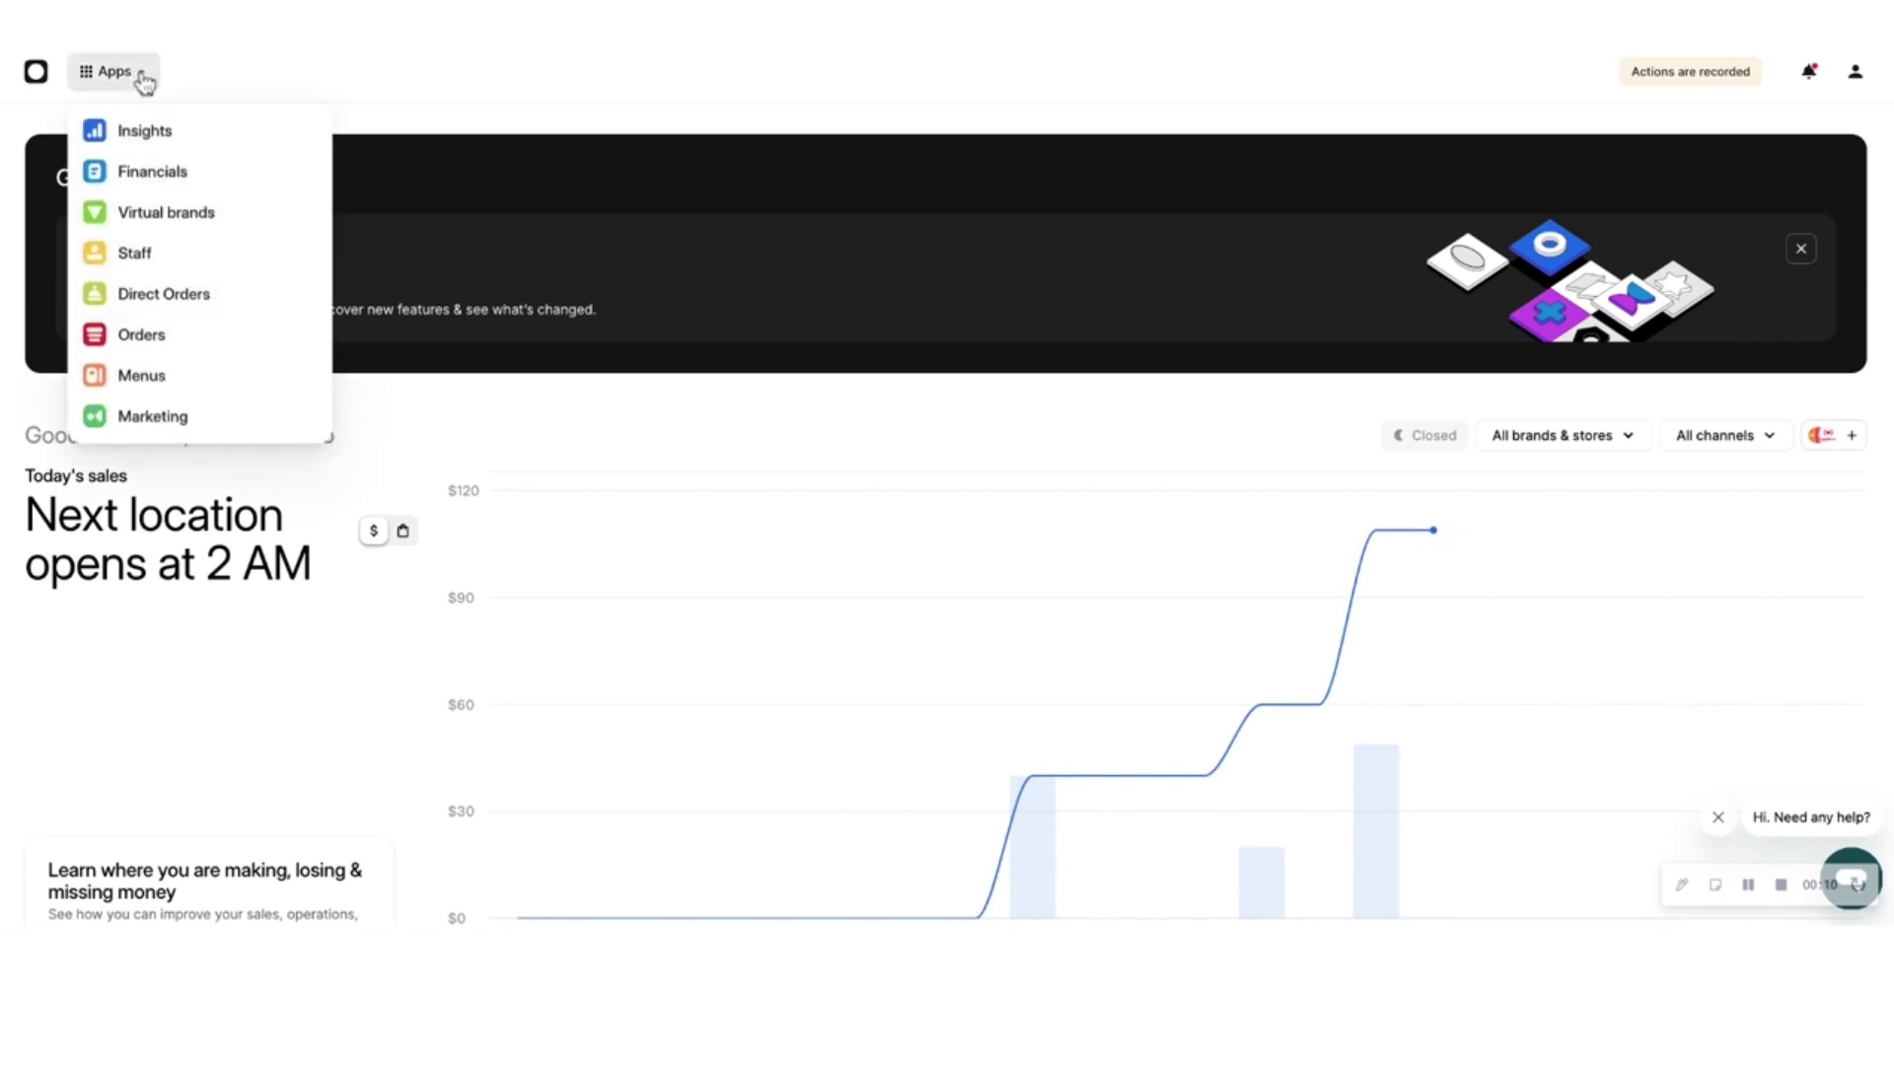
click(148, 304)
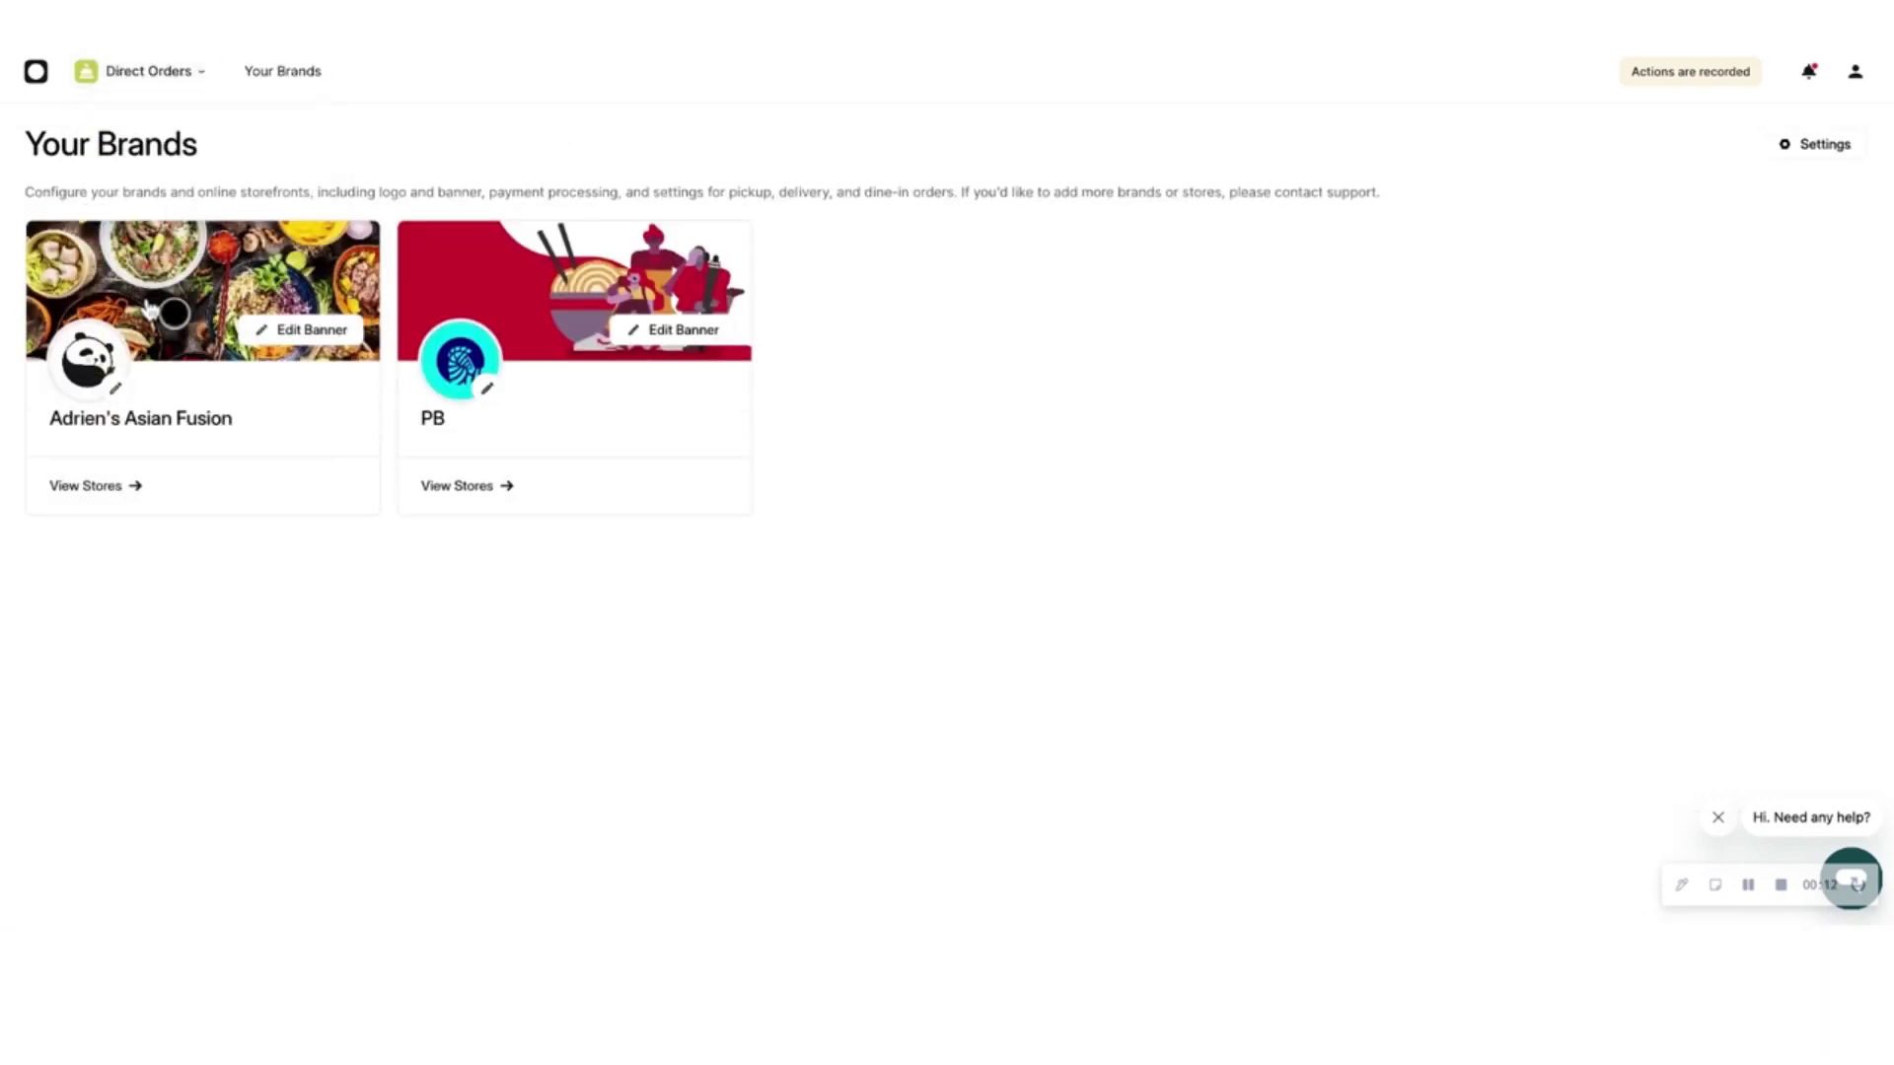
click(1825, 146)
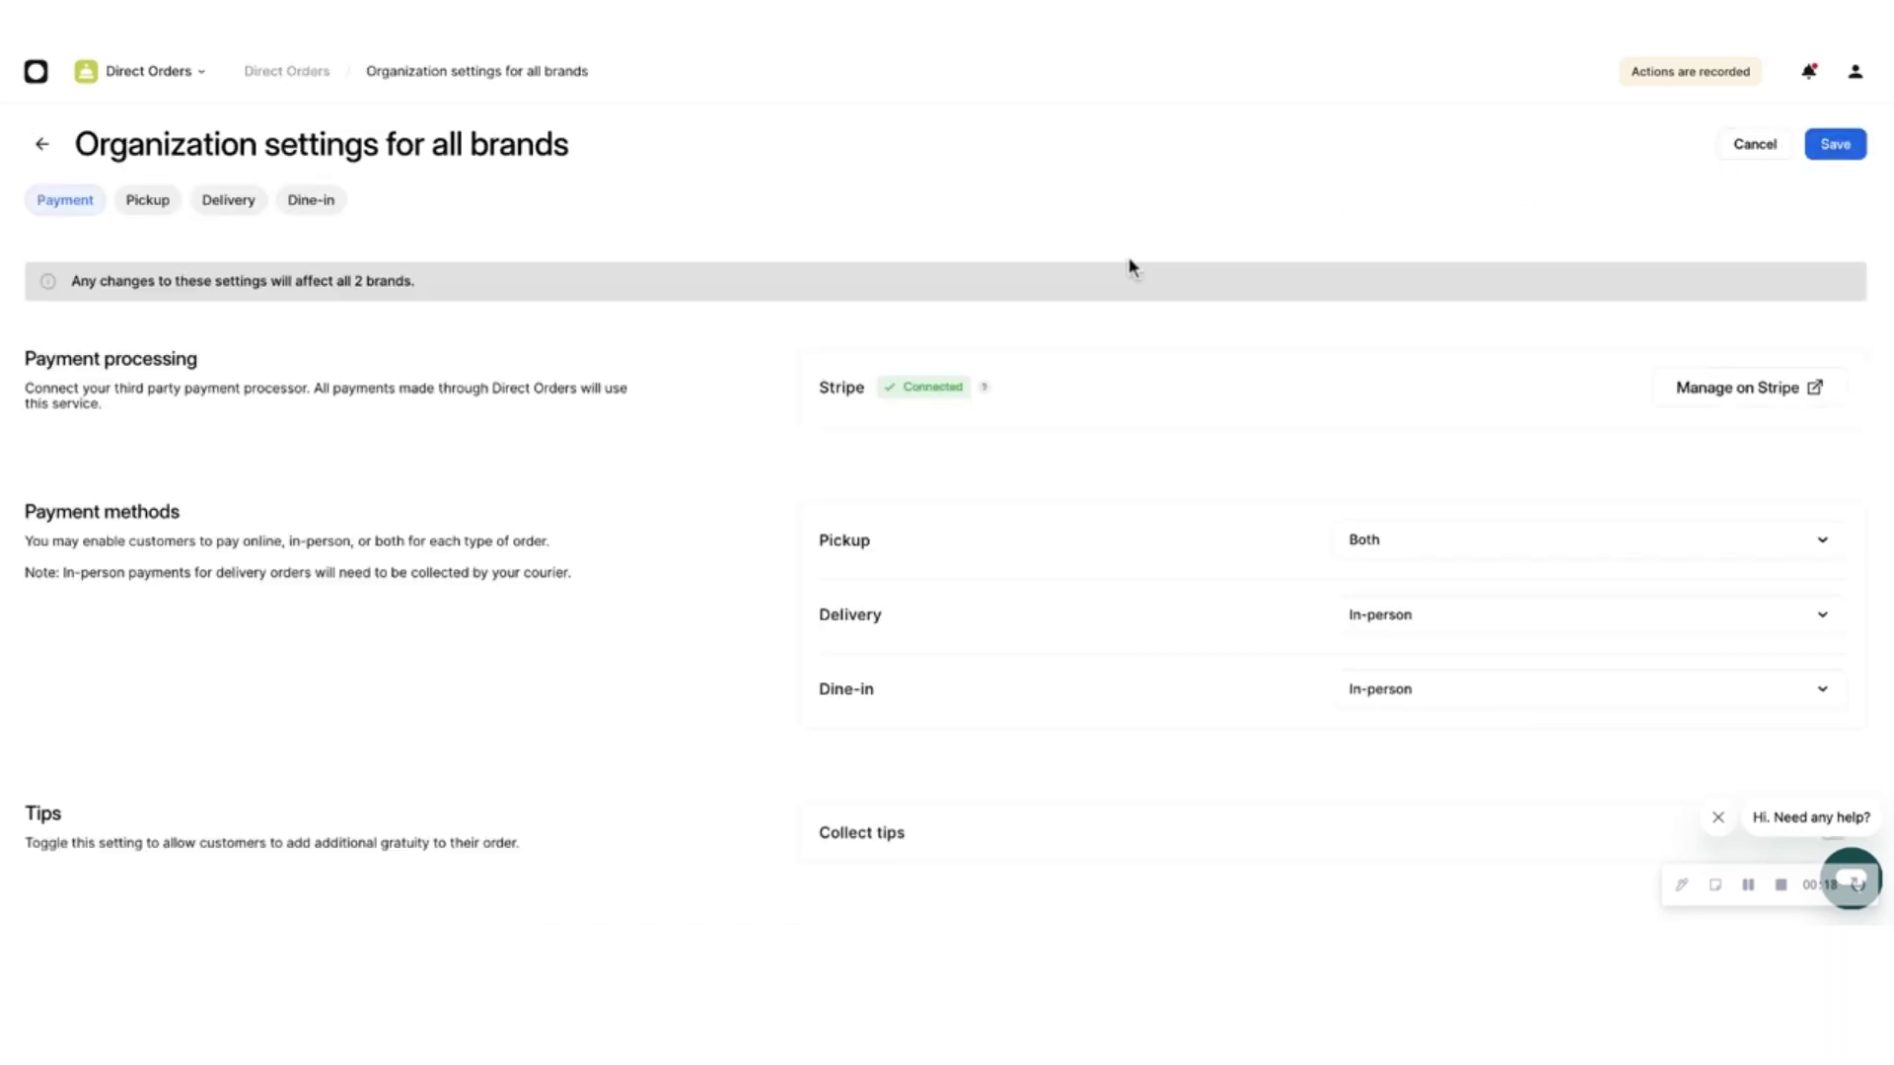
click(150, 206)
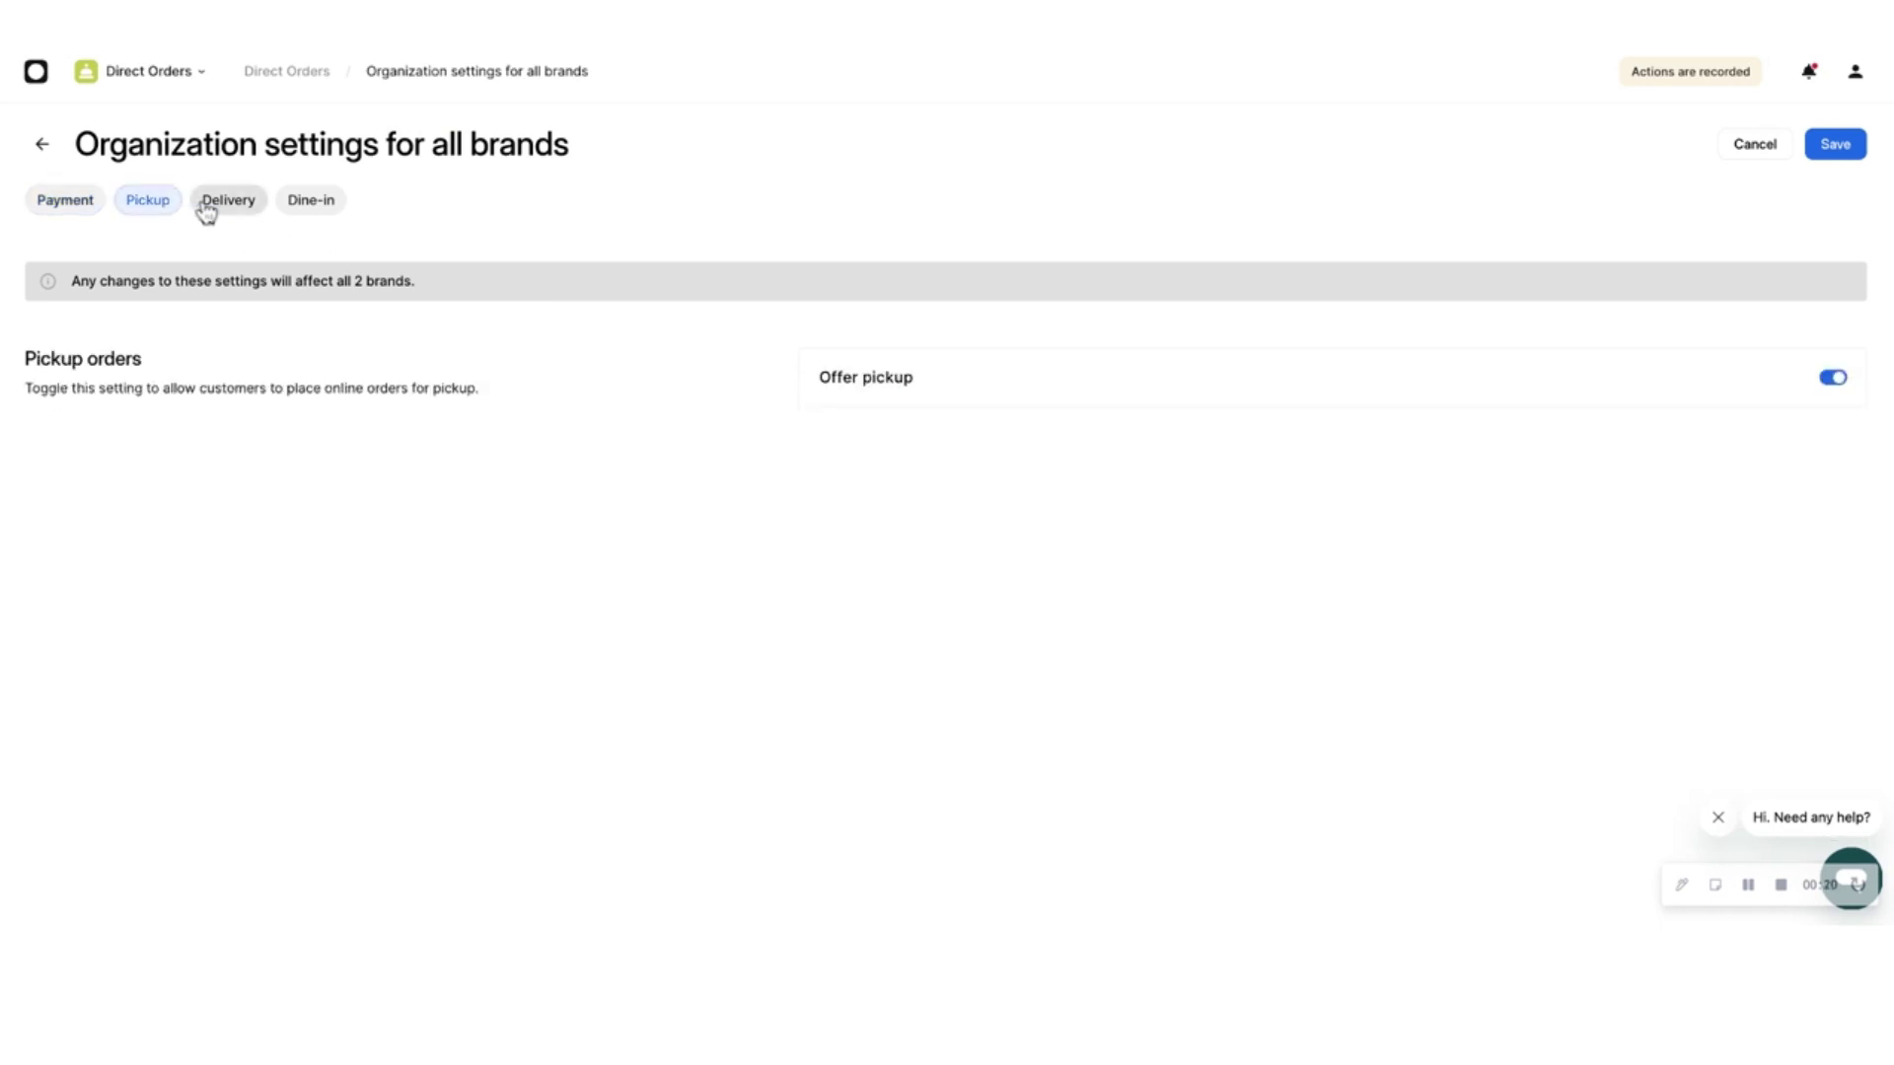
click(206, 207)
click(311, 202)
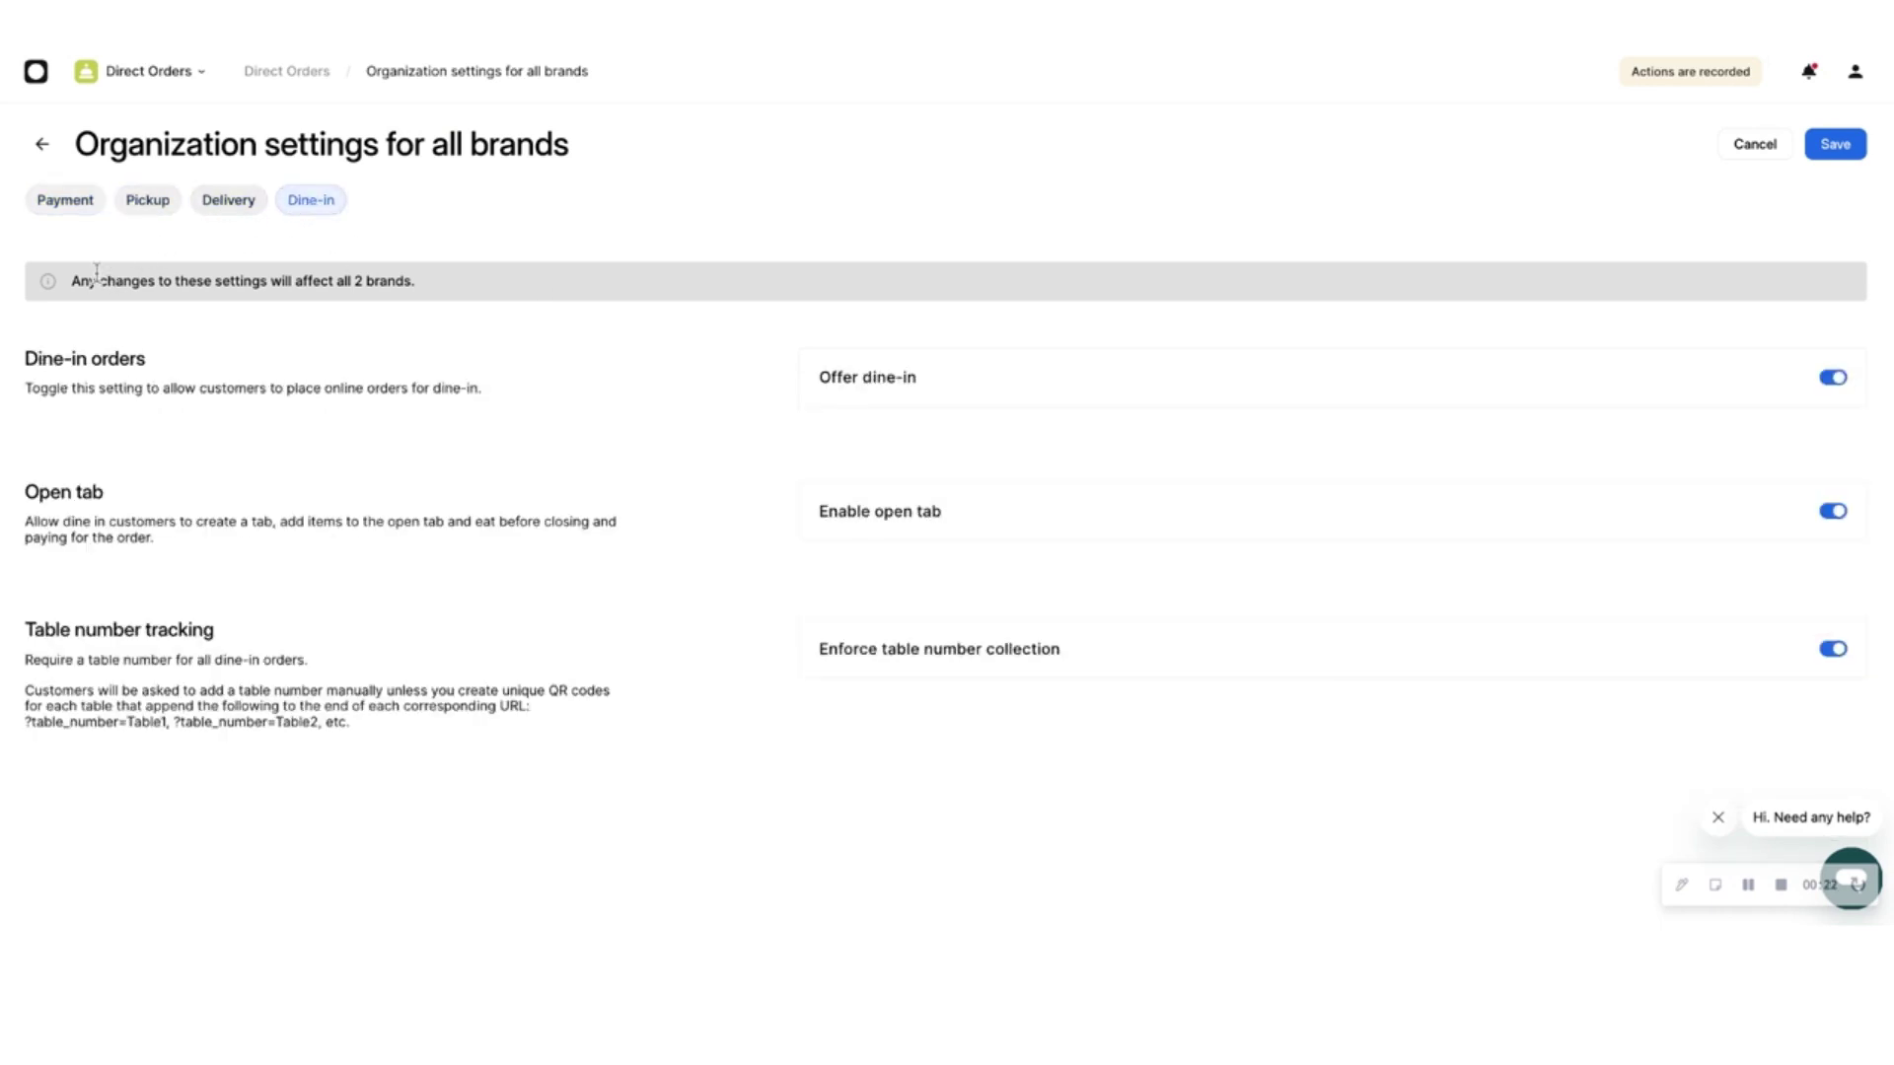
- Check payment methods, keeping Both for pickup and In-person for delivery and dine-in
click(65, 205)
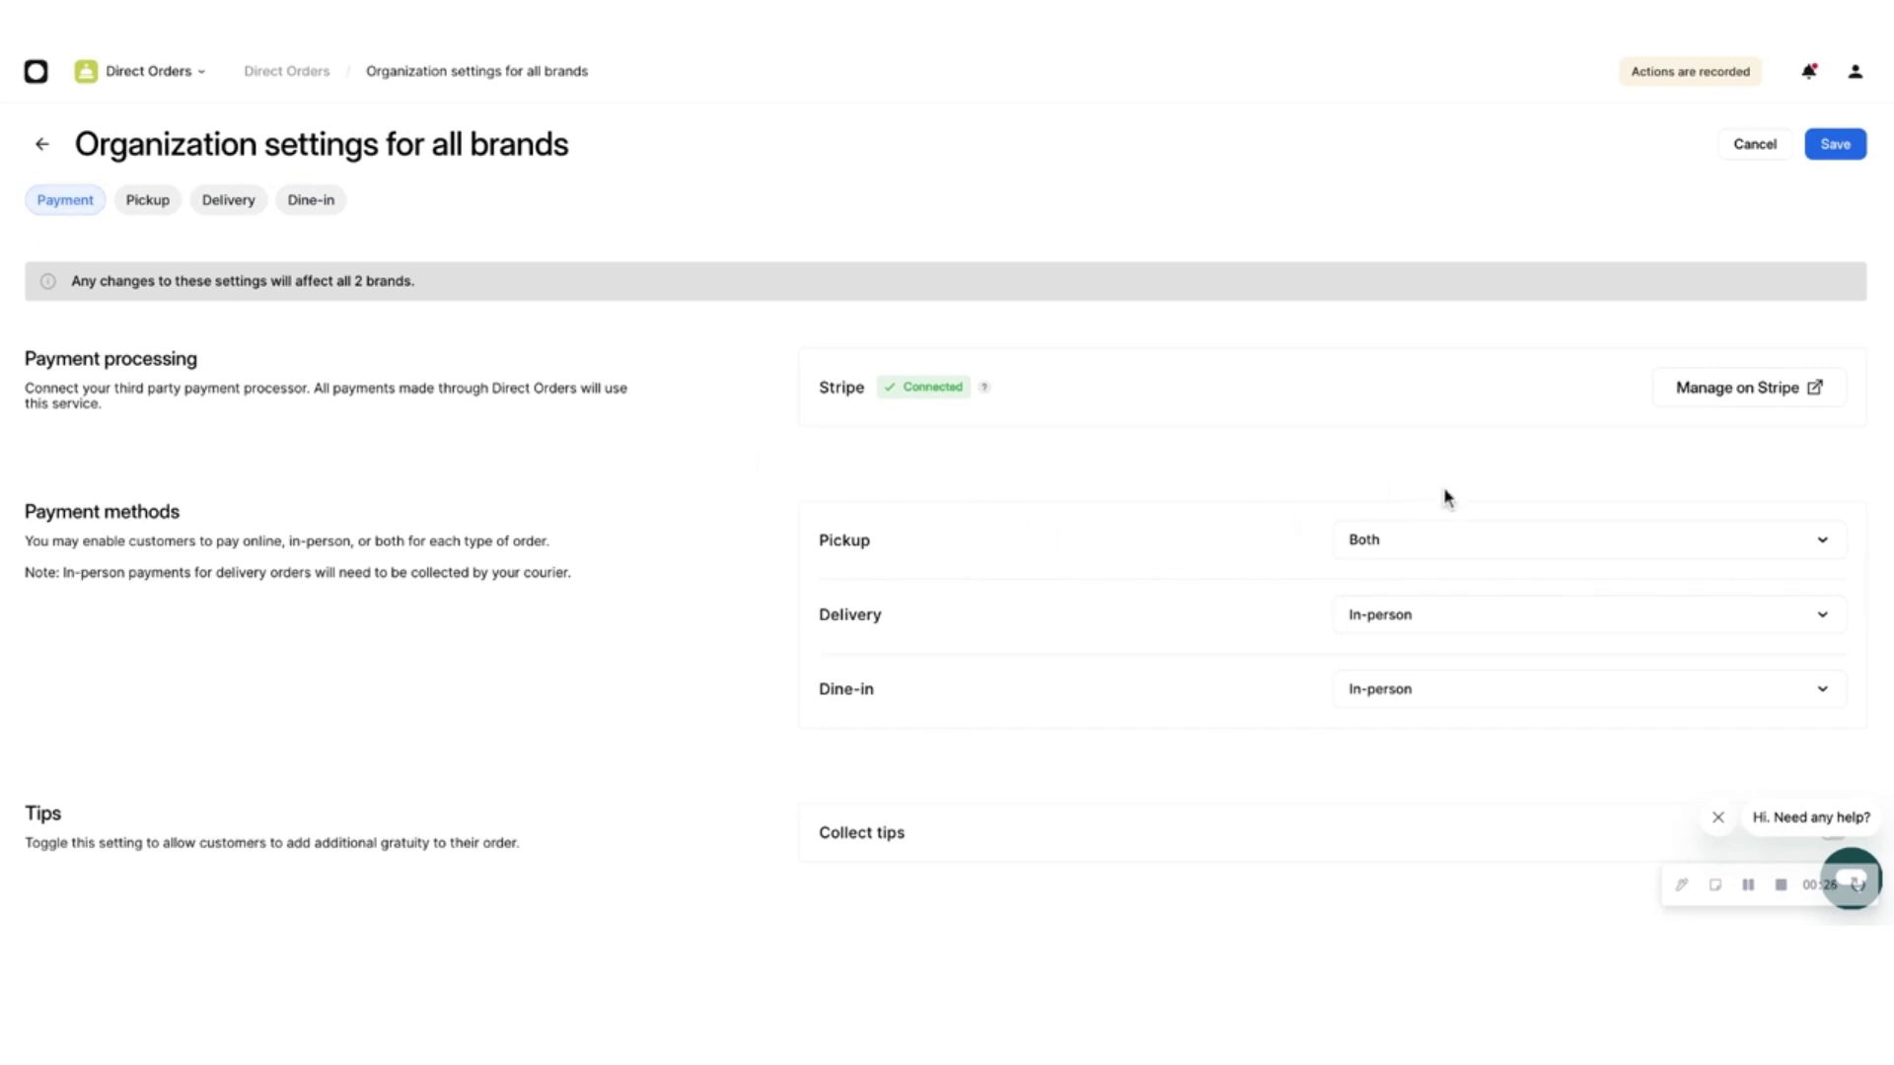
click(1820, 550)
click(1821, 550)
click(1830, 622)
click(1830, 621)
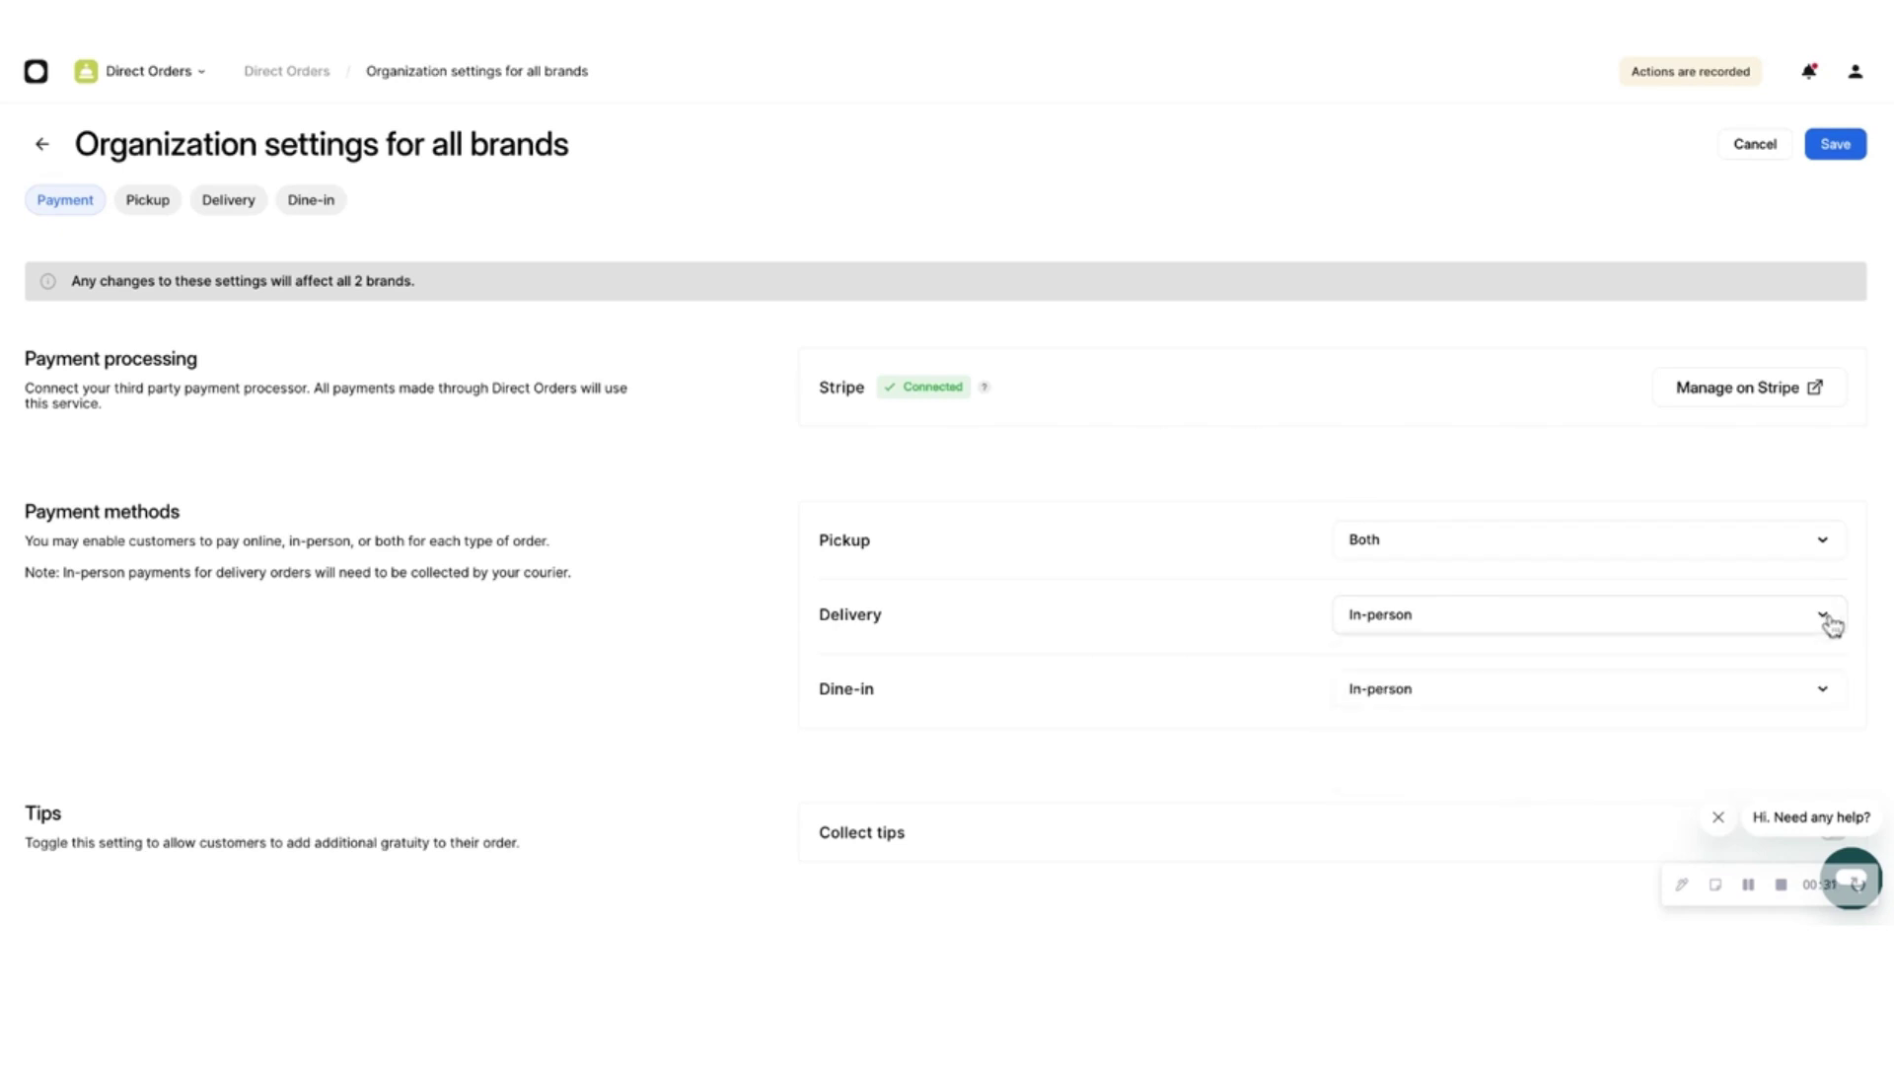
click(1825, 695)
click(1827, 698)
- Keep tips off and split payments on with a $200.00 minimum and 4 maximum splits
scroll(1826, 691, down, 4)
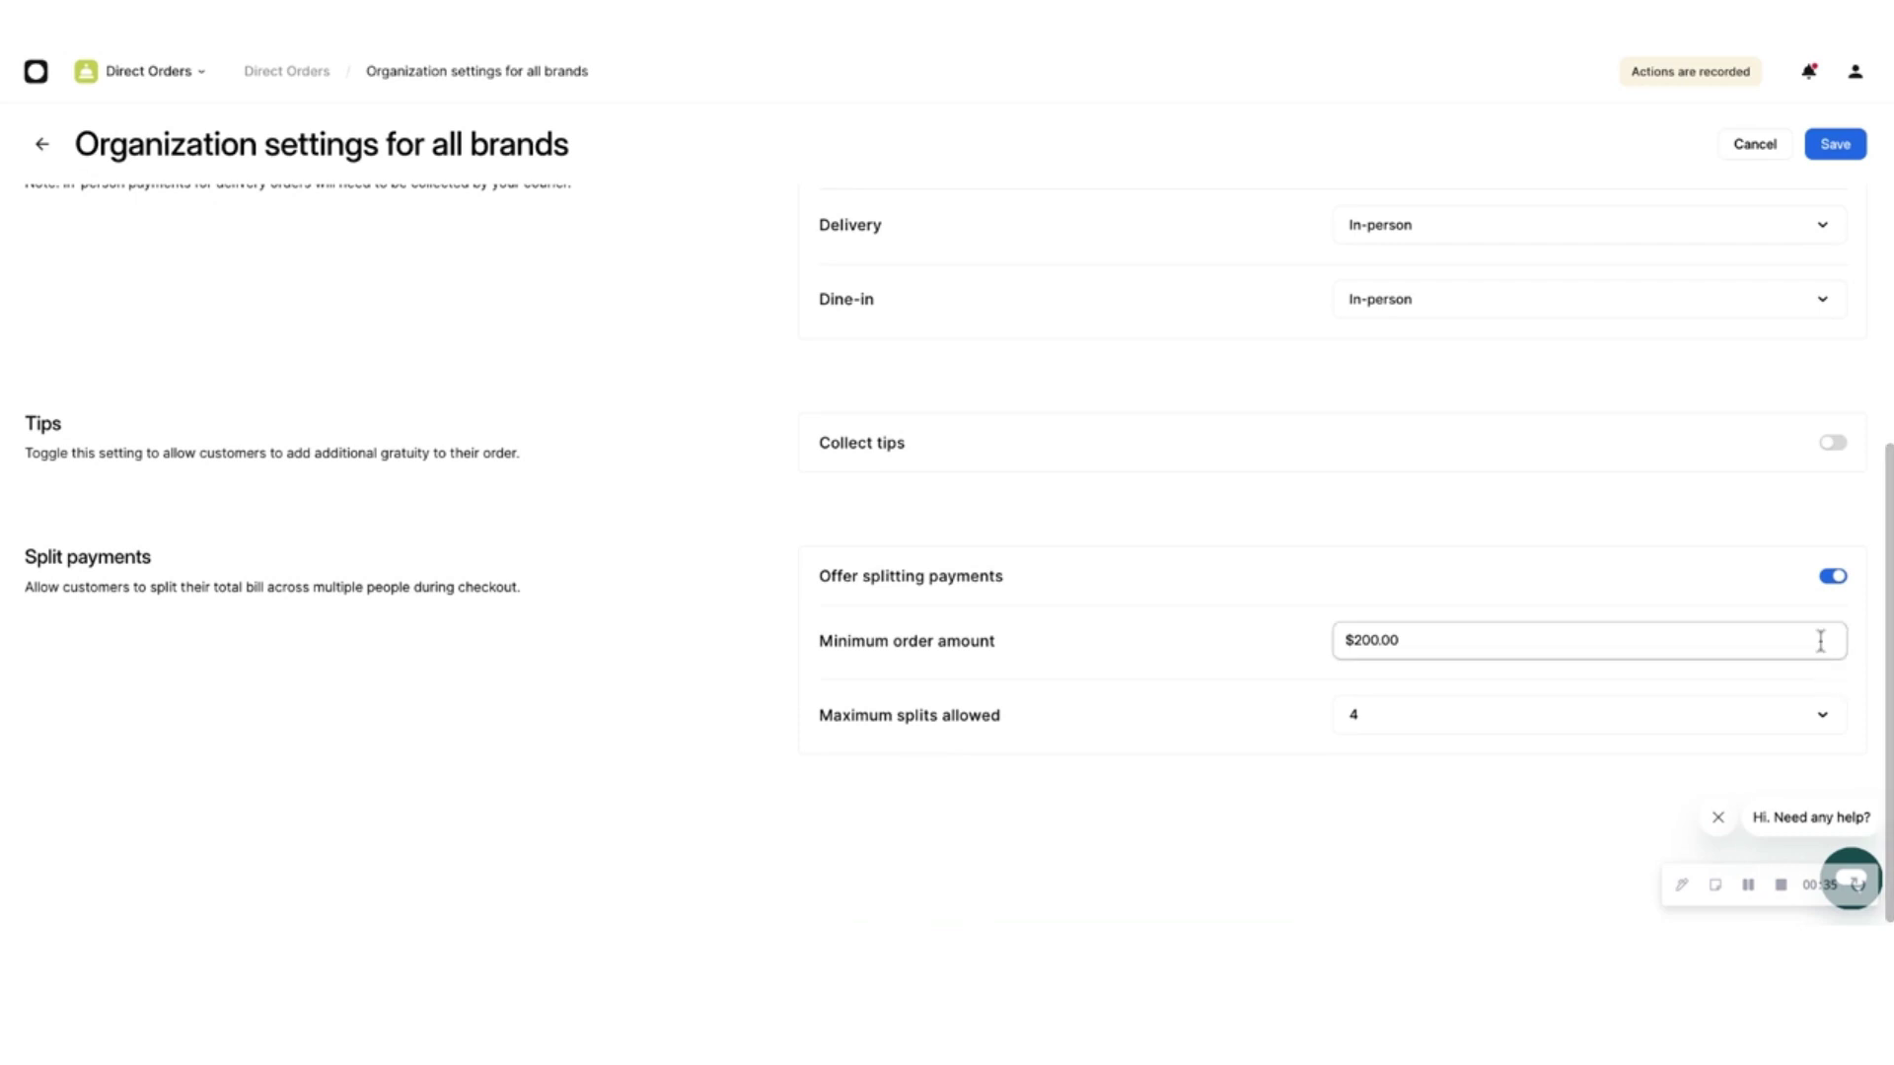
click(1833, 444)
click(1834, 446)
click(1833, 582)
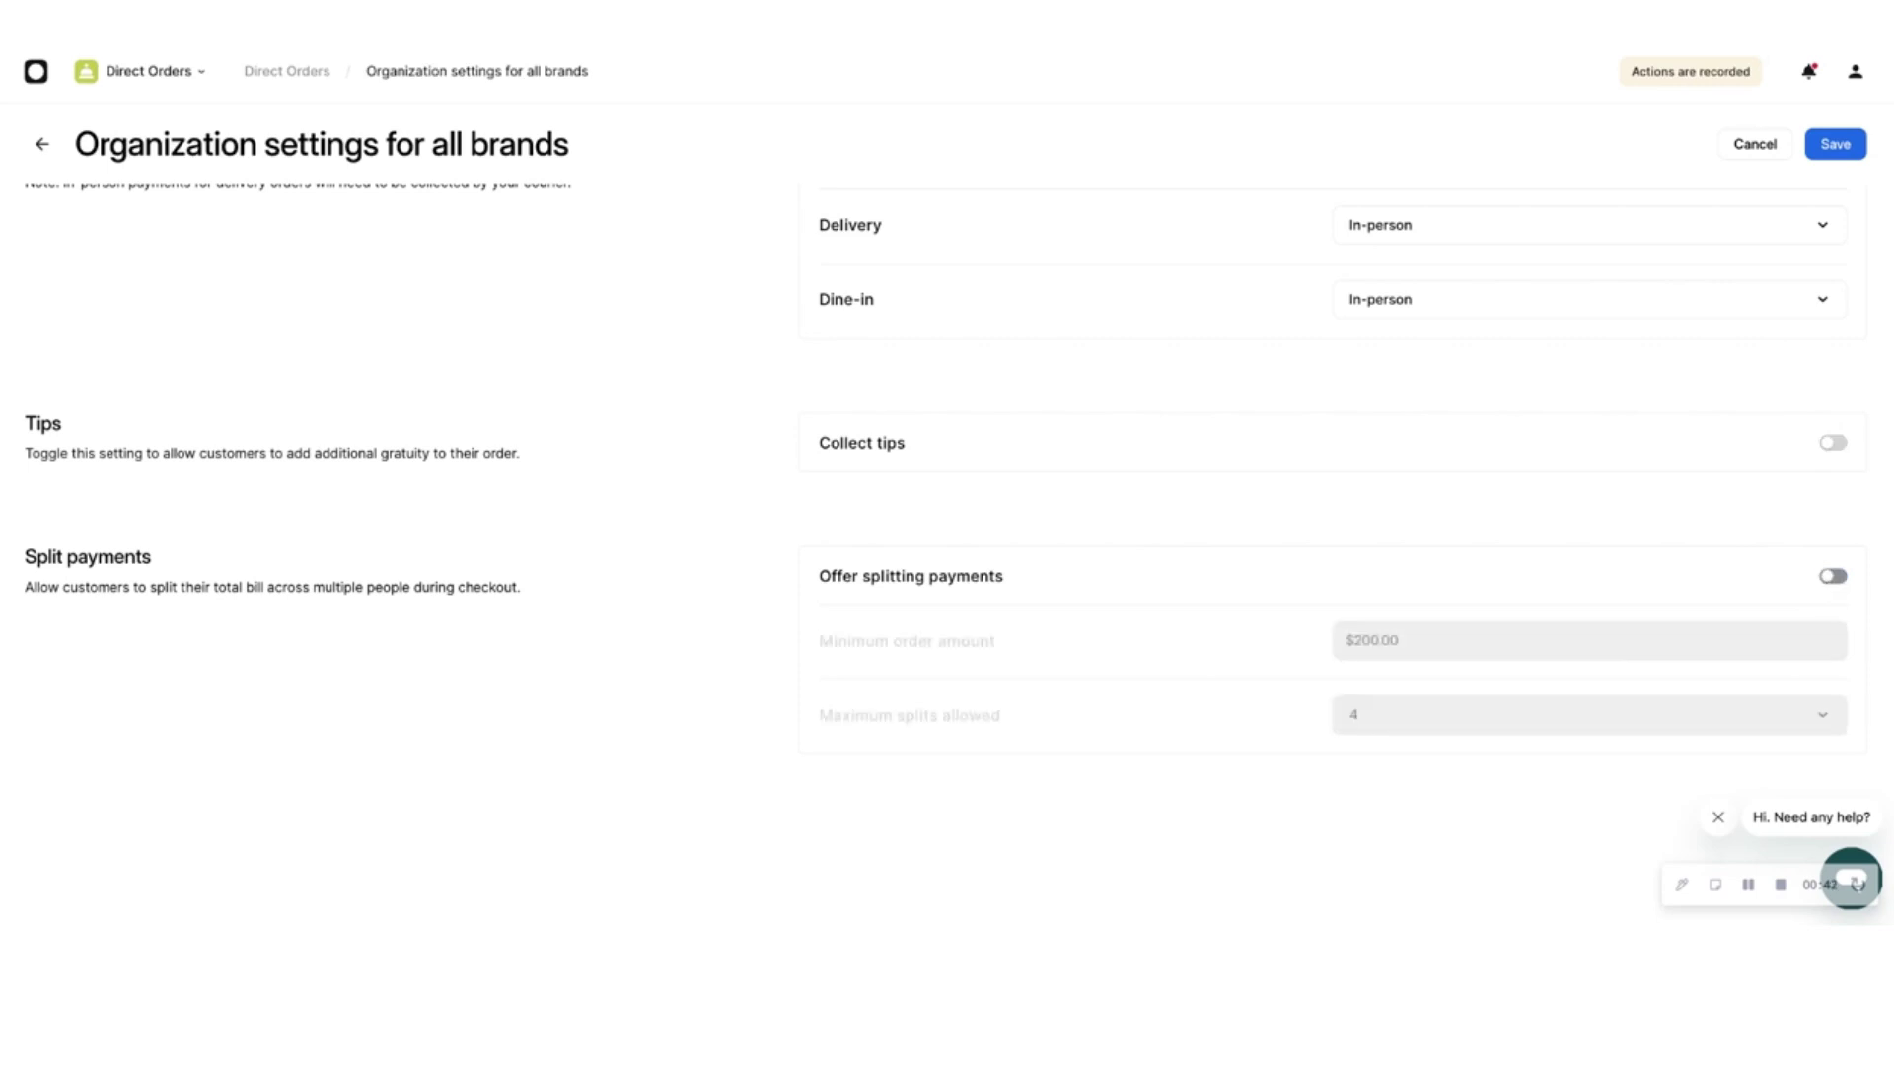
click(1833, 580)
click(1554, 646)
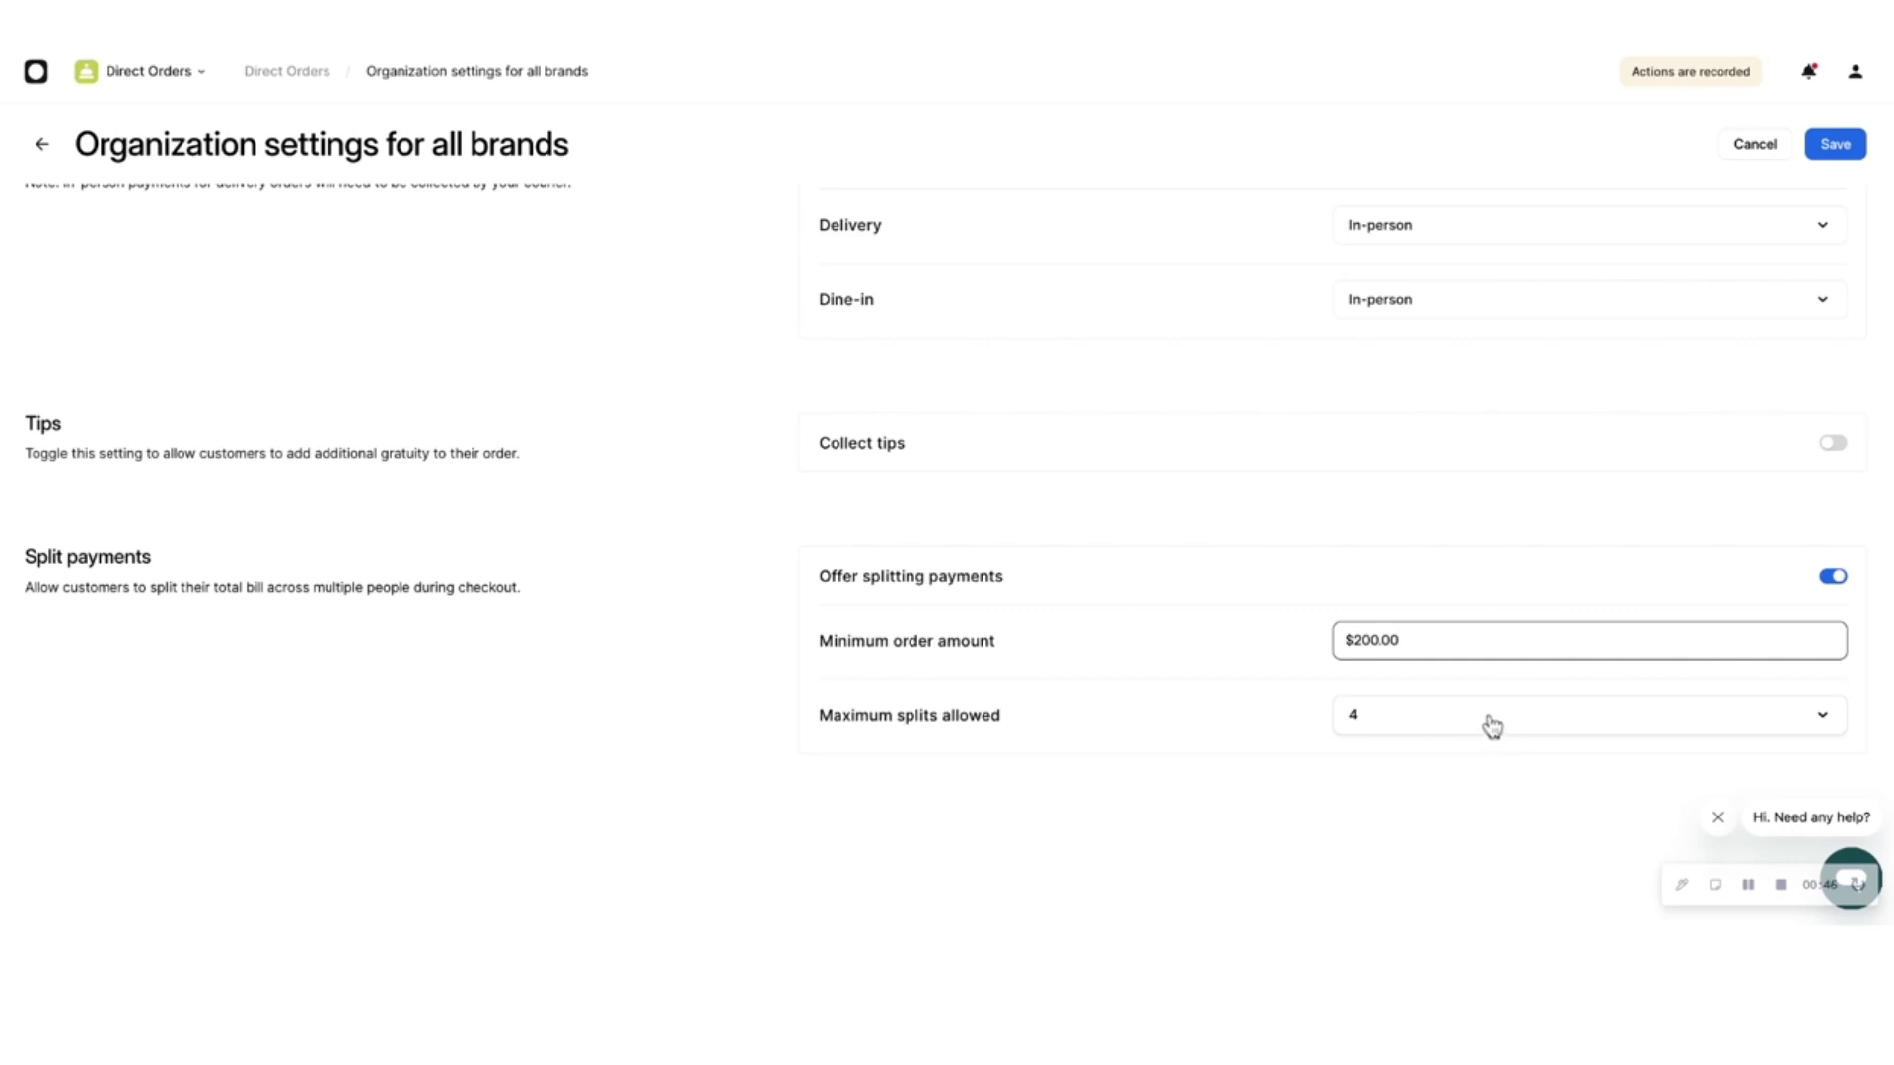
click(1830, 726)
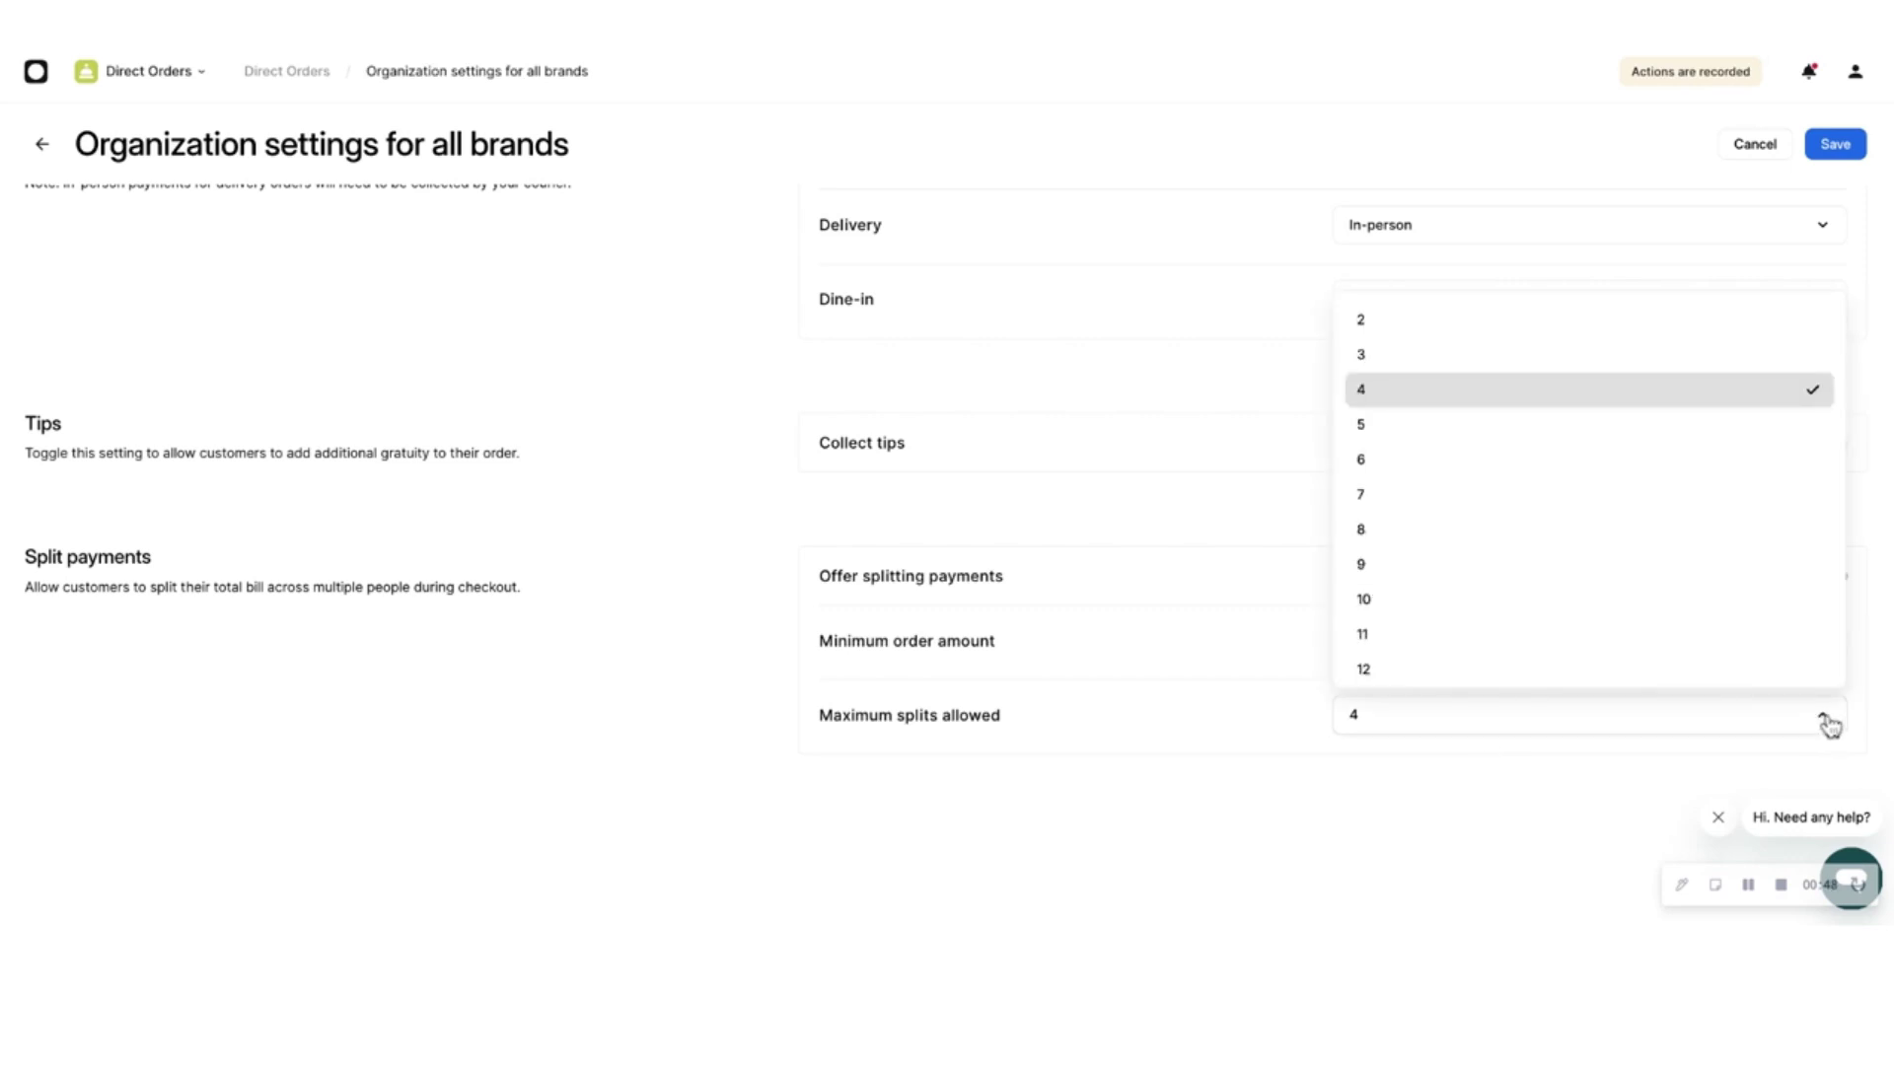
click(1830, 726)
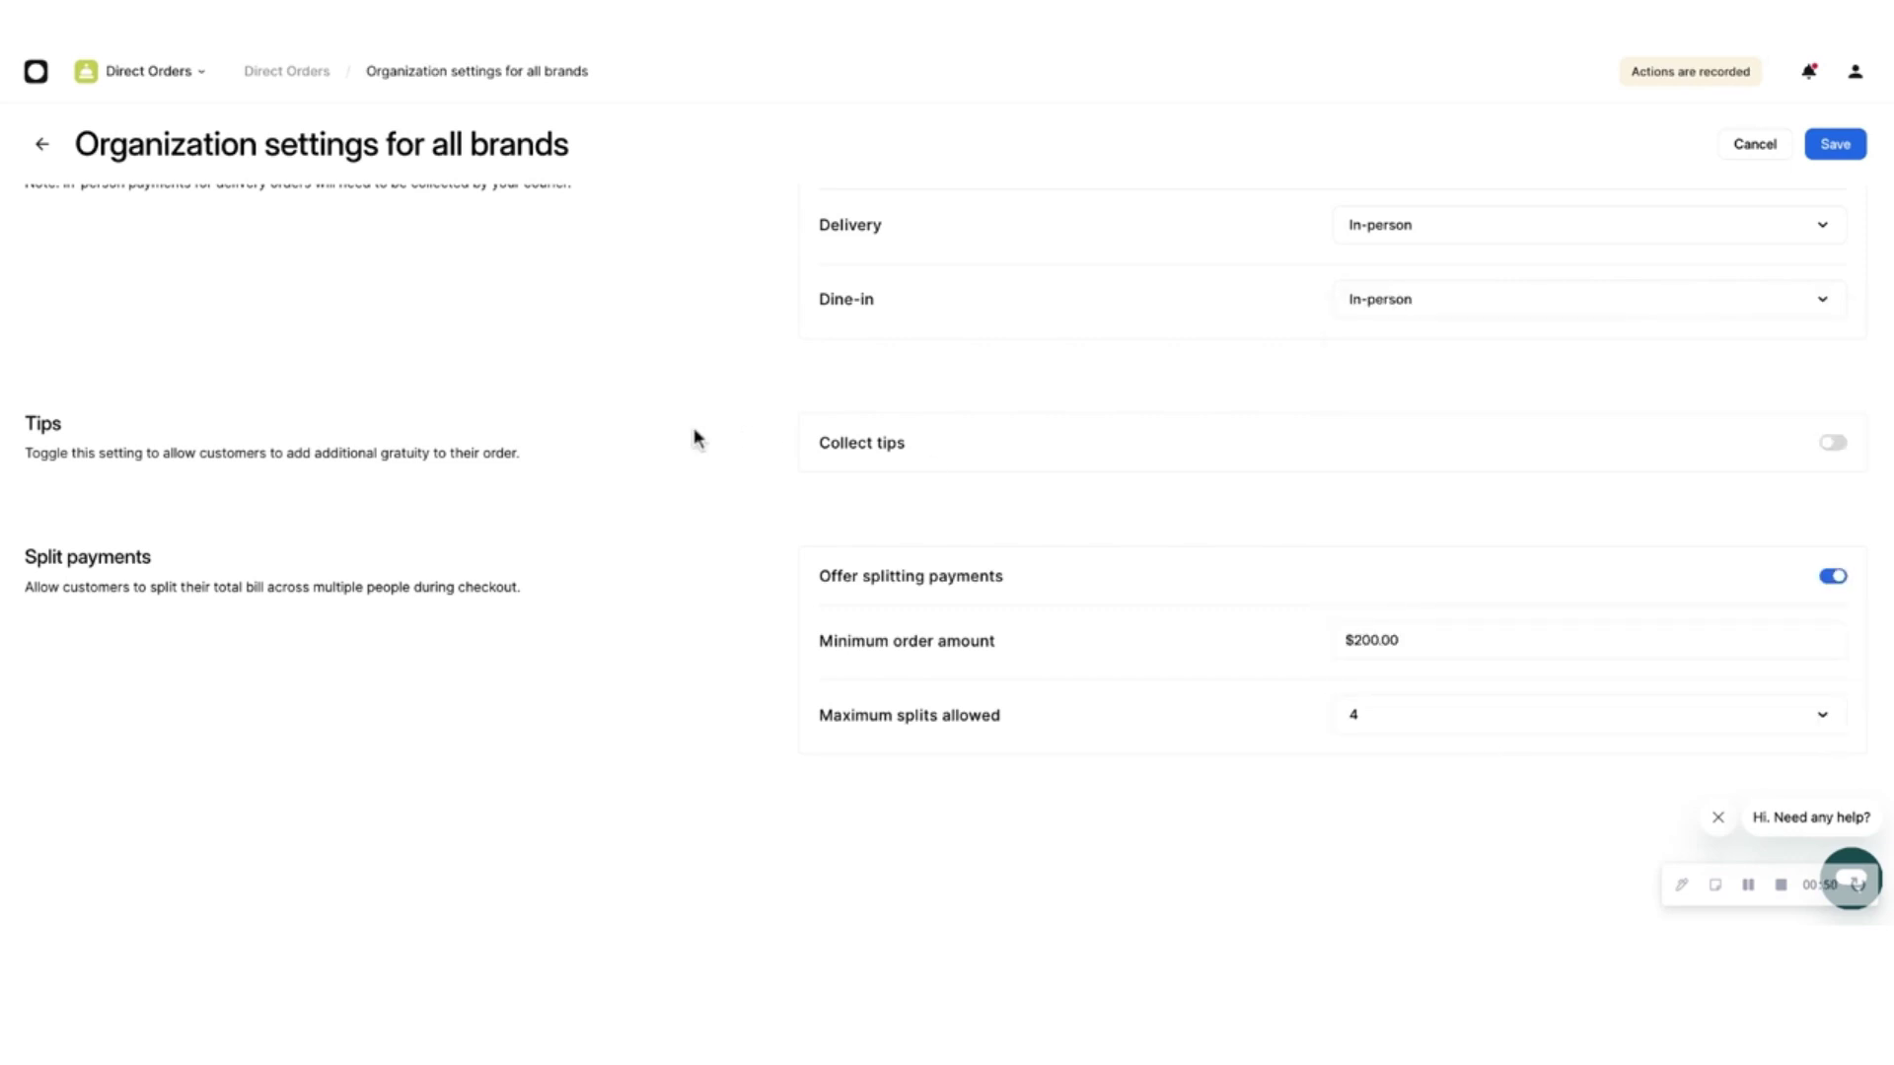
scroll(694, 437, up, 2)
scroll(694, 437, up, 2)
scroll(693, 435, up, 2)
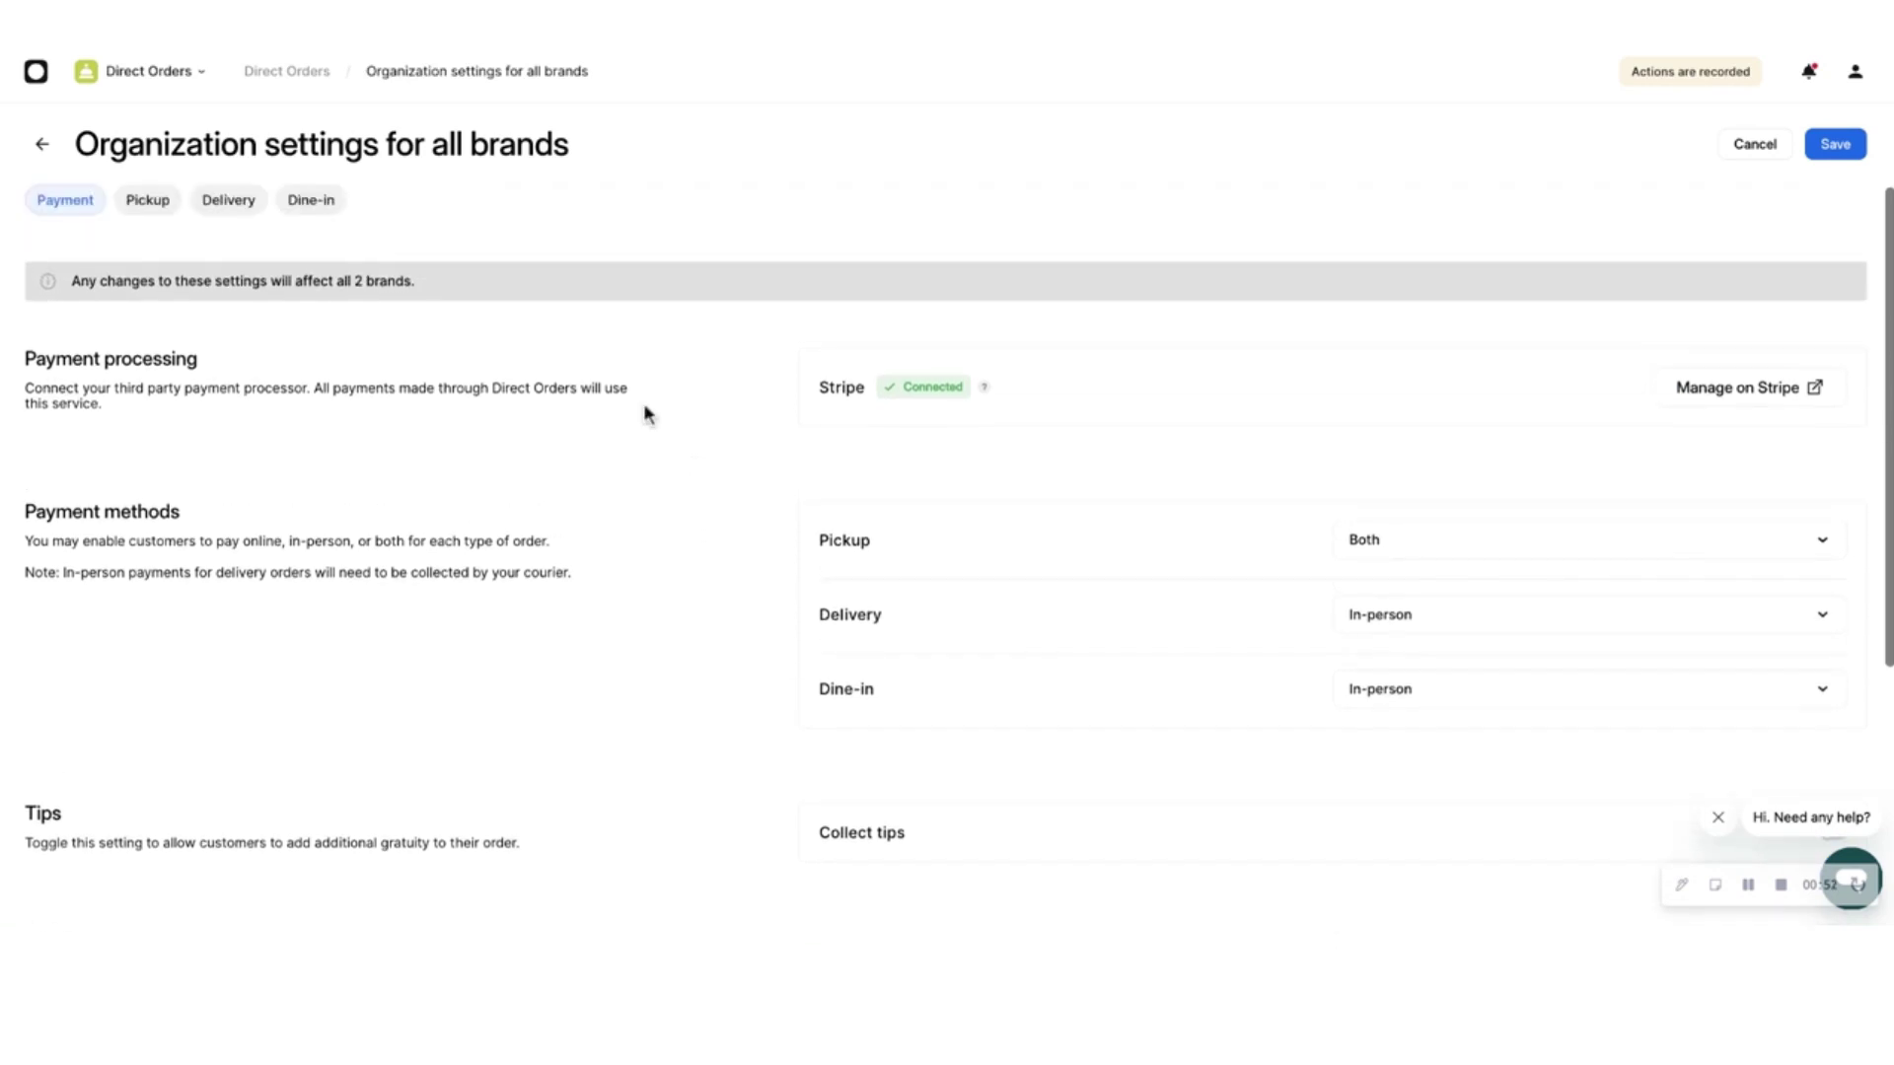
- Toggle pickup orders off and back on in the Pickup settings
click(144, 209)
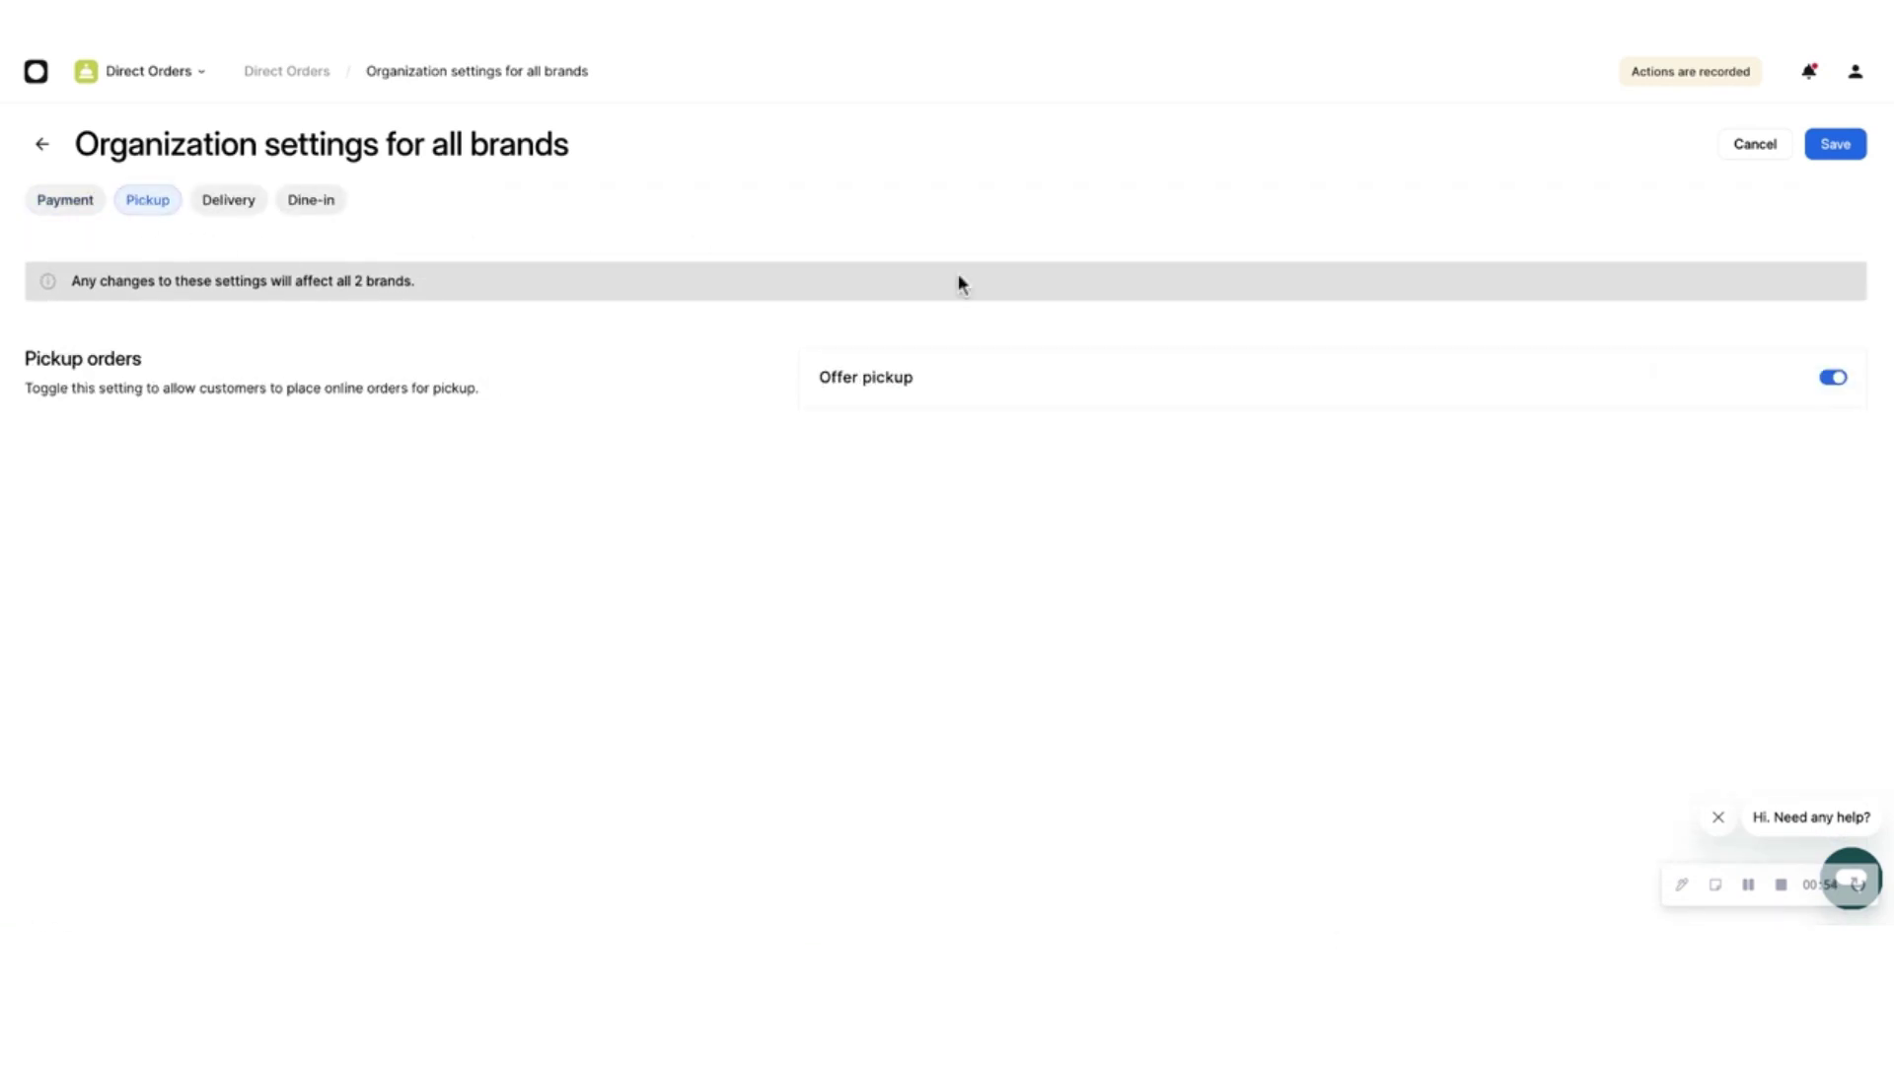
click(1837, 376)
click(1837, 377)
- Toggle delivery off and on, then review its 10–20 min estimate, $10.00 fee and $20.00 minimum
click(241, 206)
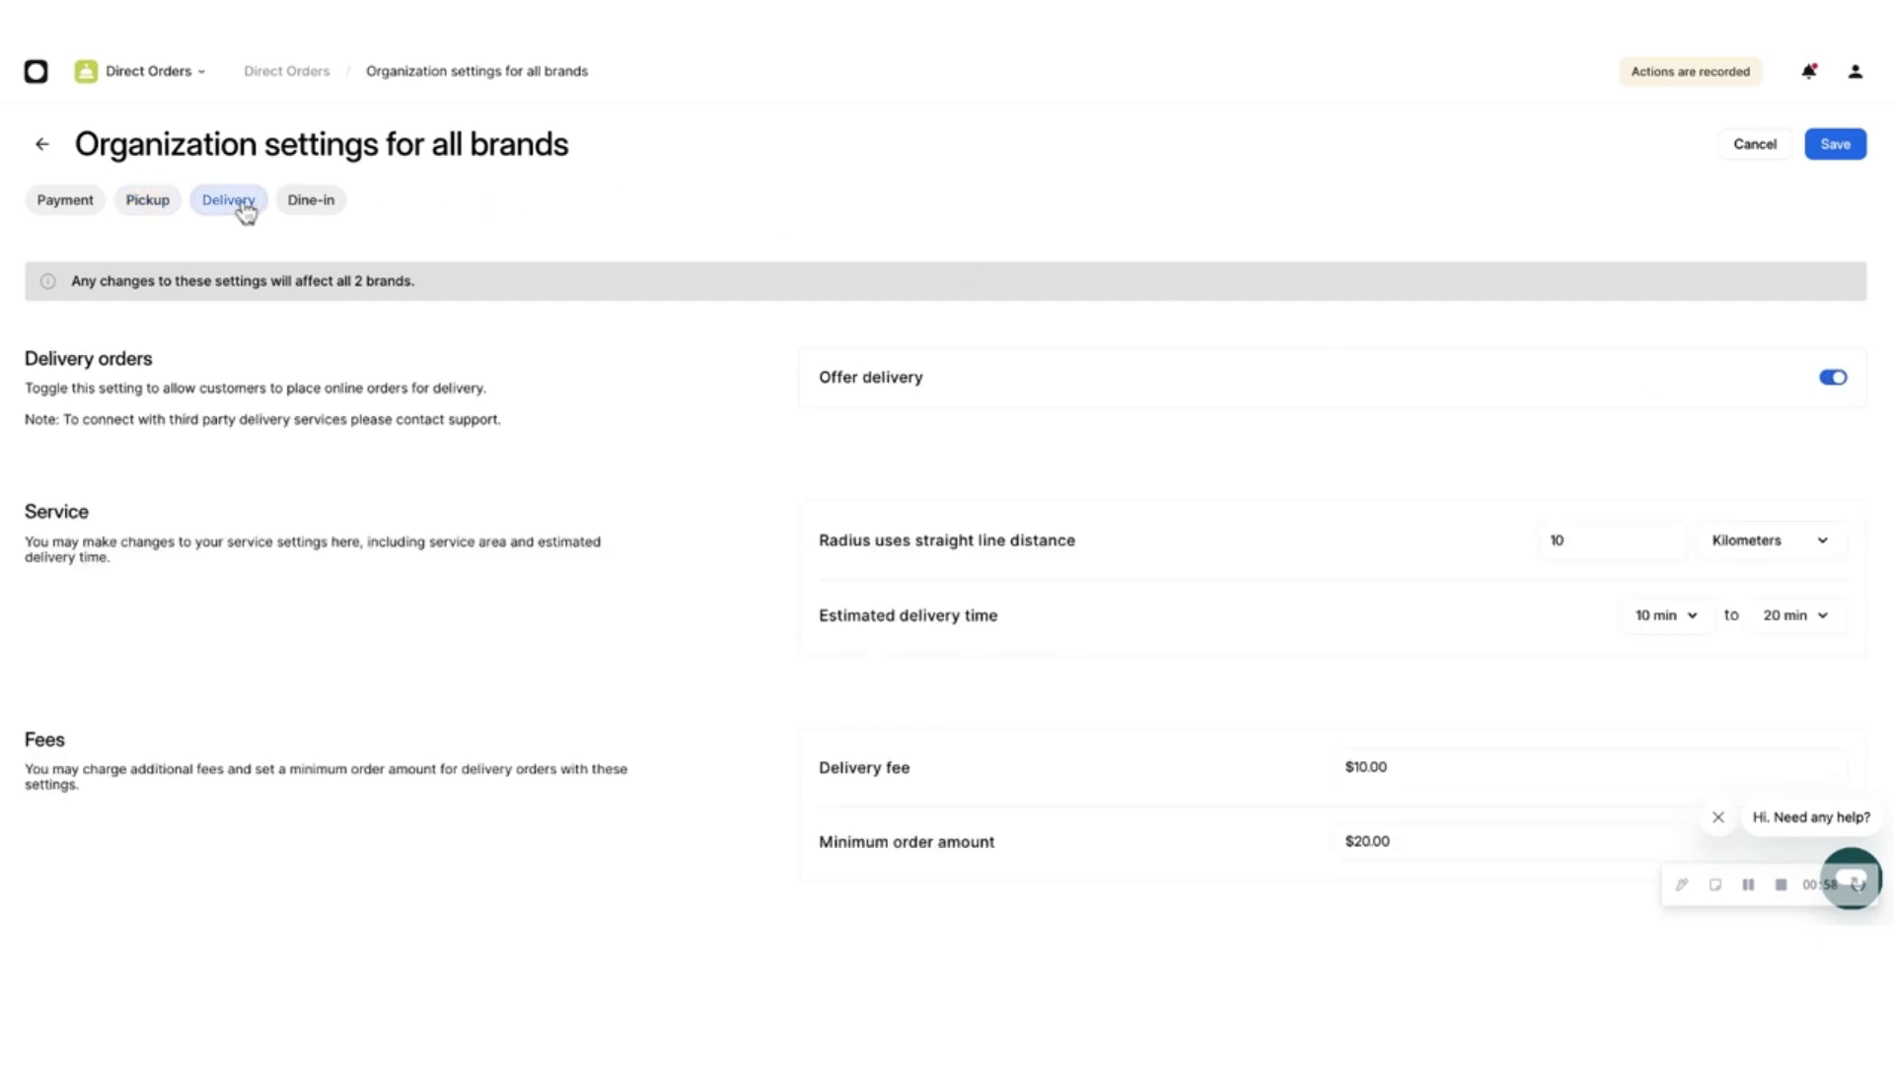
click(1837, 378)
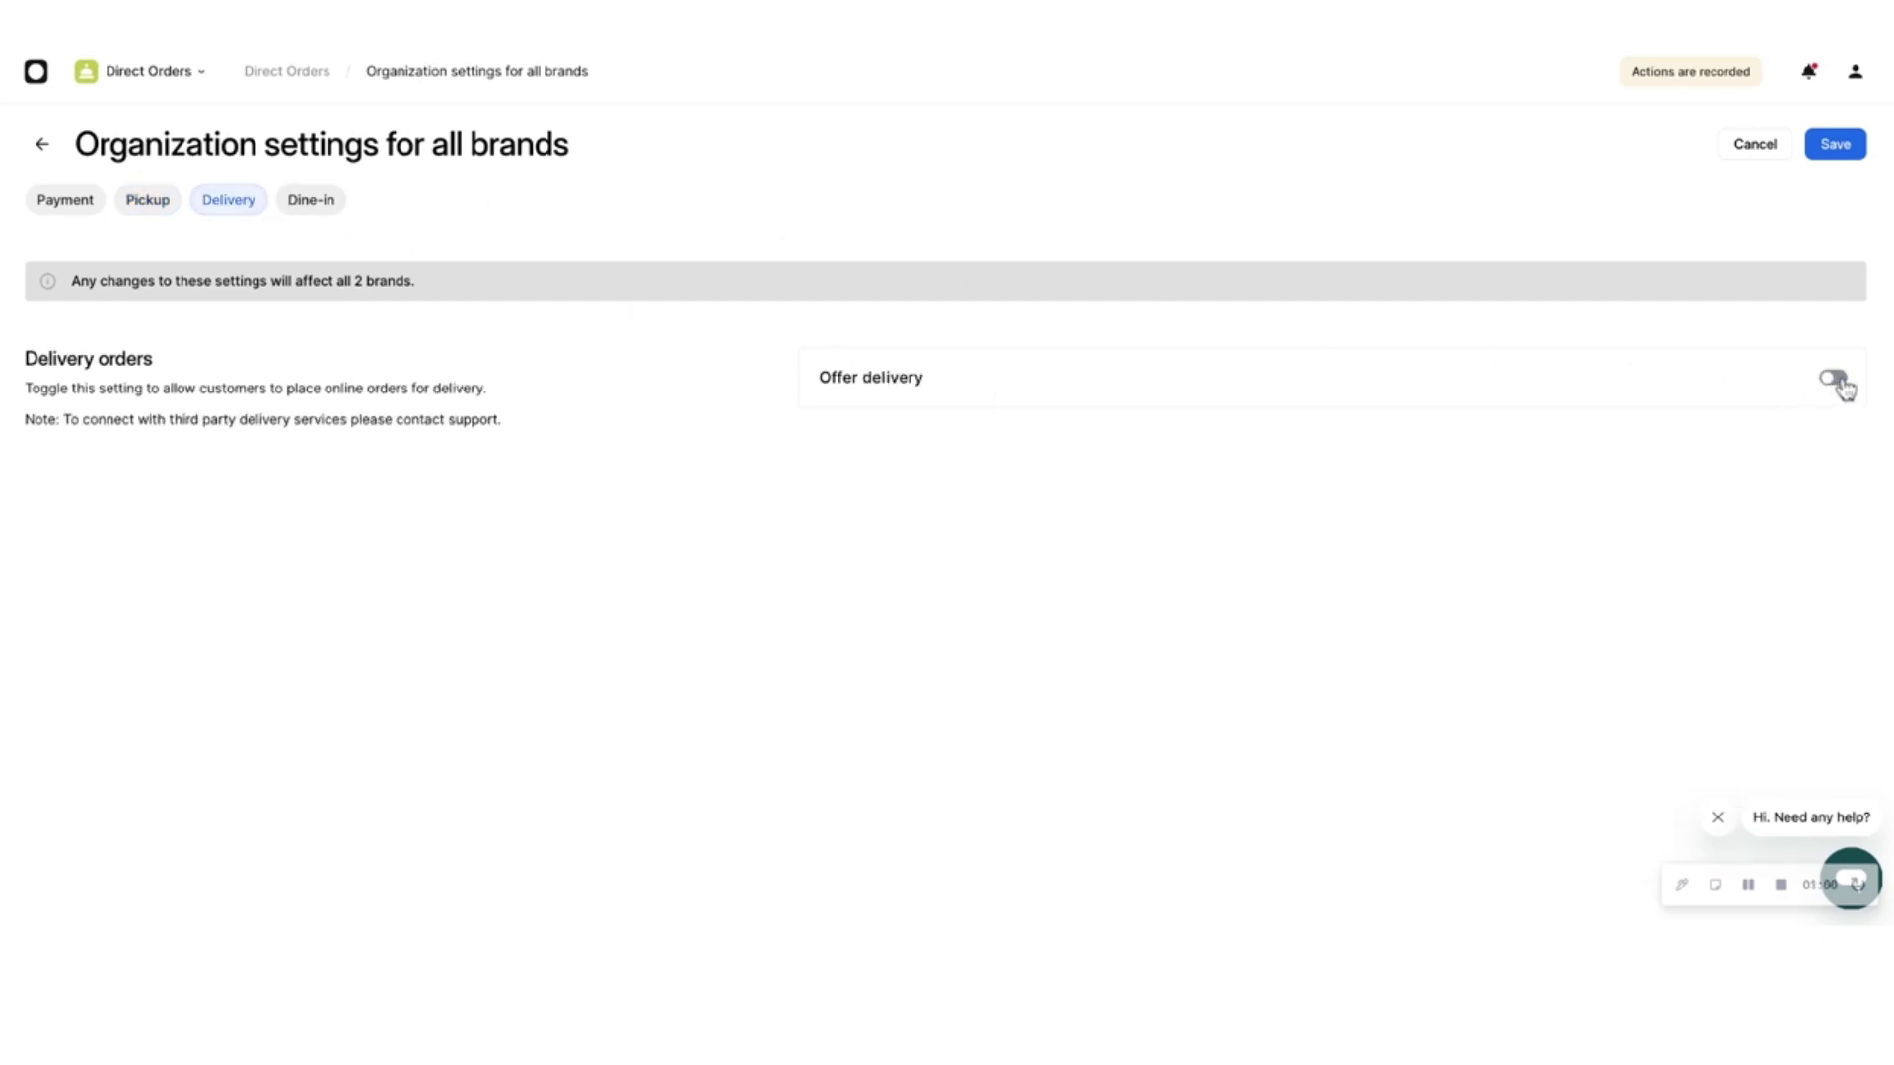
click(1837, 378)
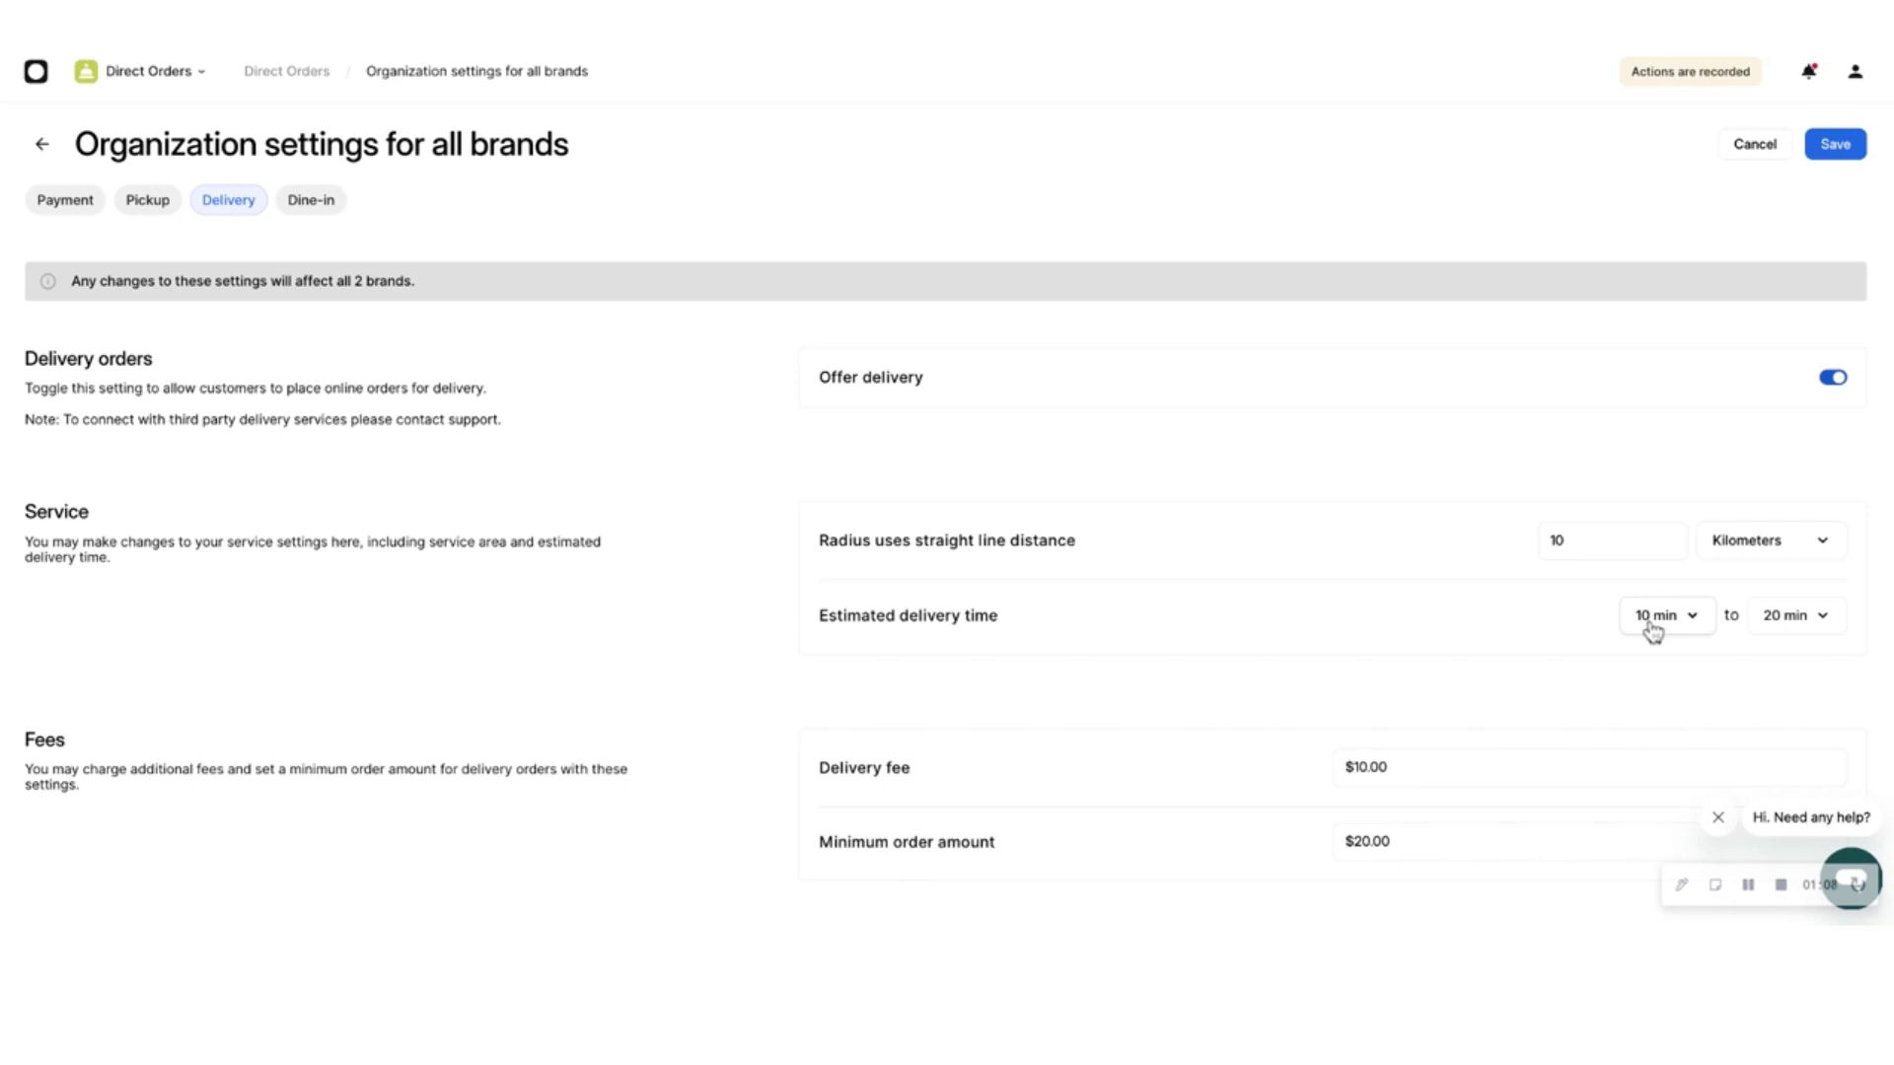
scroll(1654, 631, down, 1)
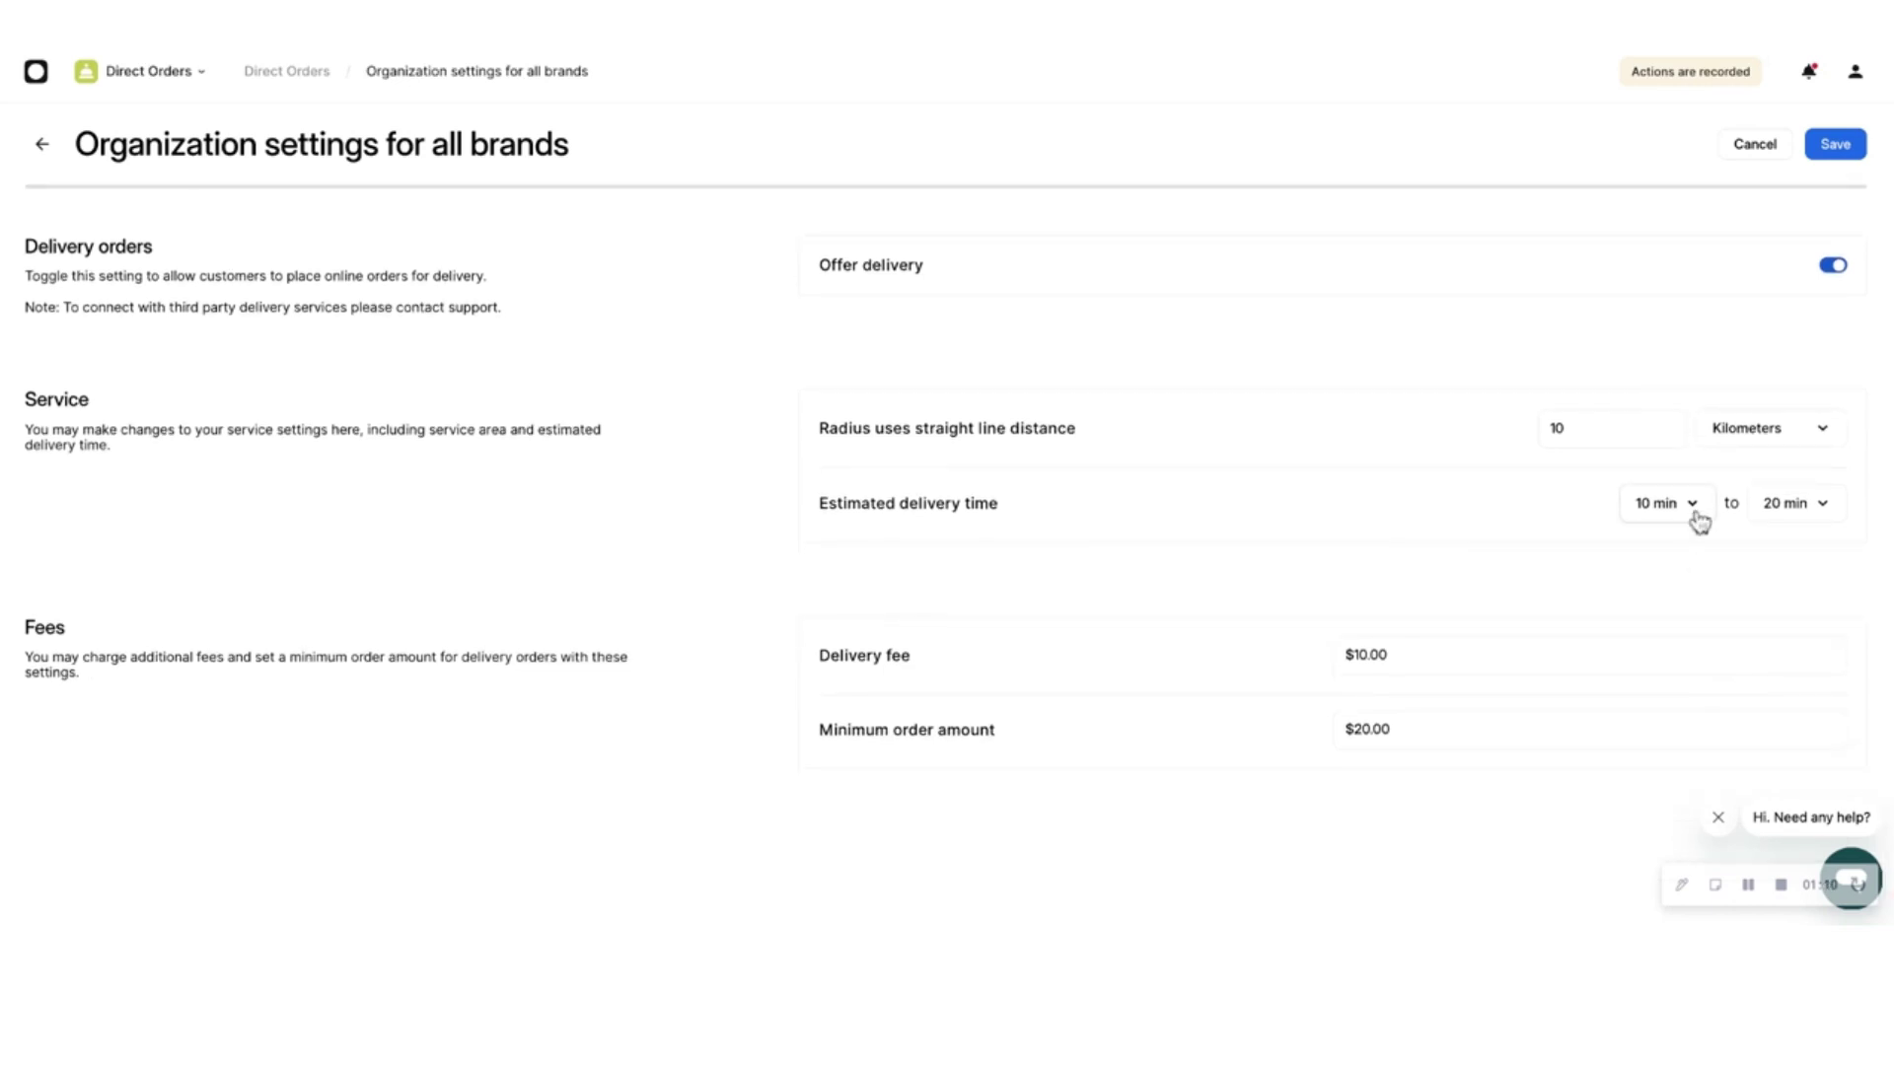
click(1699, 521)
click(1699, 509)
scroll(1494, 726, down, 1)
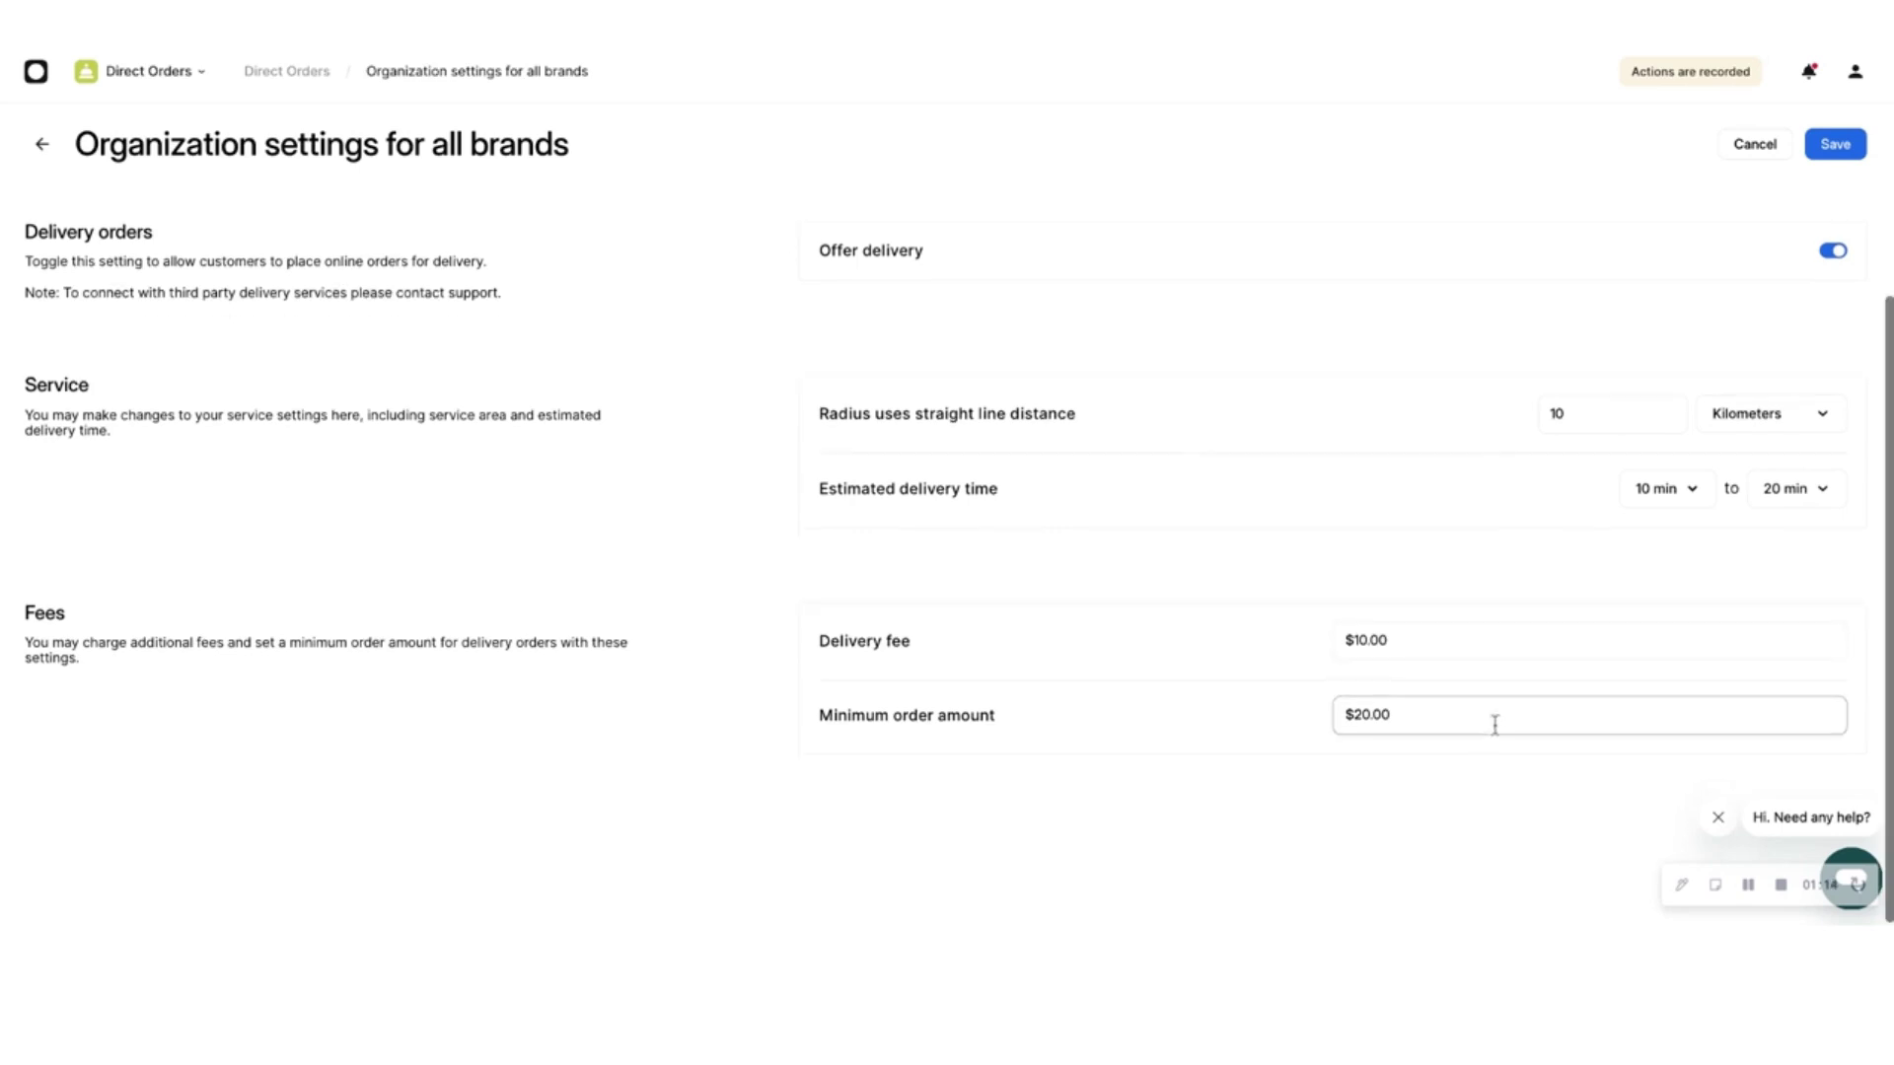
click(1495, 725)
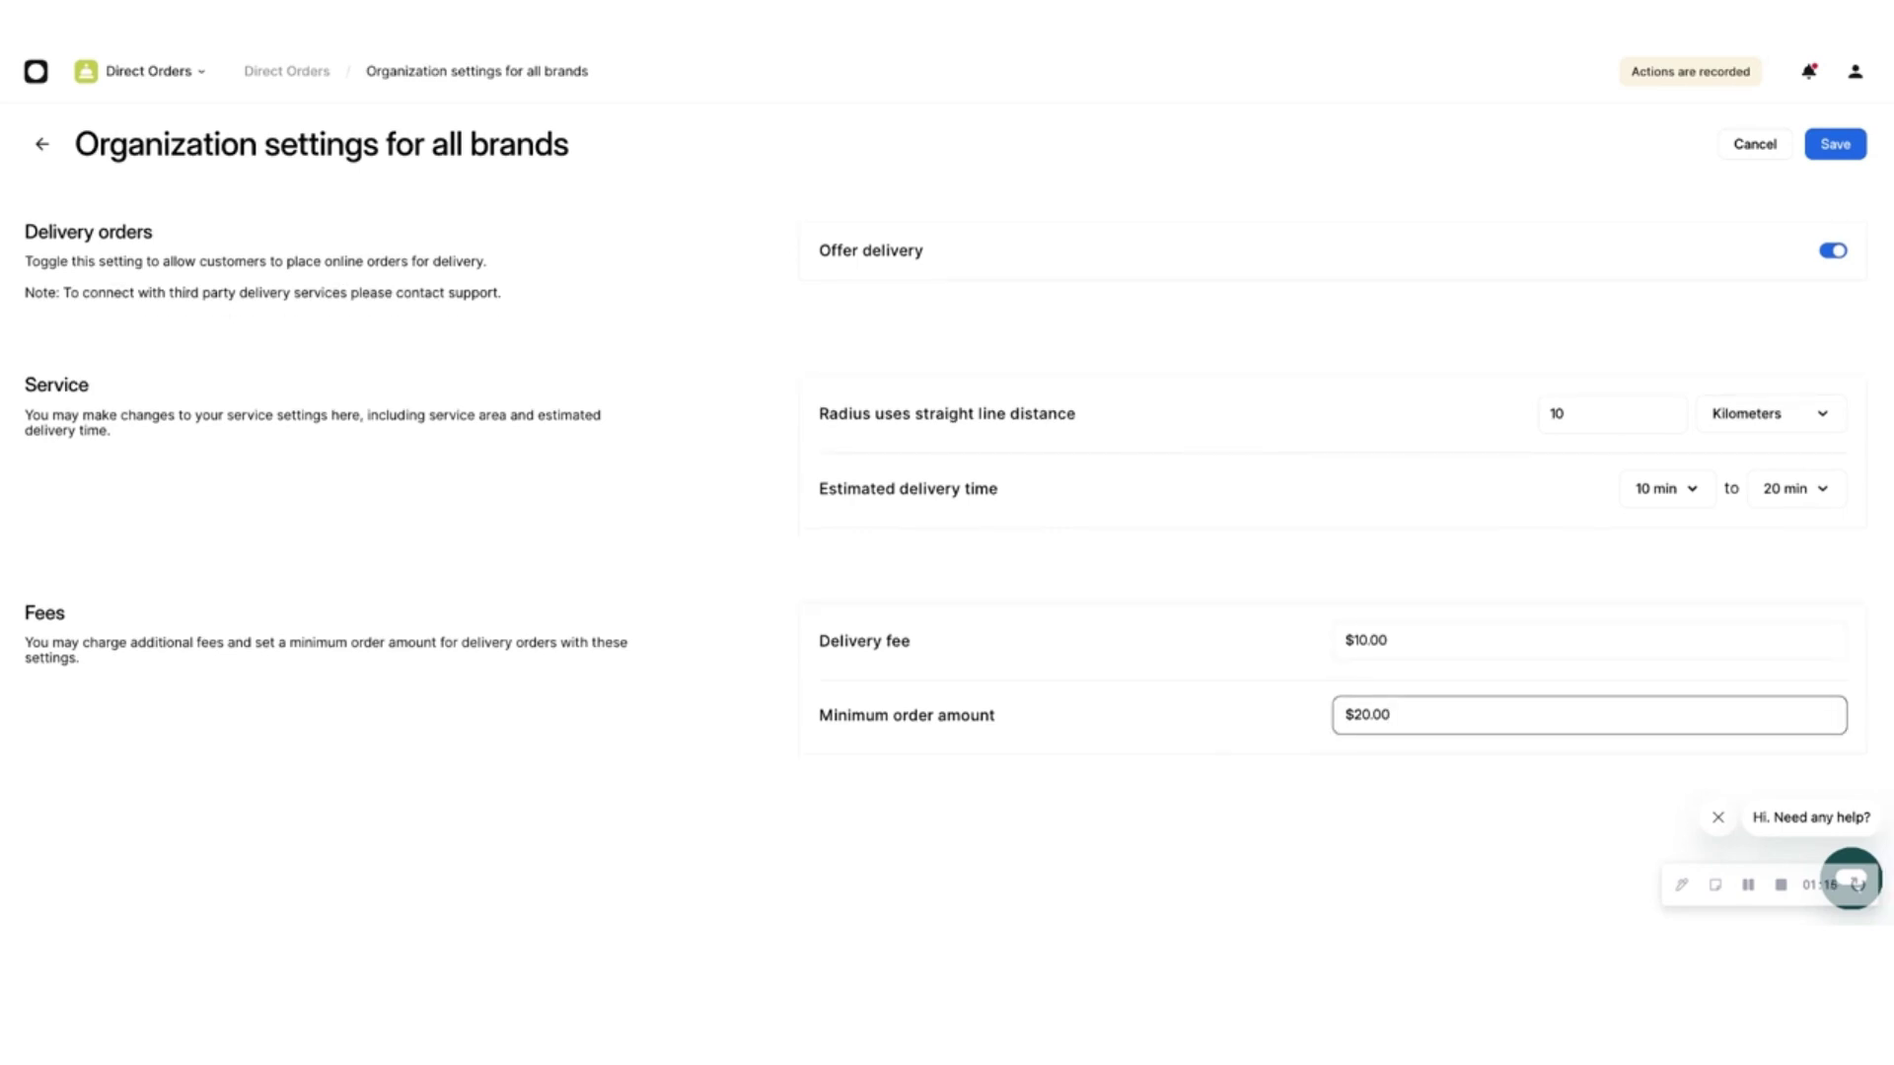
scroll(1500, 864, up, 3)
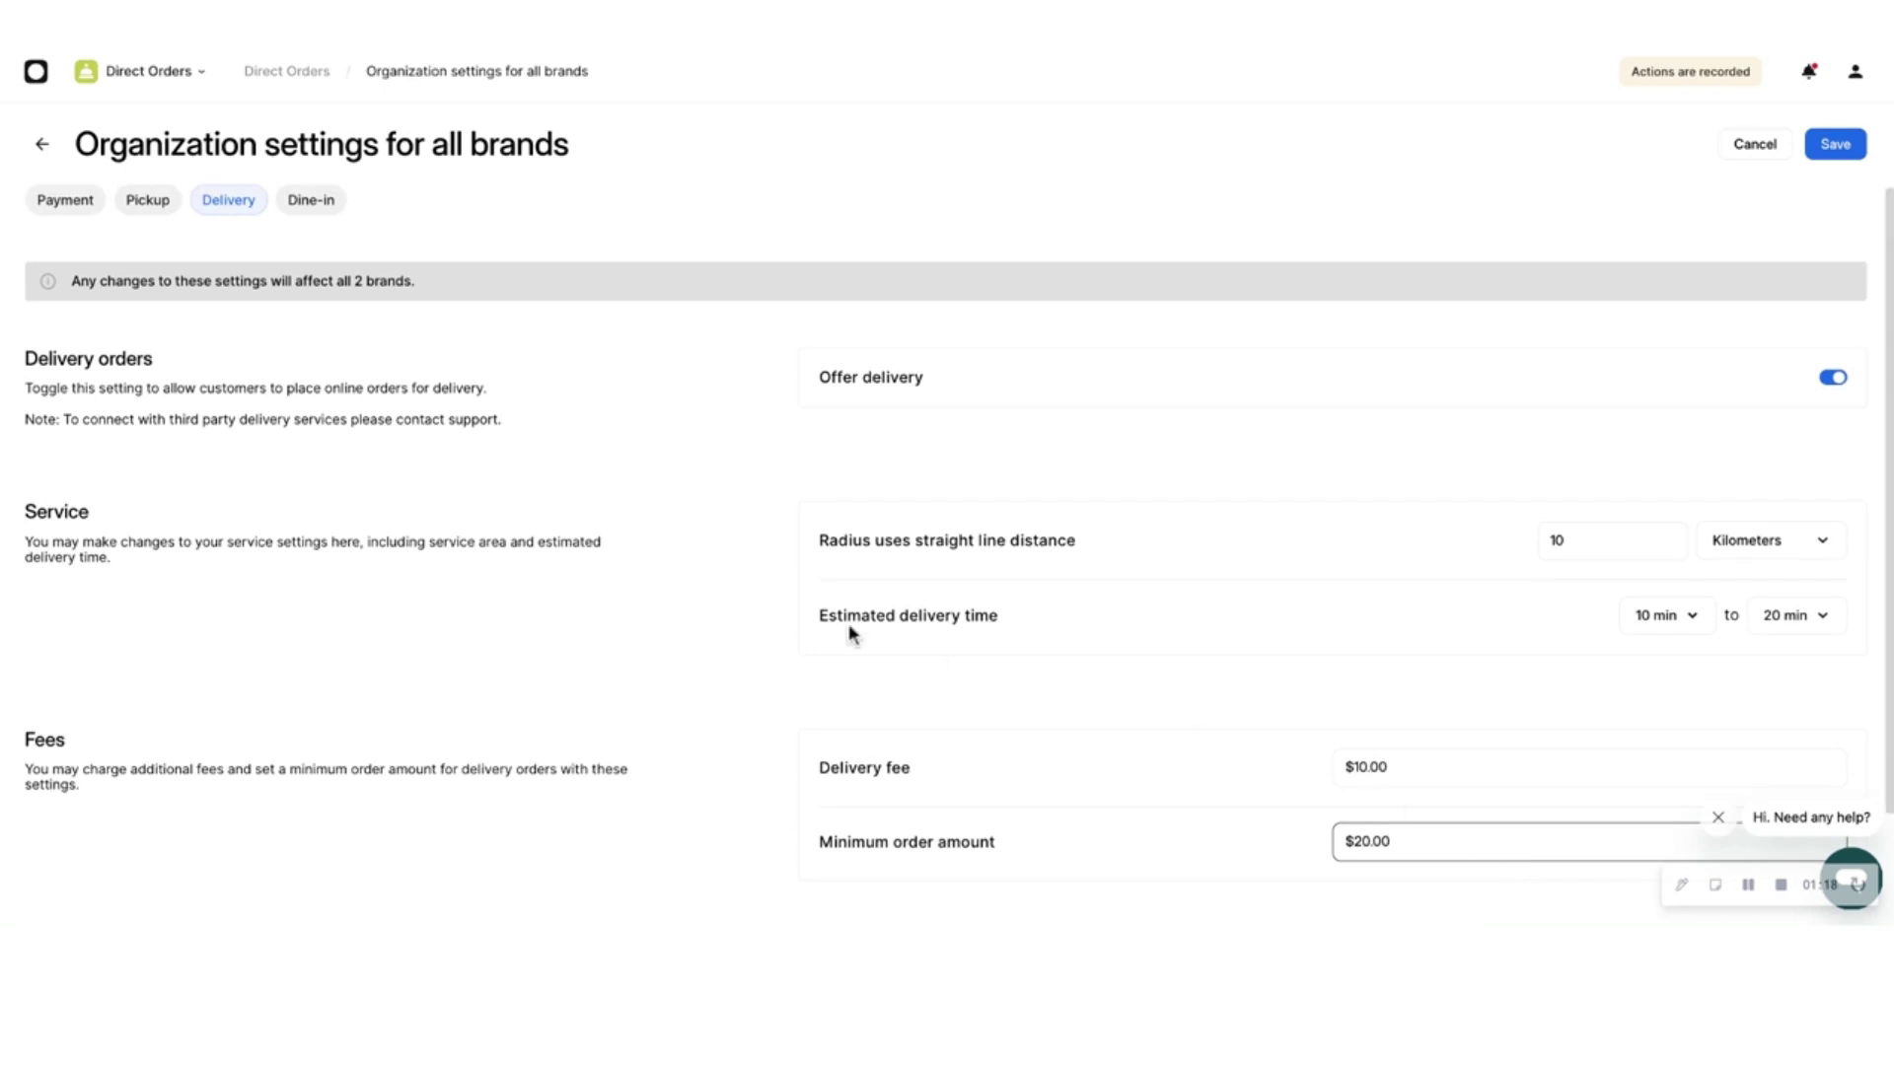
- Switch off open tabs for dine-in, keeping dine-in and table number collection on, and save
click(311, 202)
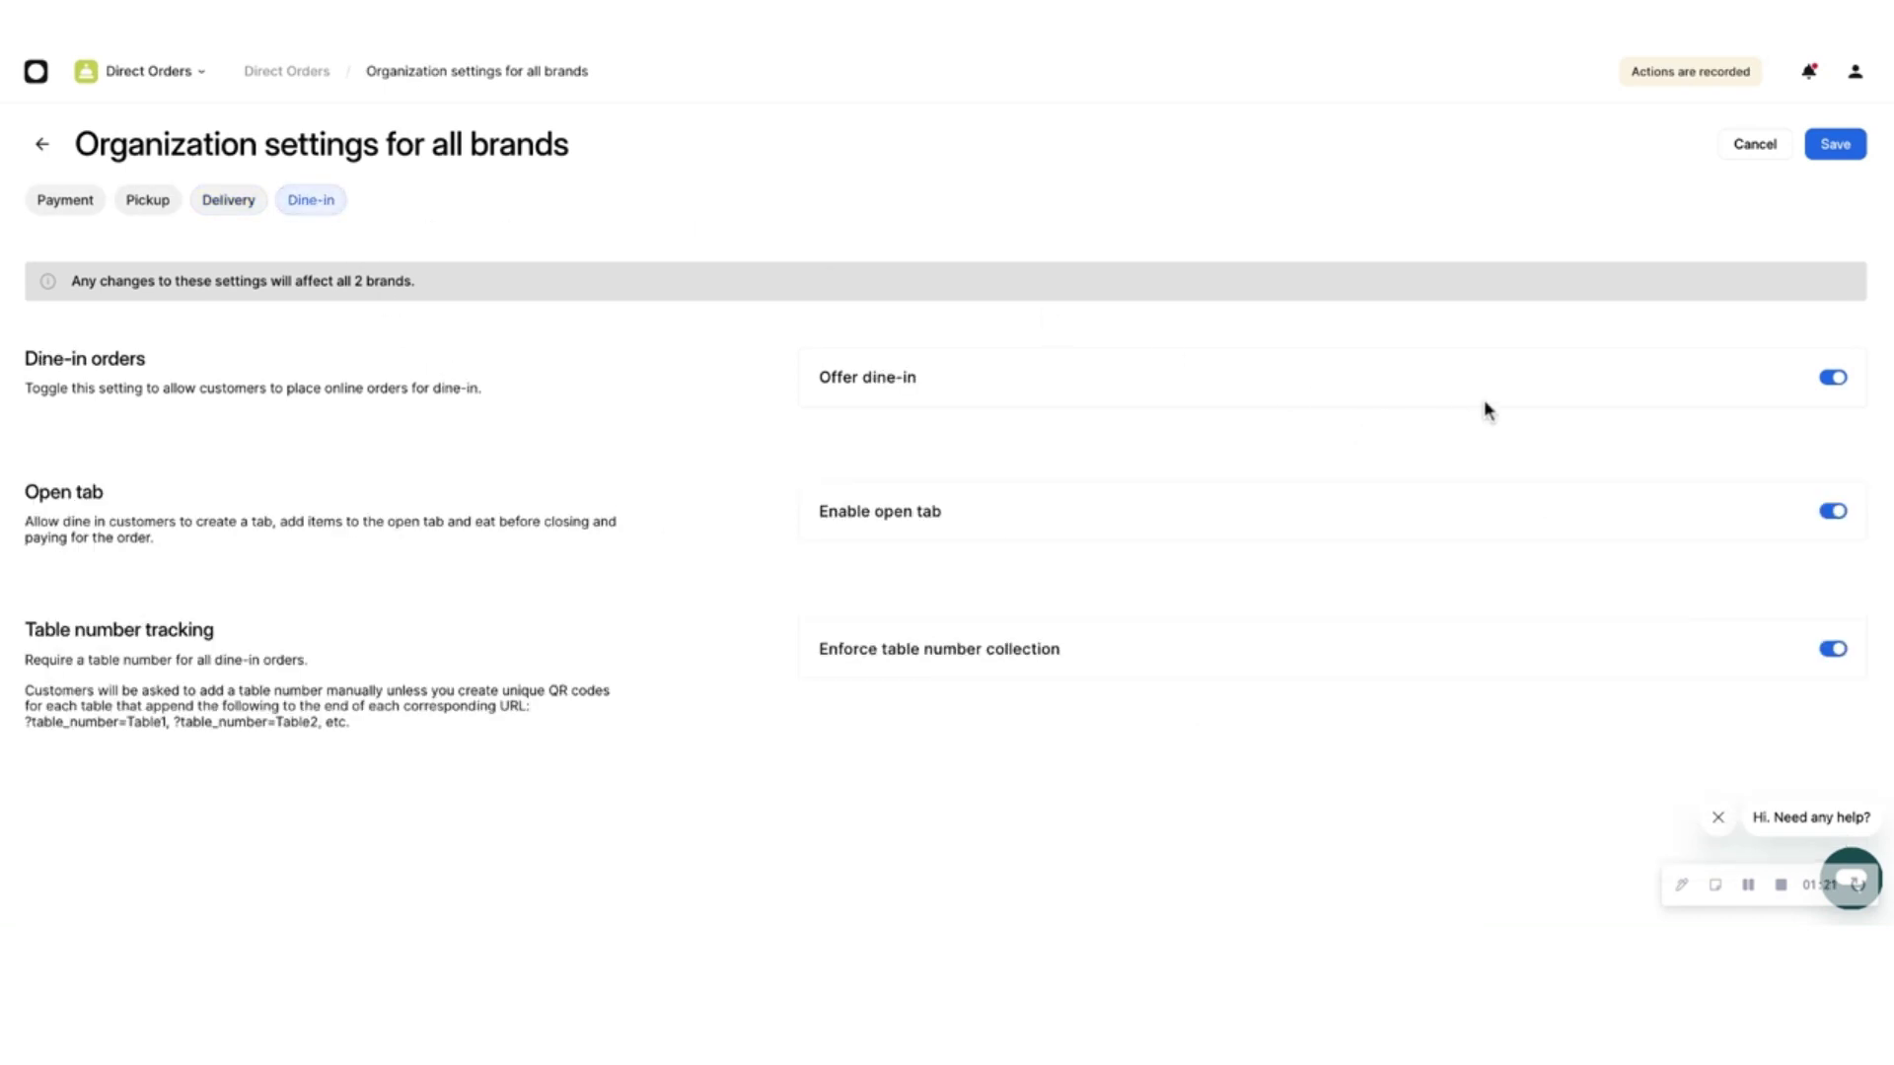
click(1837, 383)
click(1837, 383)
click(1837, 513)
click(1841, 653)
click(1840, 659)
scroll(1499, 622, down, 1)
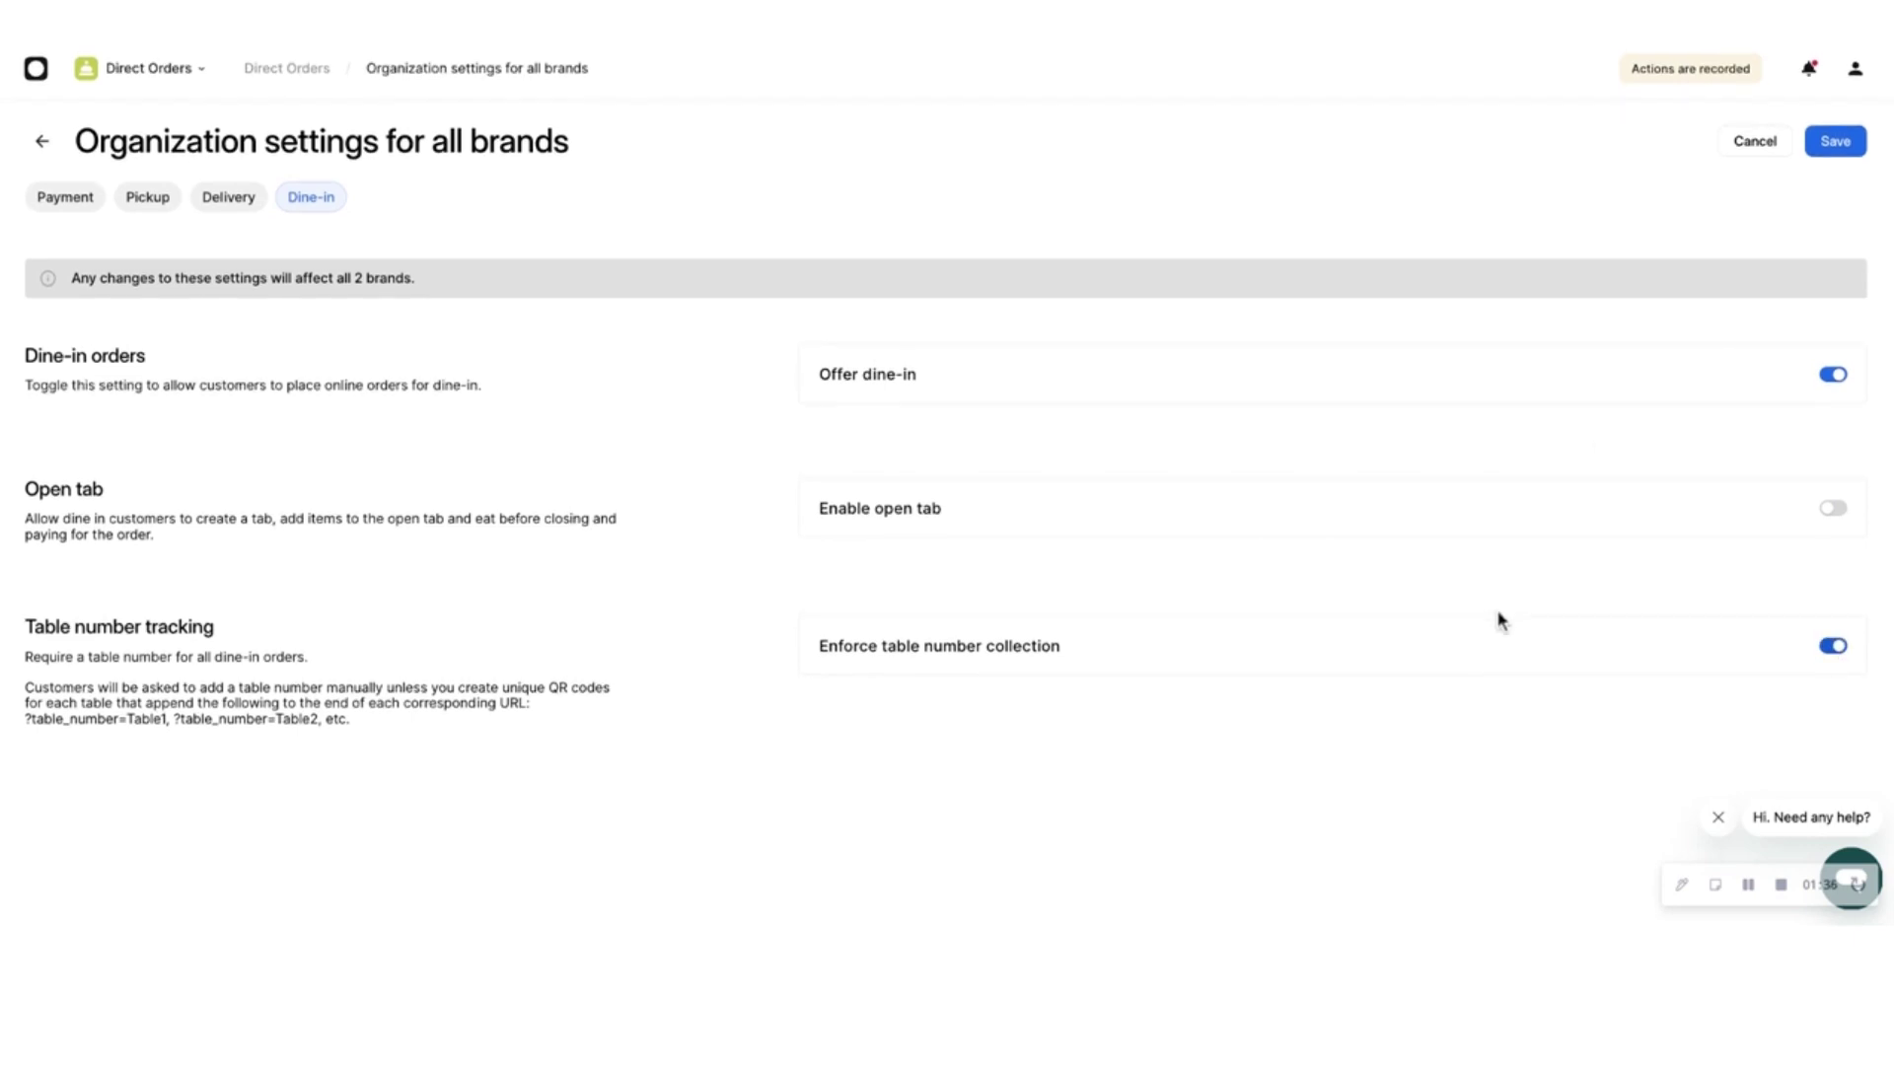
click(1839, 153)
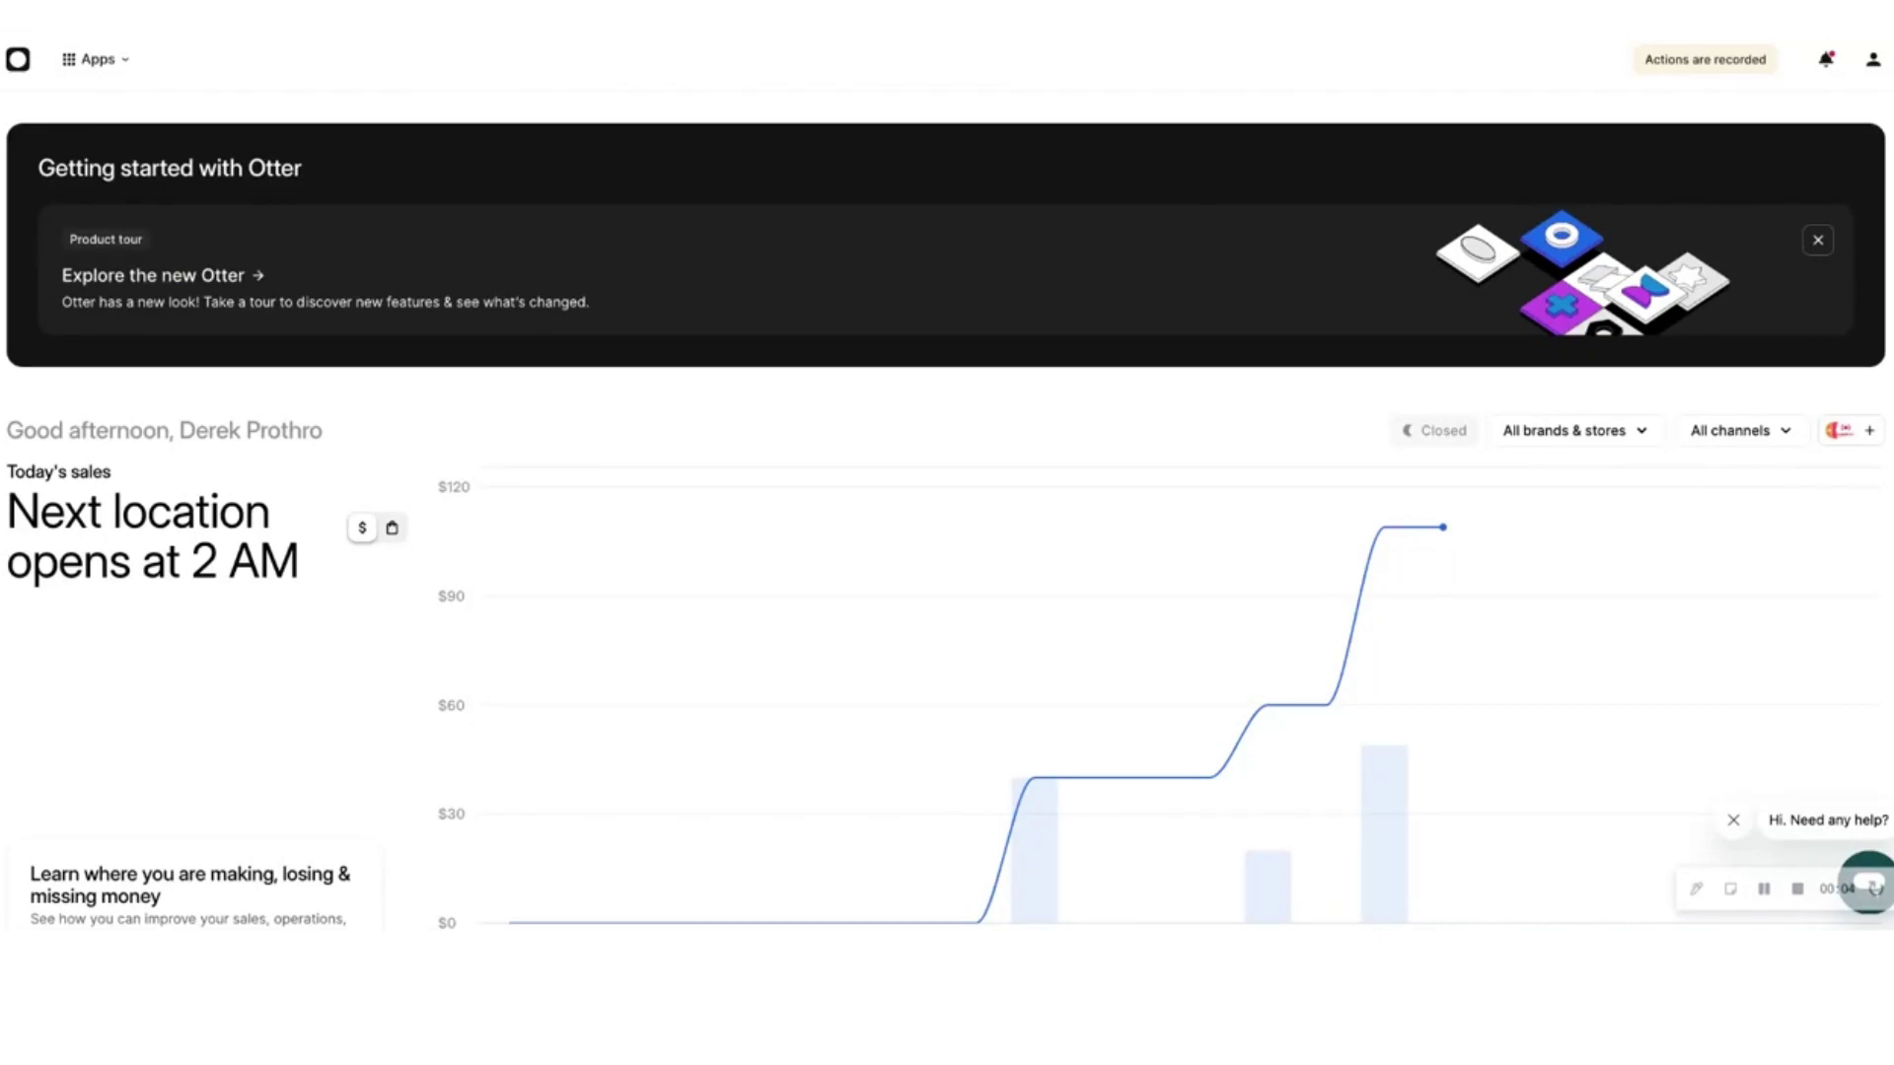
click(120, 65)
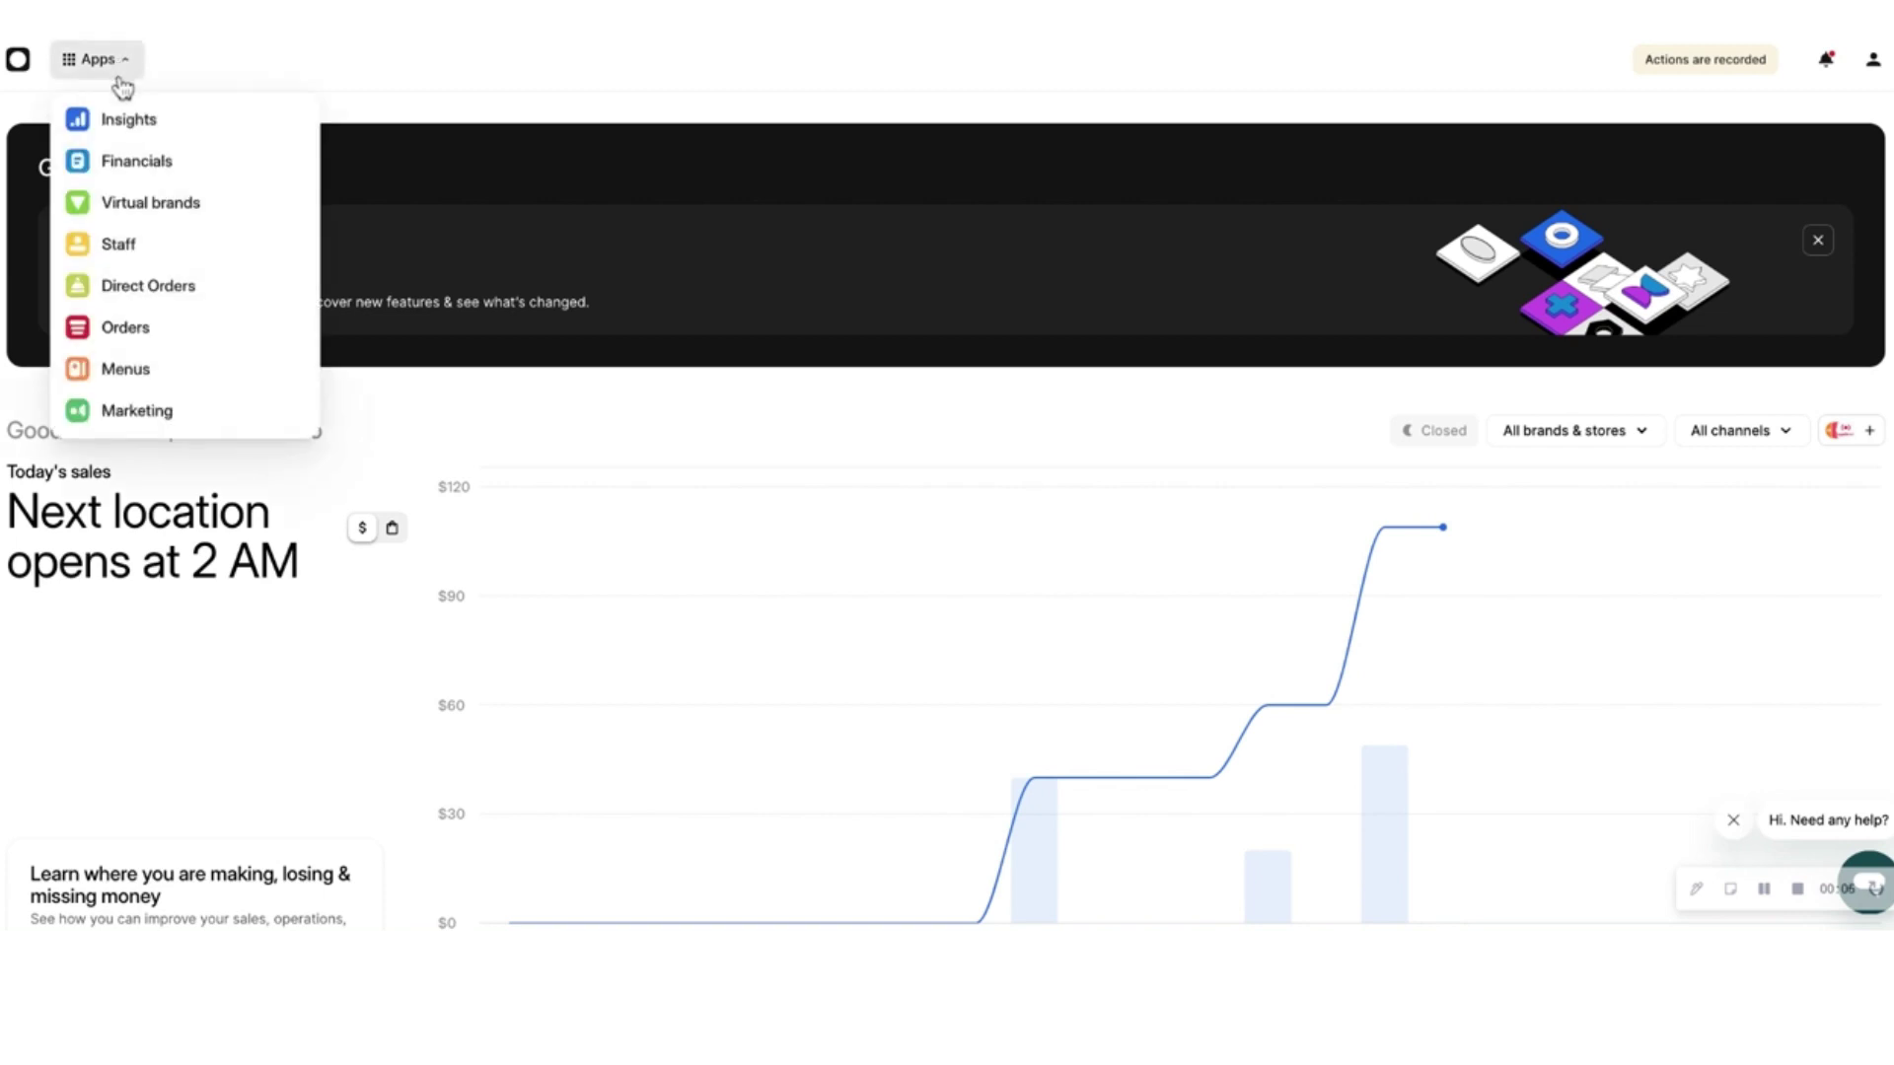
click(135, 287)
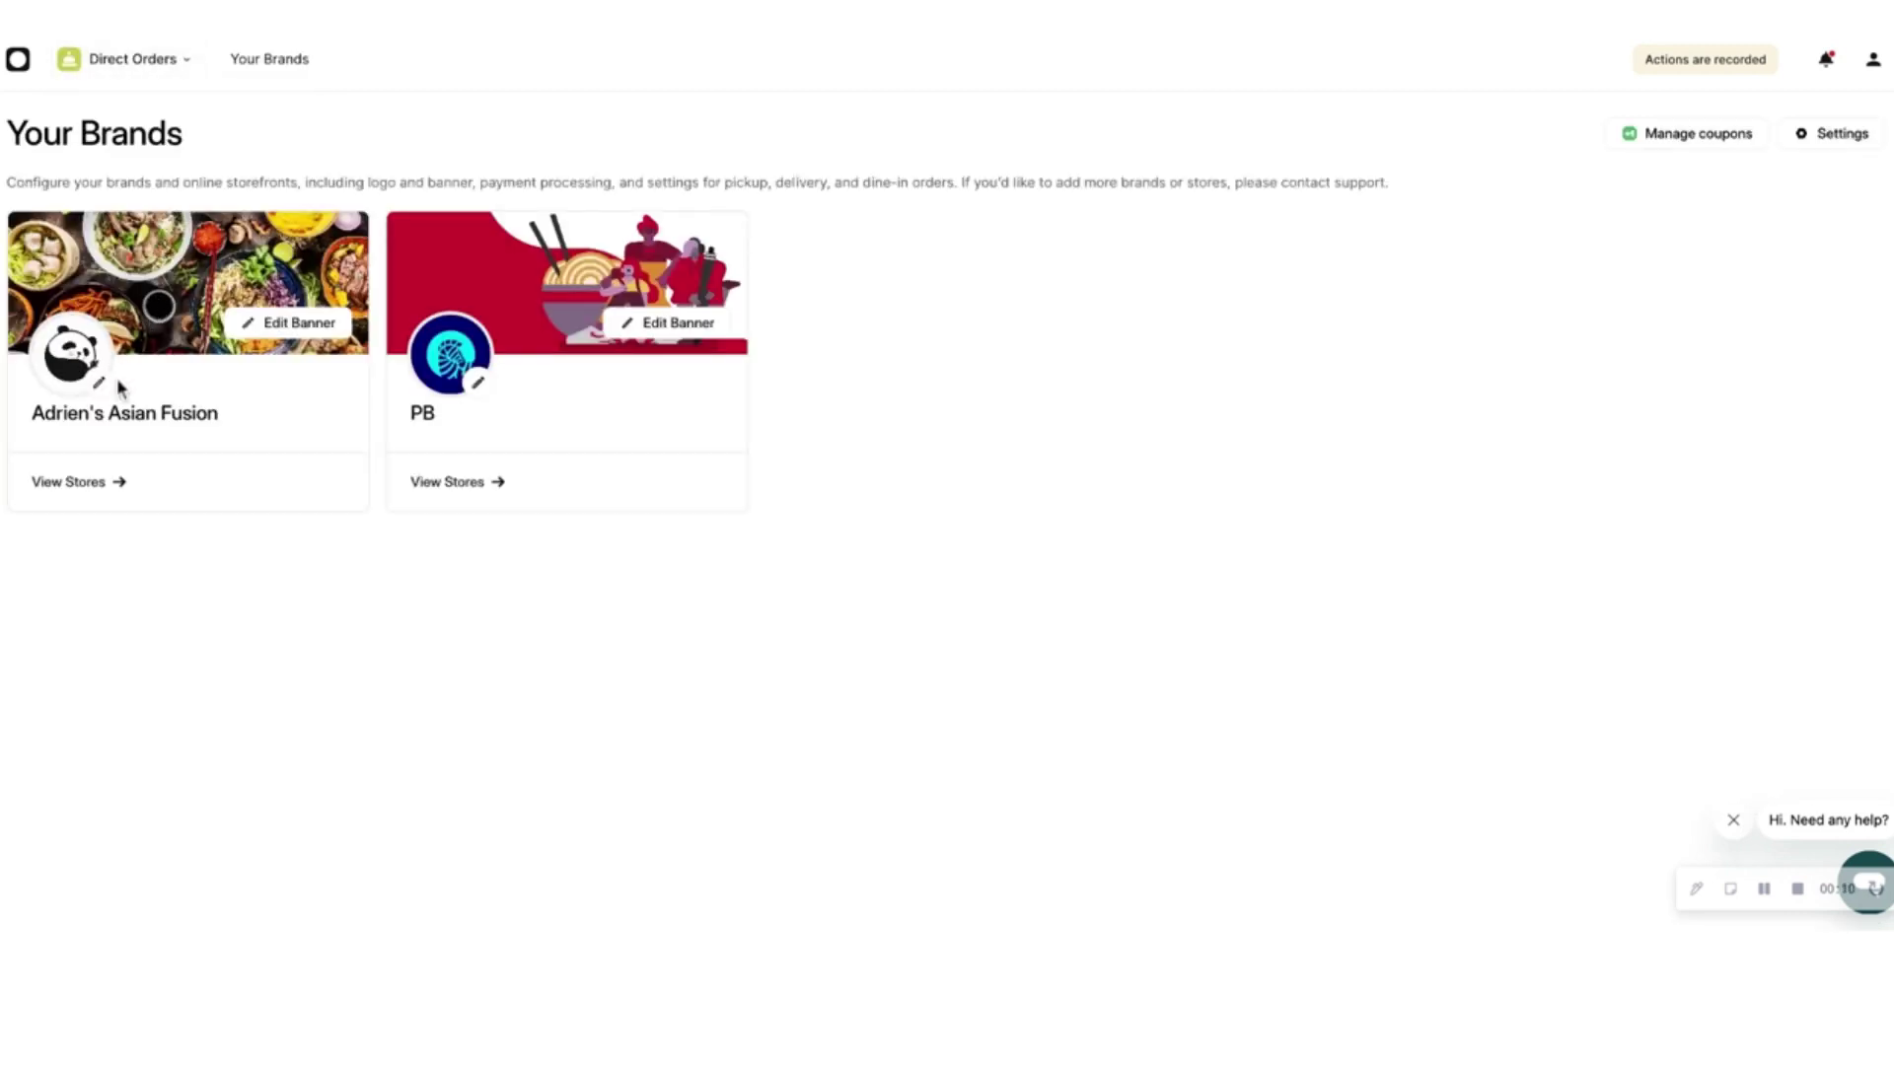
click(286, 325)
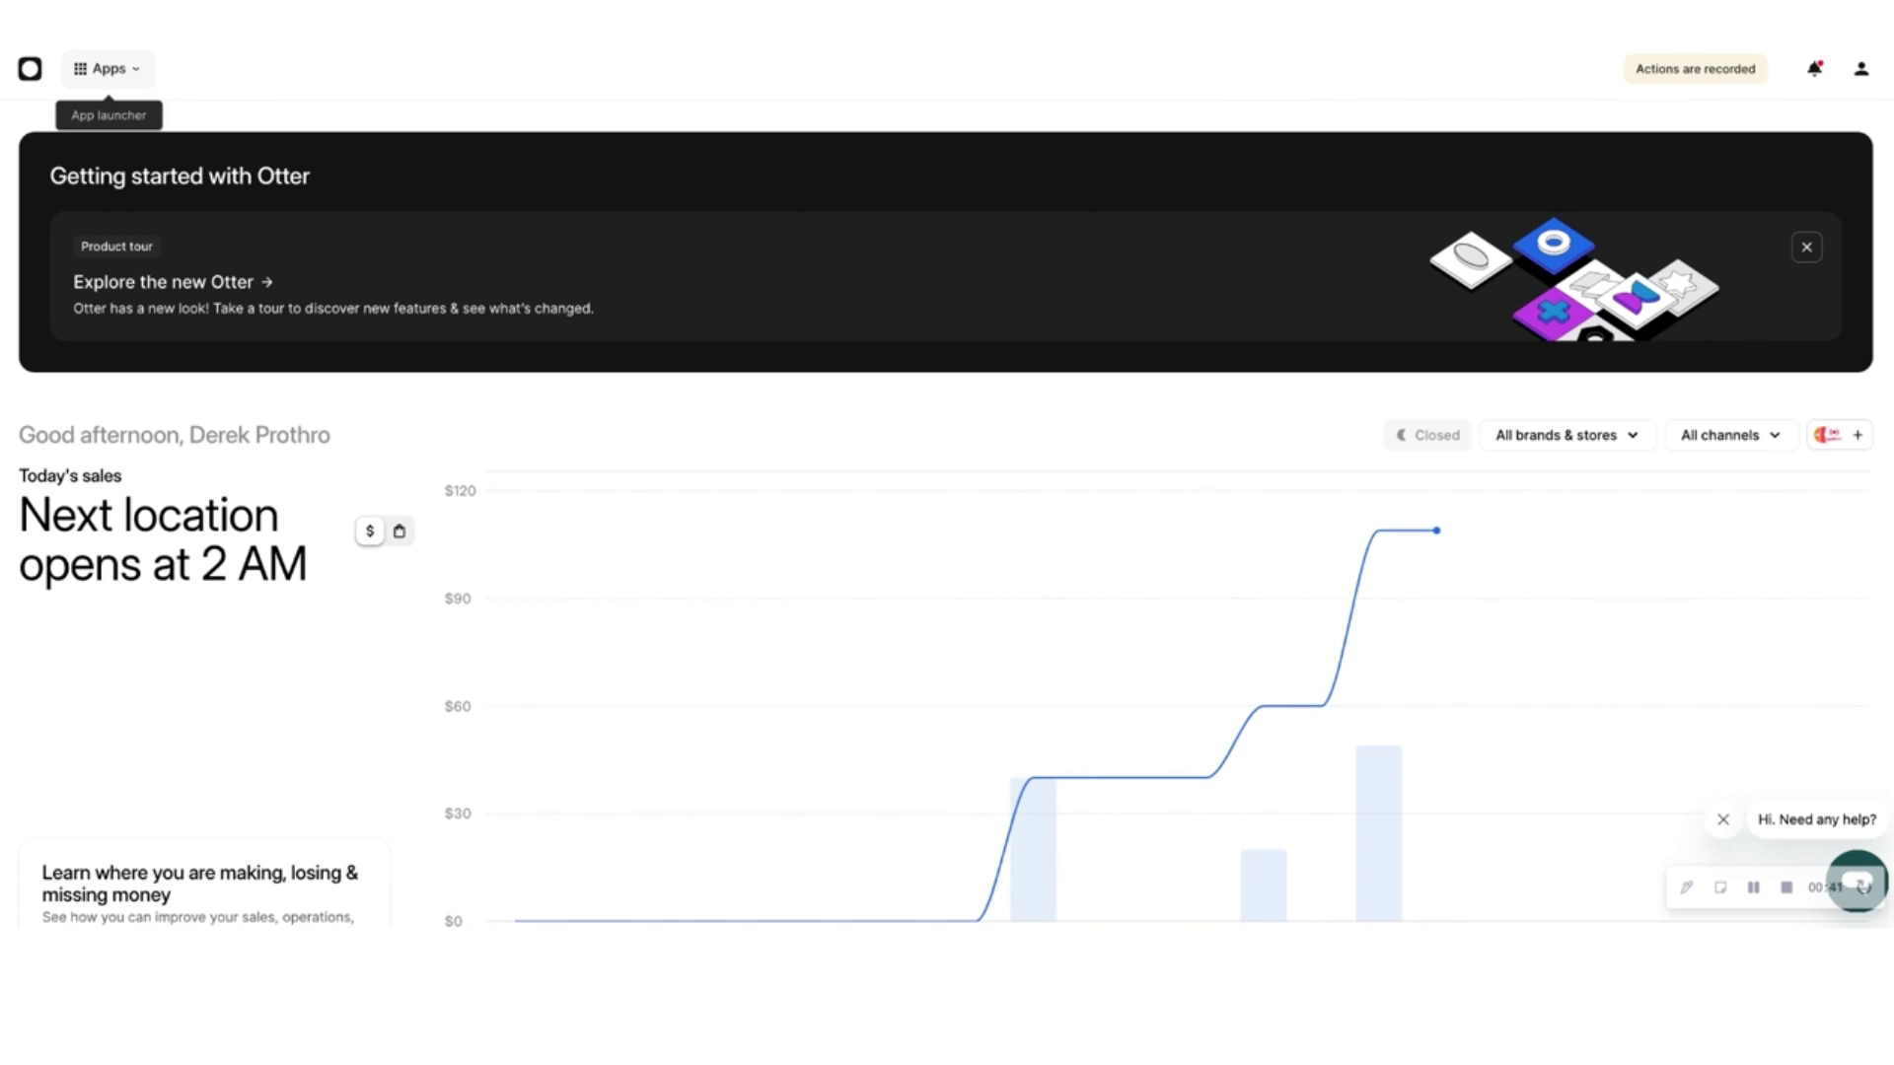
- Open the Portland store's settings under Adrien's Asian Fusion in Direct Orders
click(103, 69)
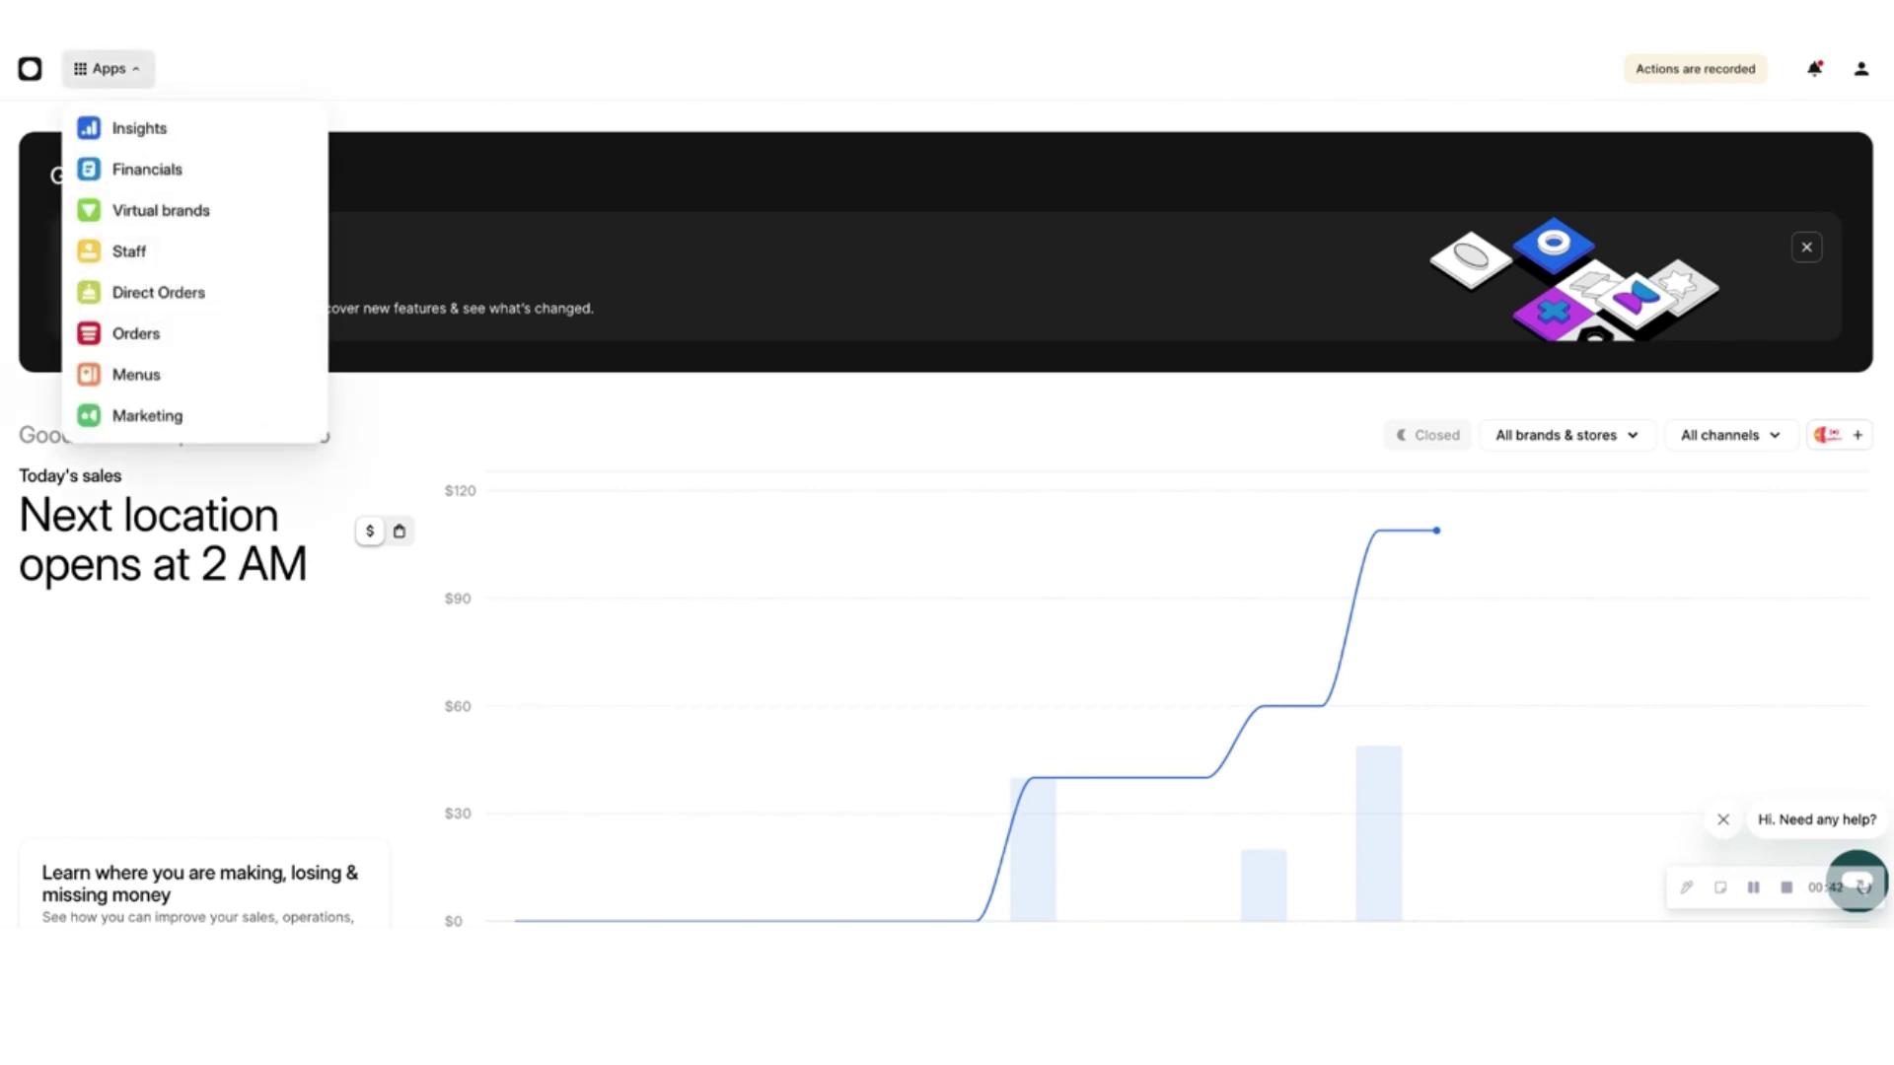
click(158, 296)
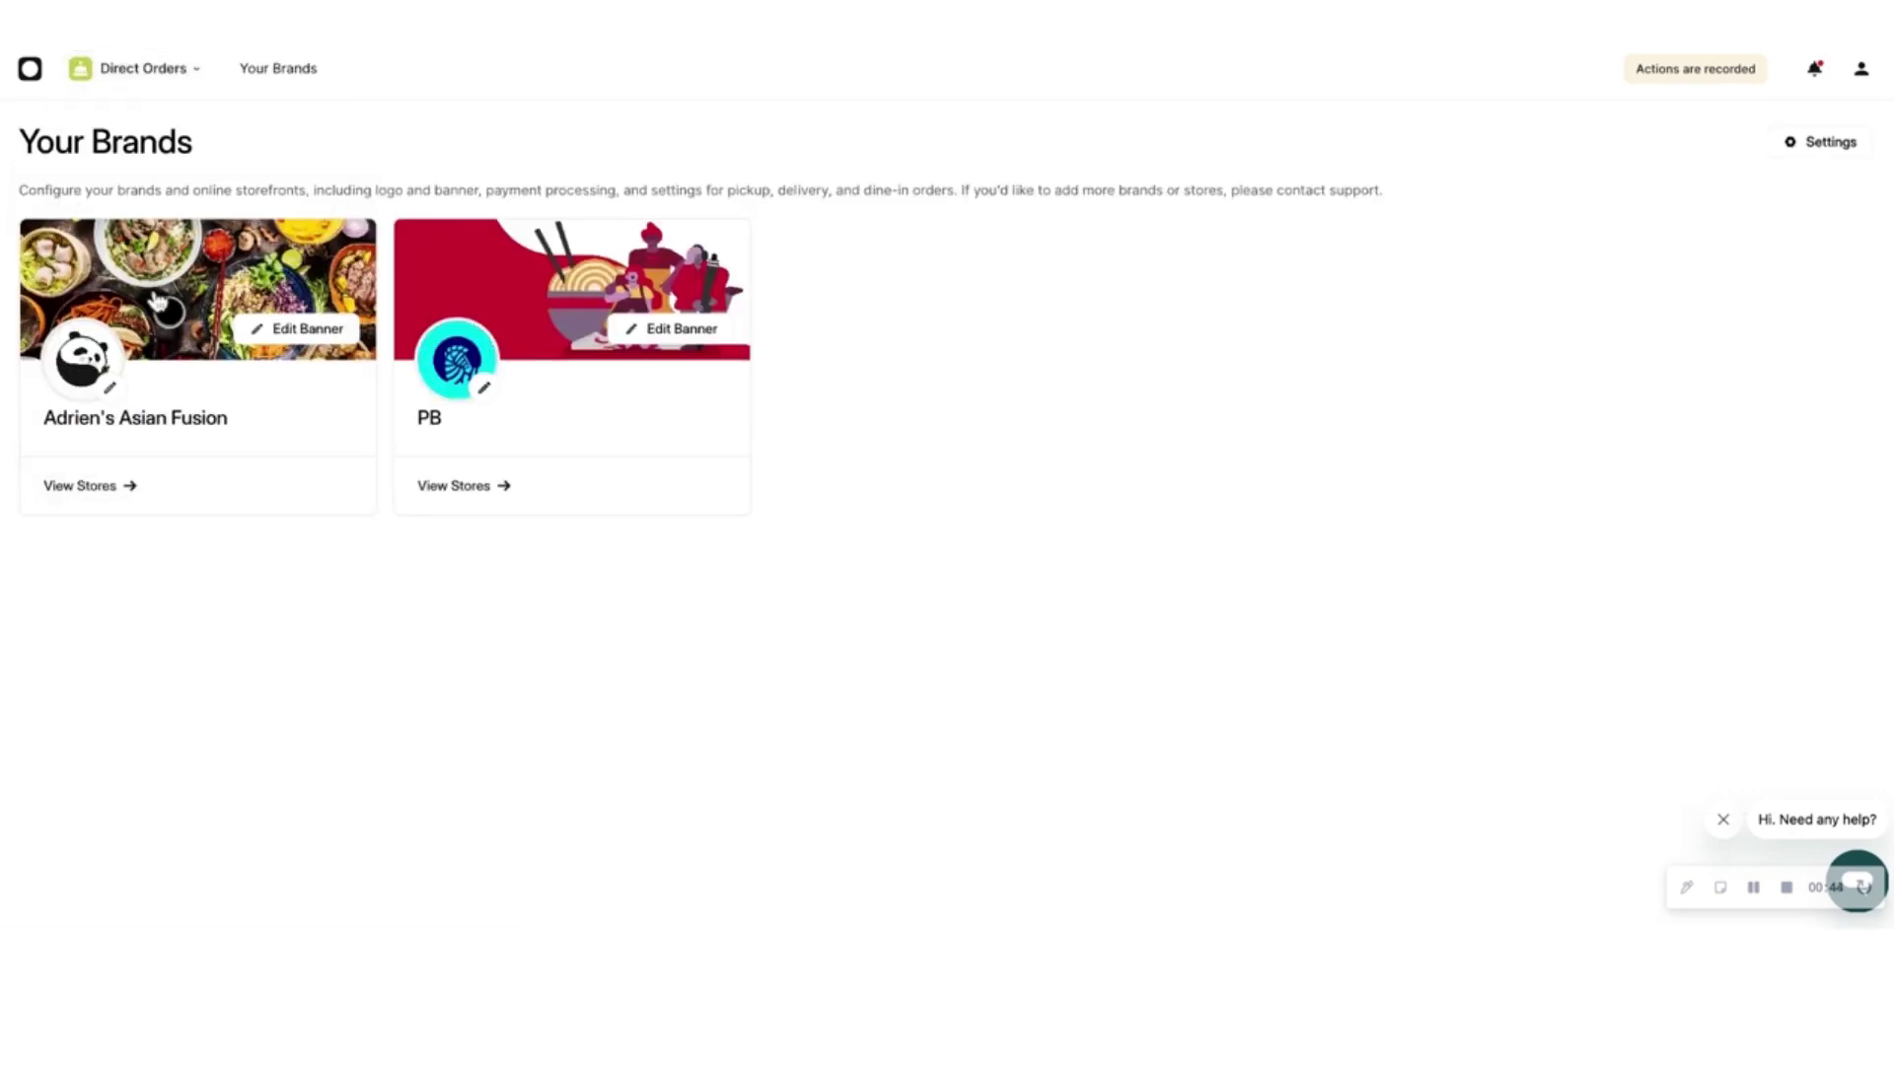
click(79, 488)
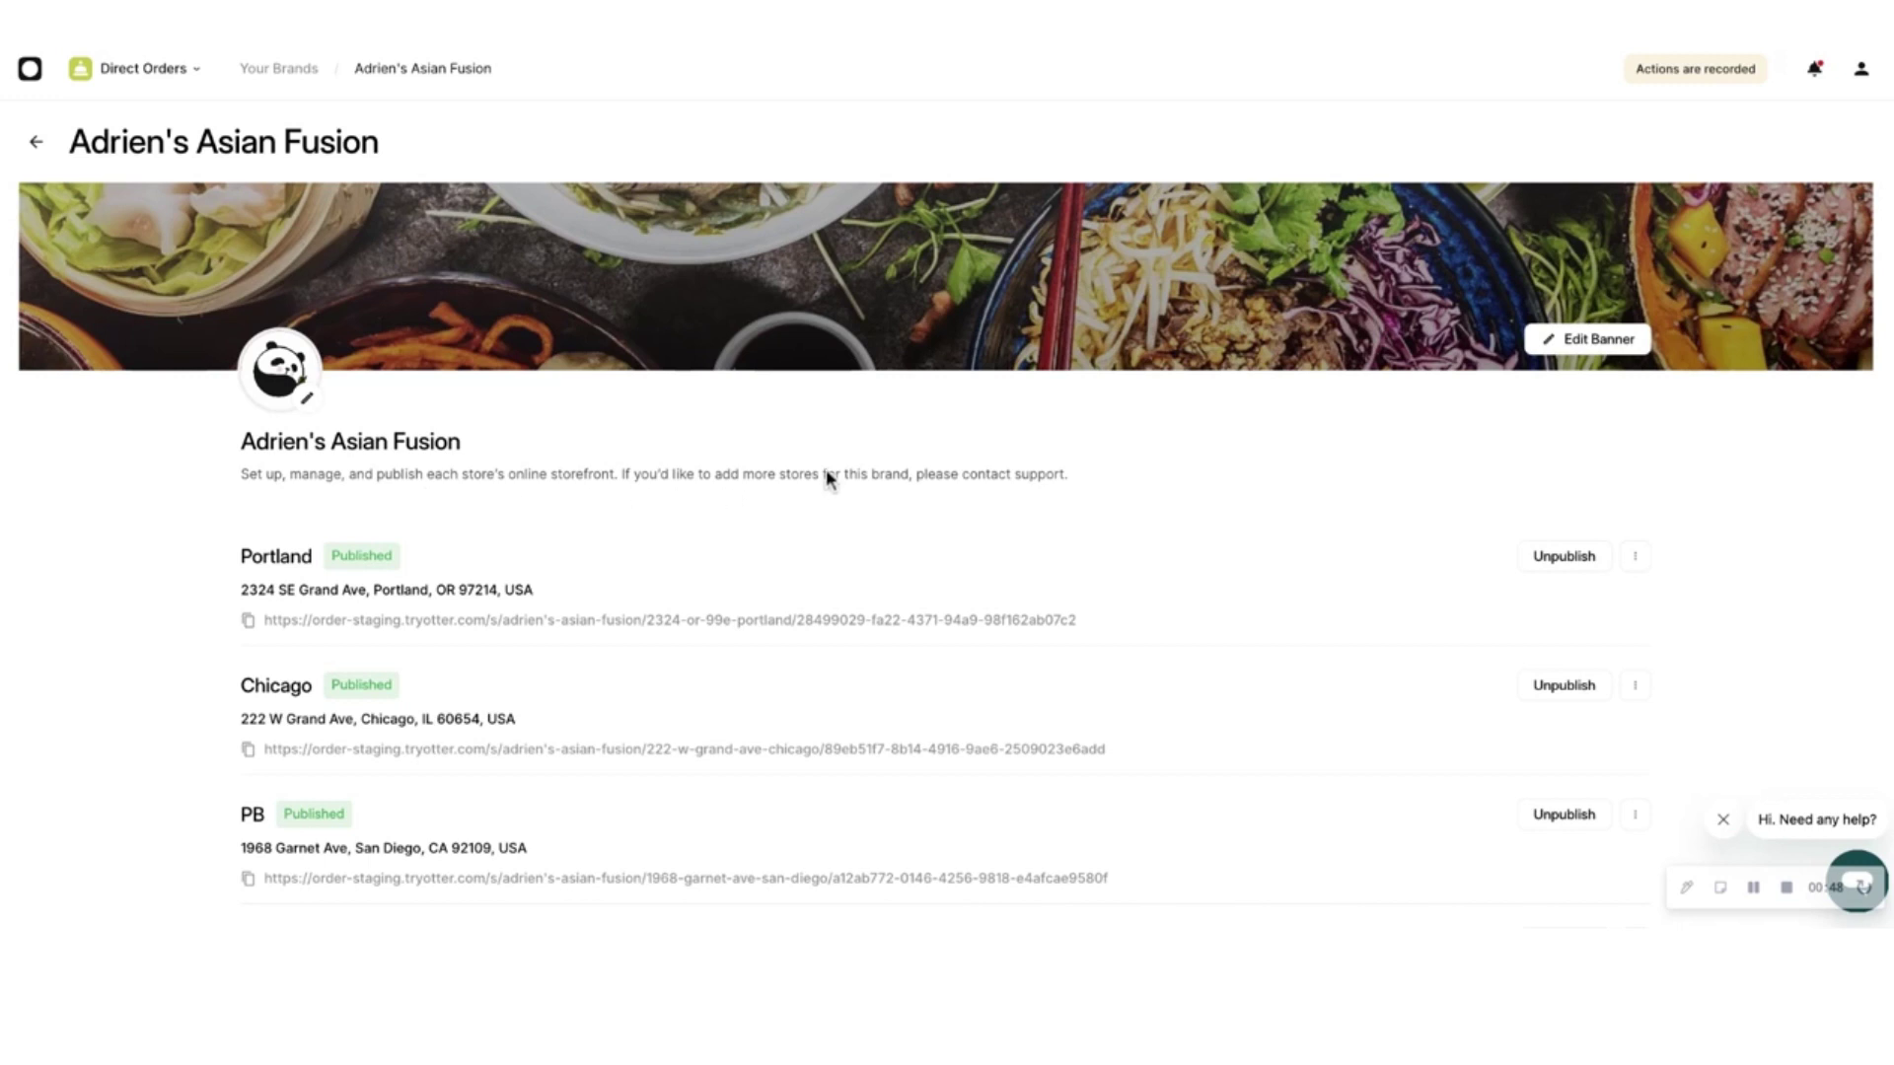
click(1634, 558)
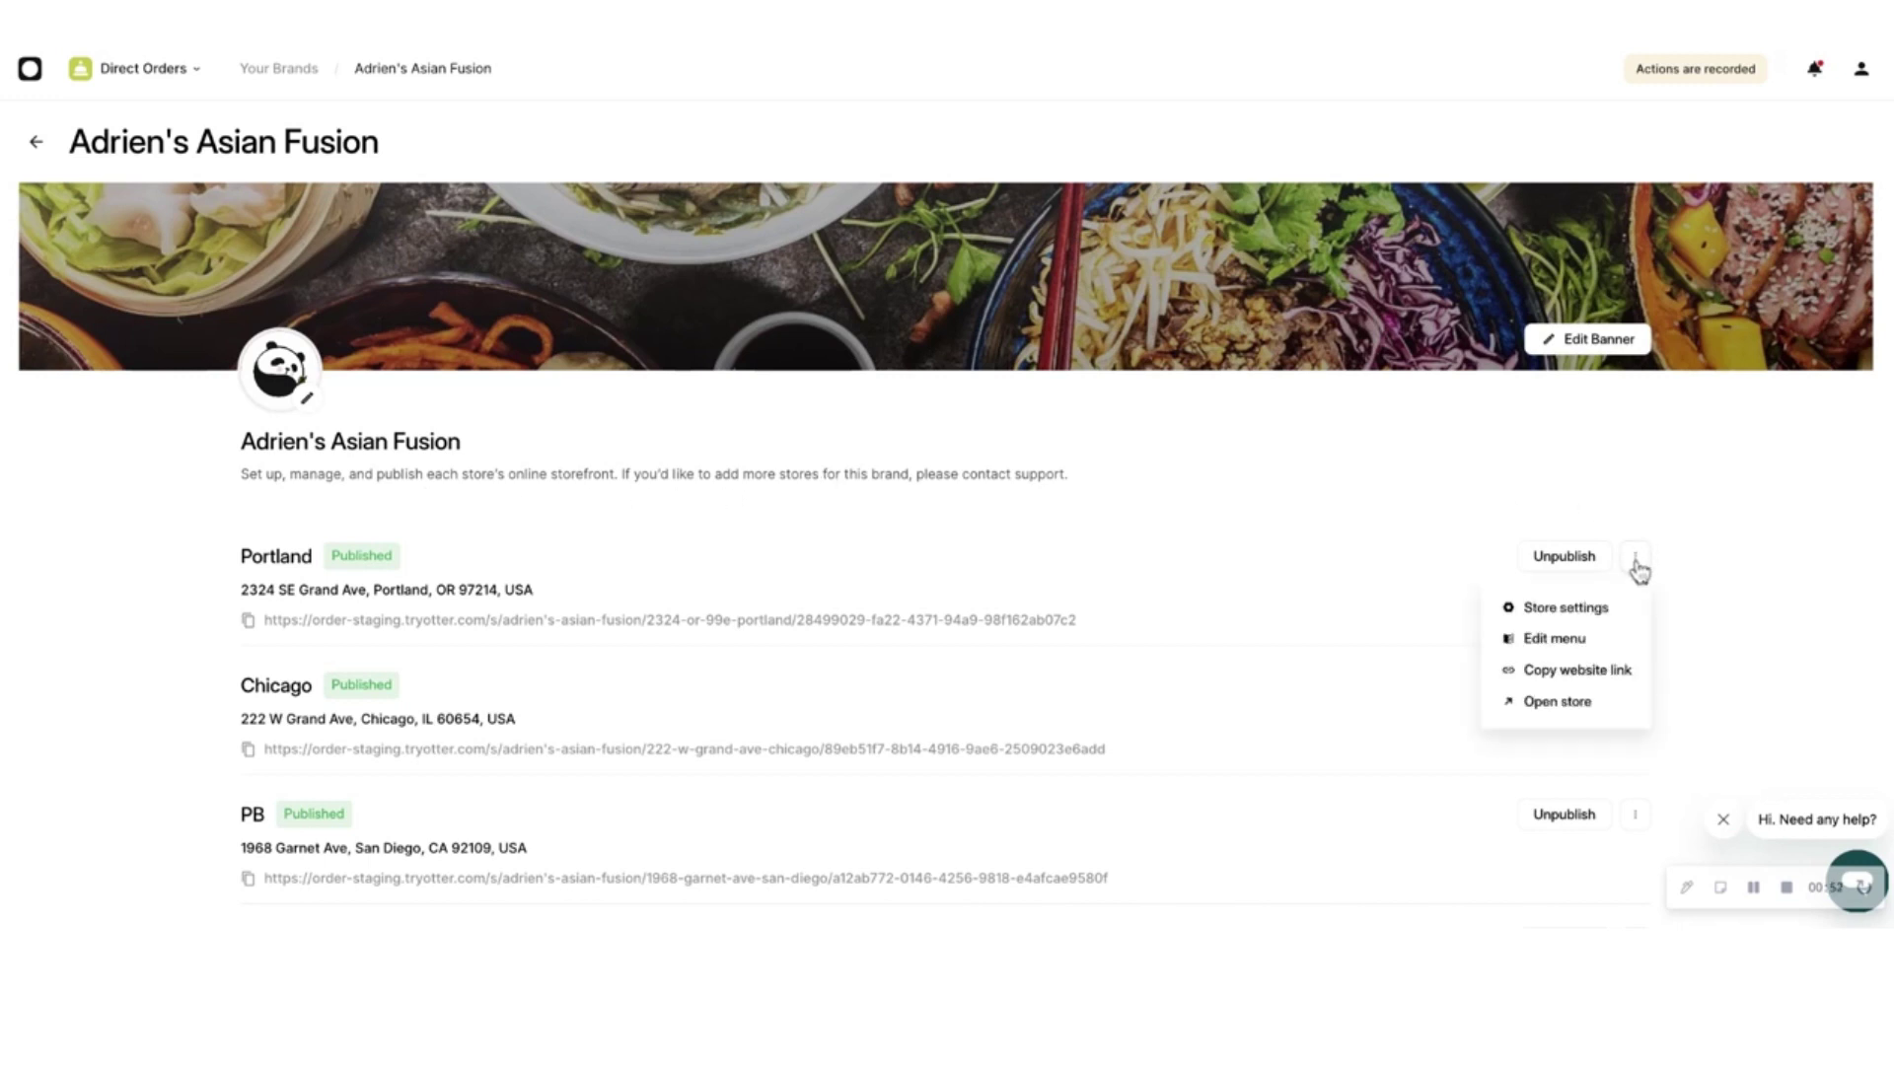
click(1578, 616)
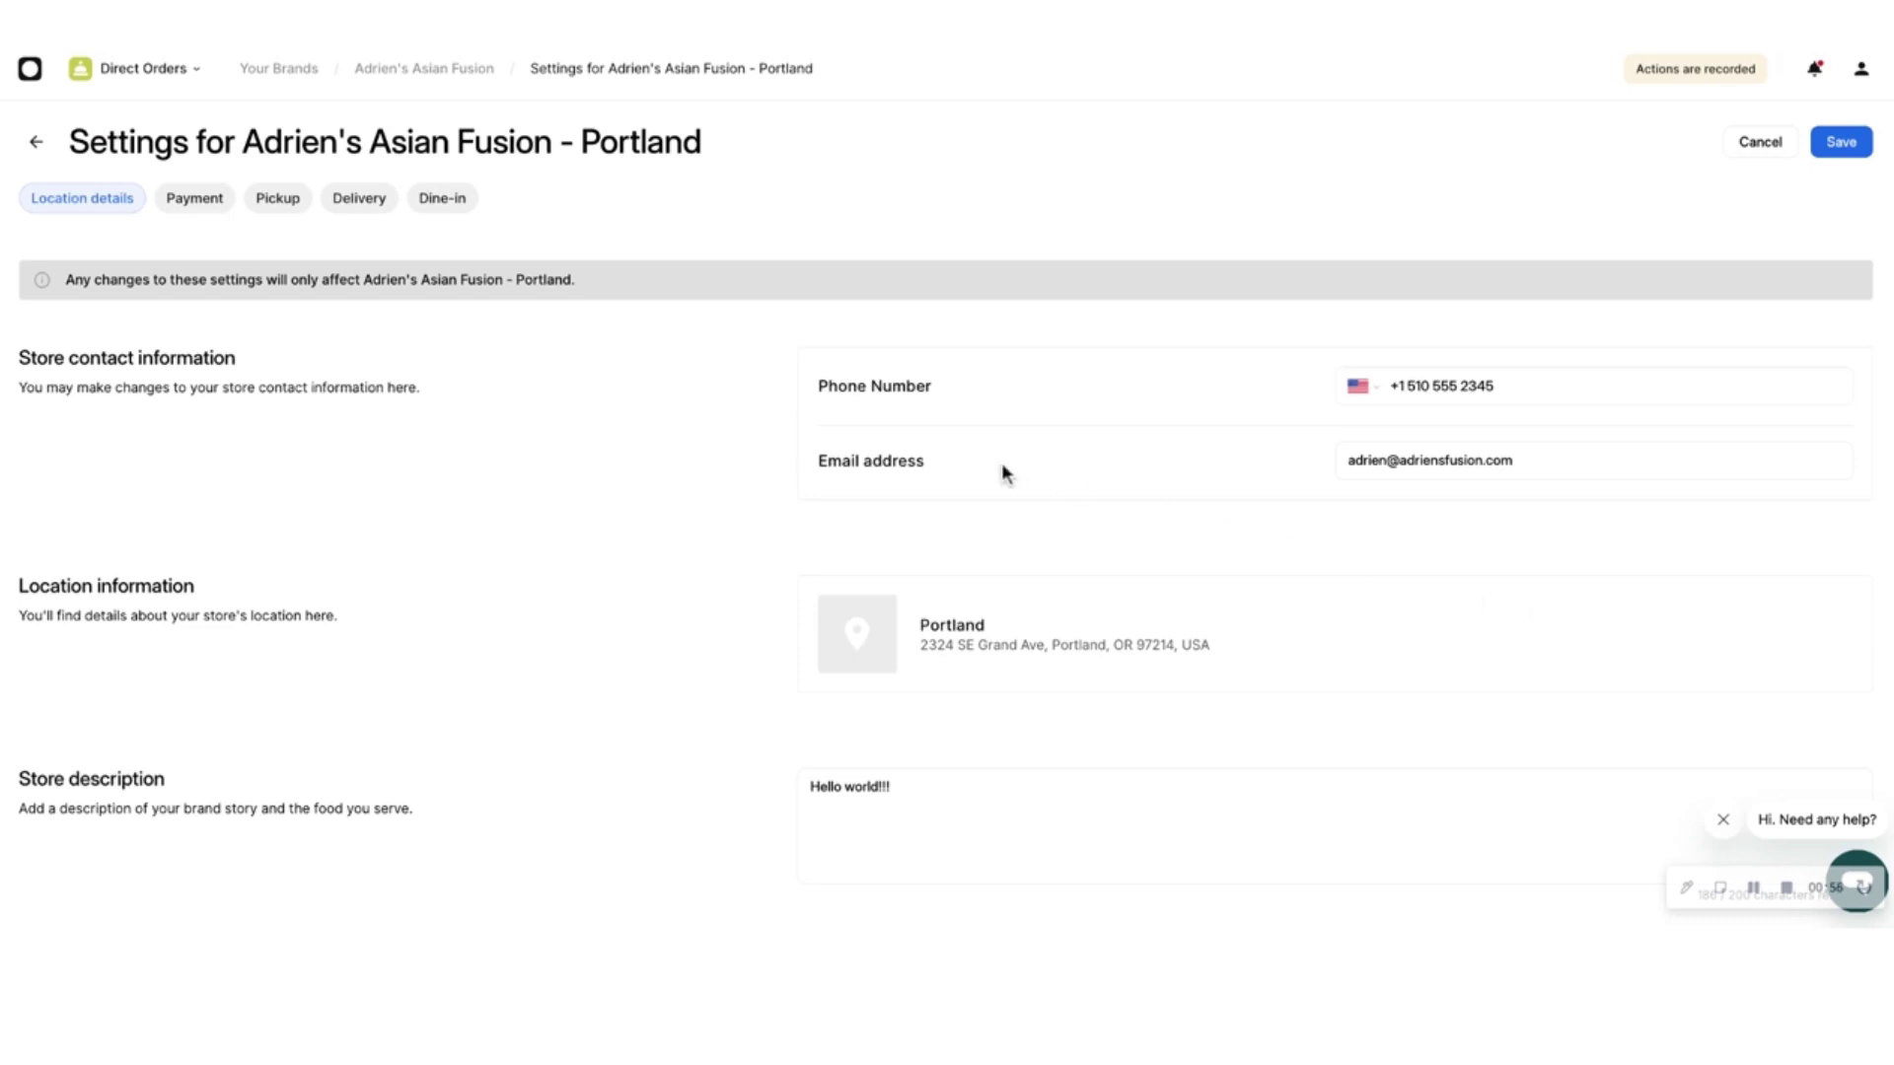
- Check the Portland store's phone number and email address, then move to its payment settings
click(1409, 388)
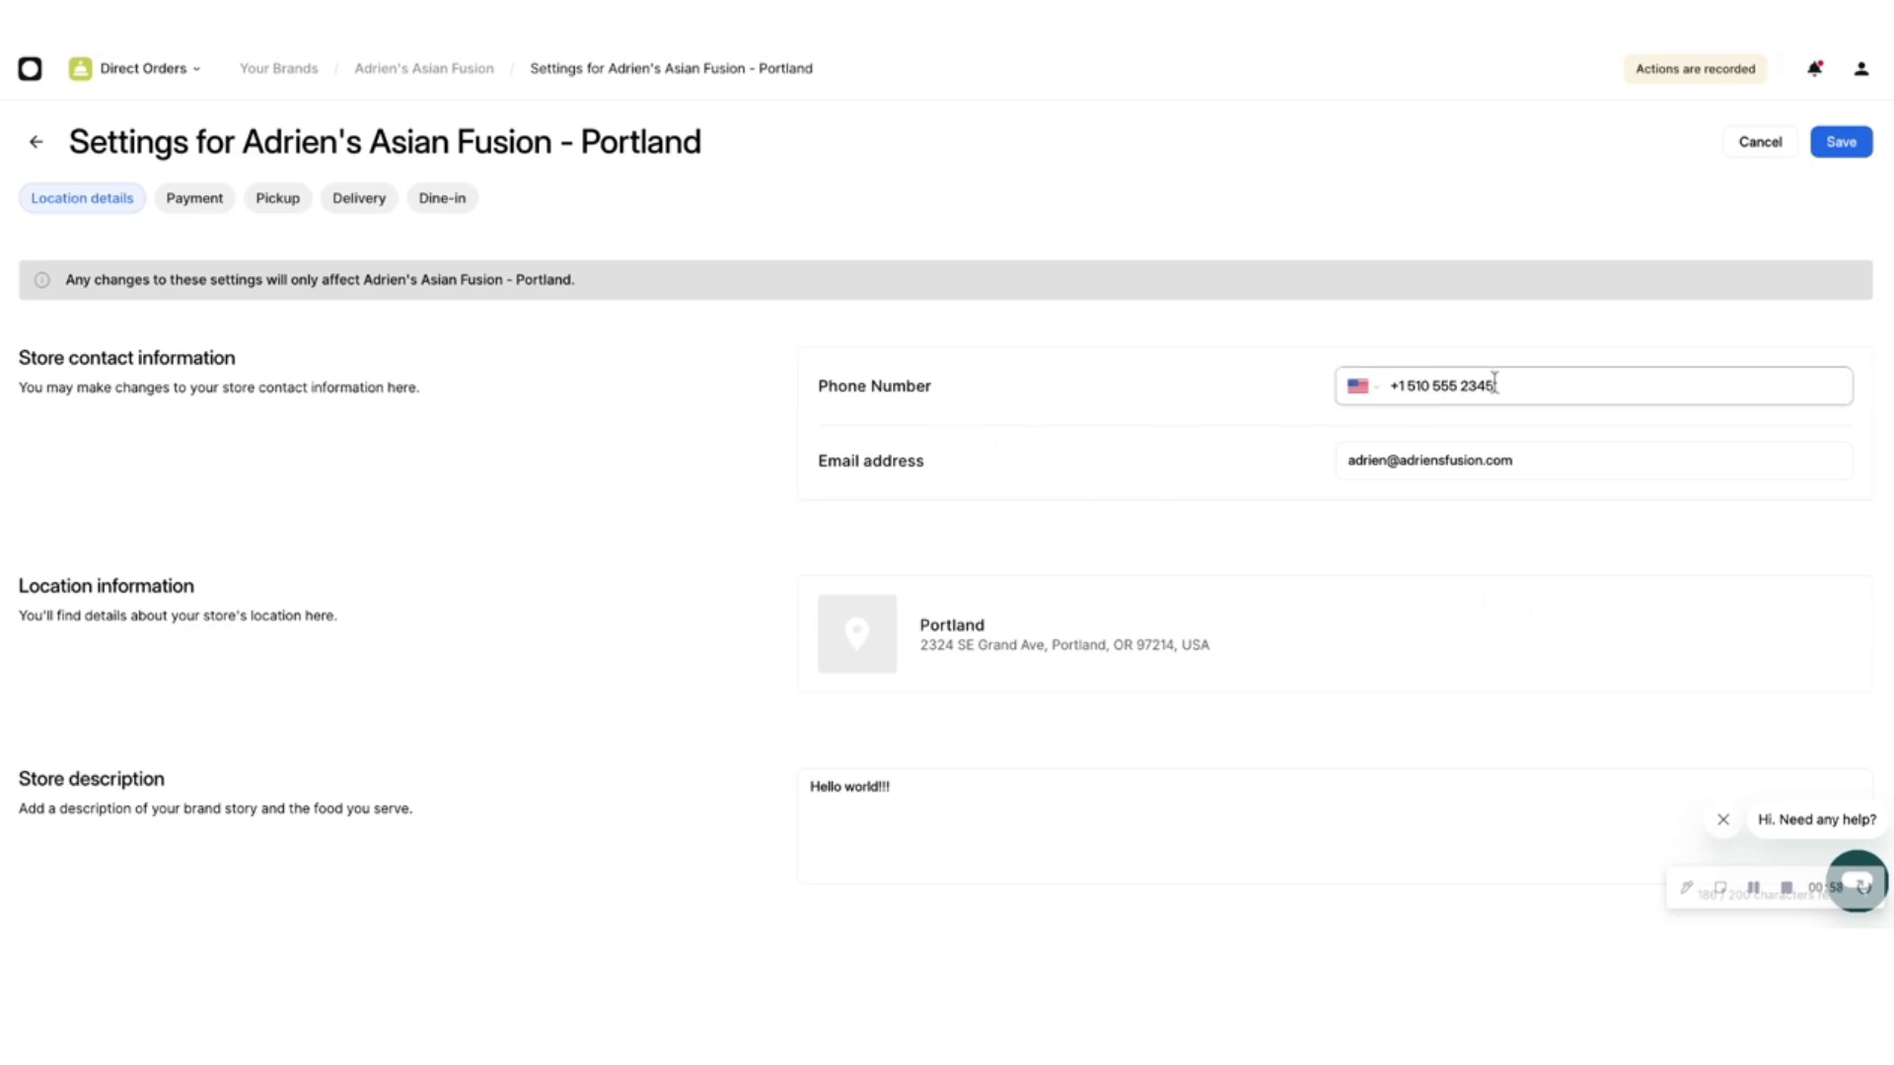
click(1486, 461)
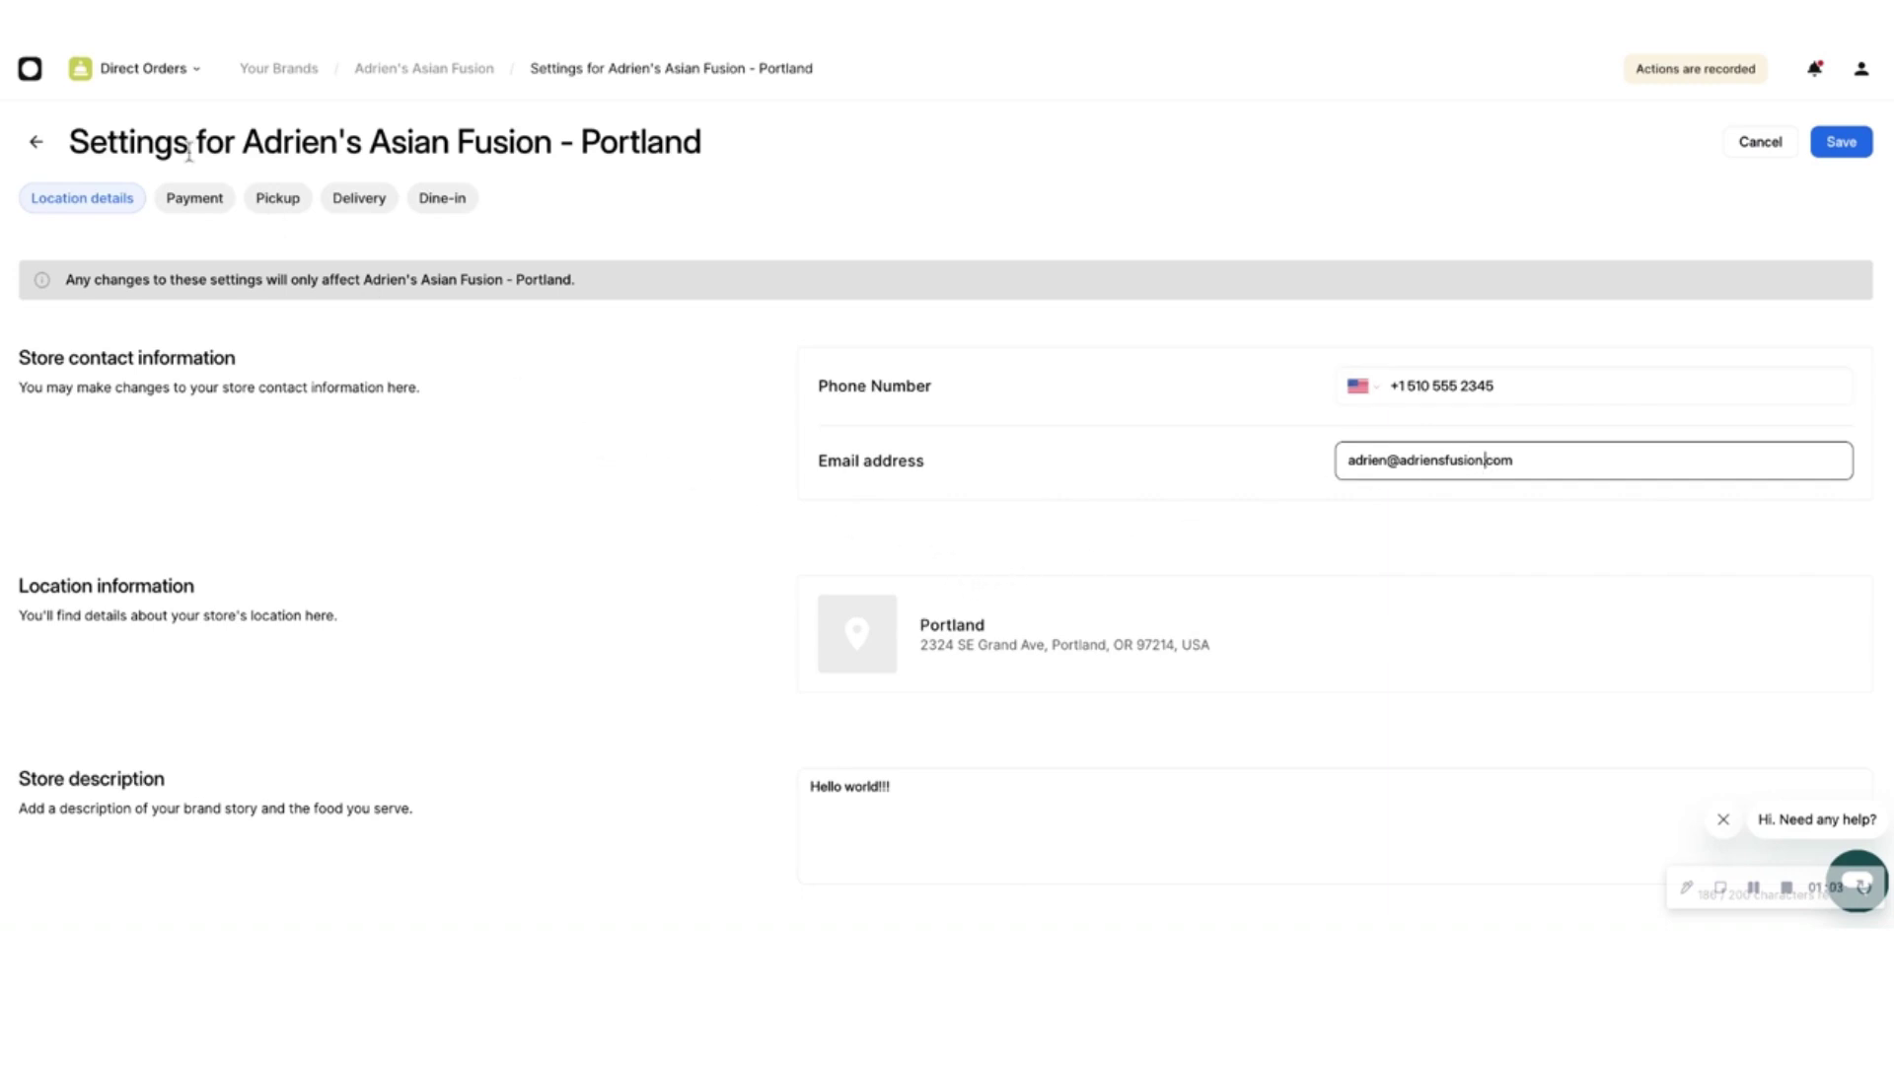
click(199, 196)
- Review the store's pickup, delivery and dine-in settings, switching the dine-in override off and back on
click(286, 200)
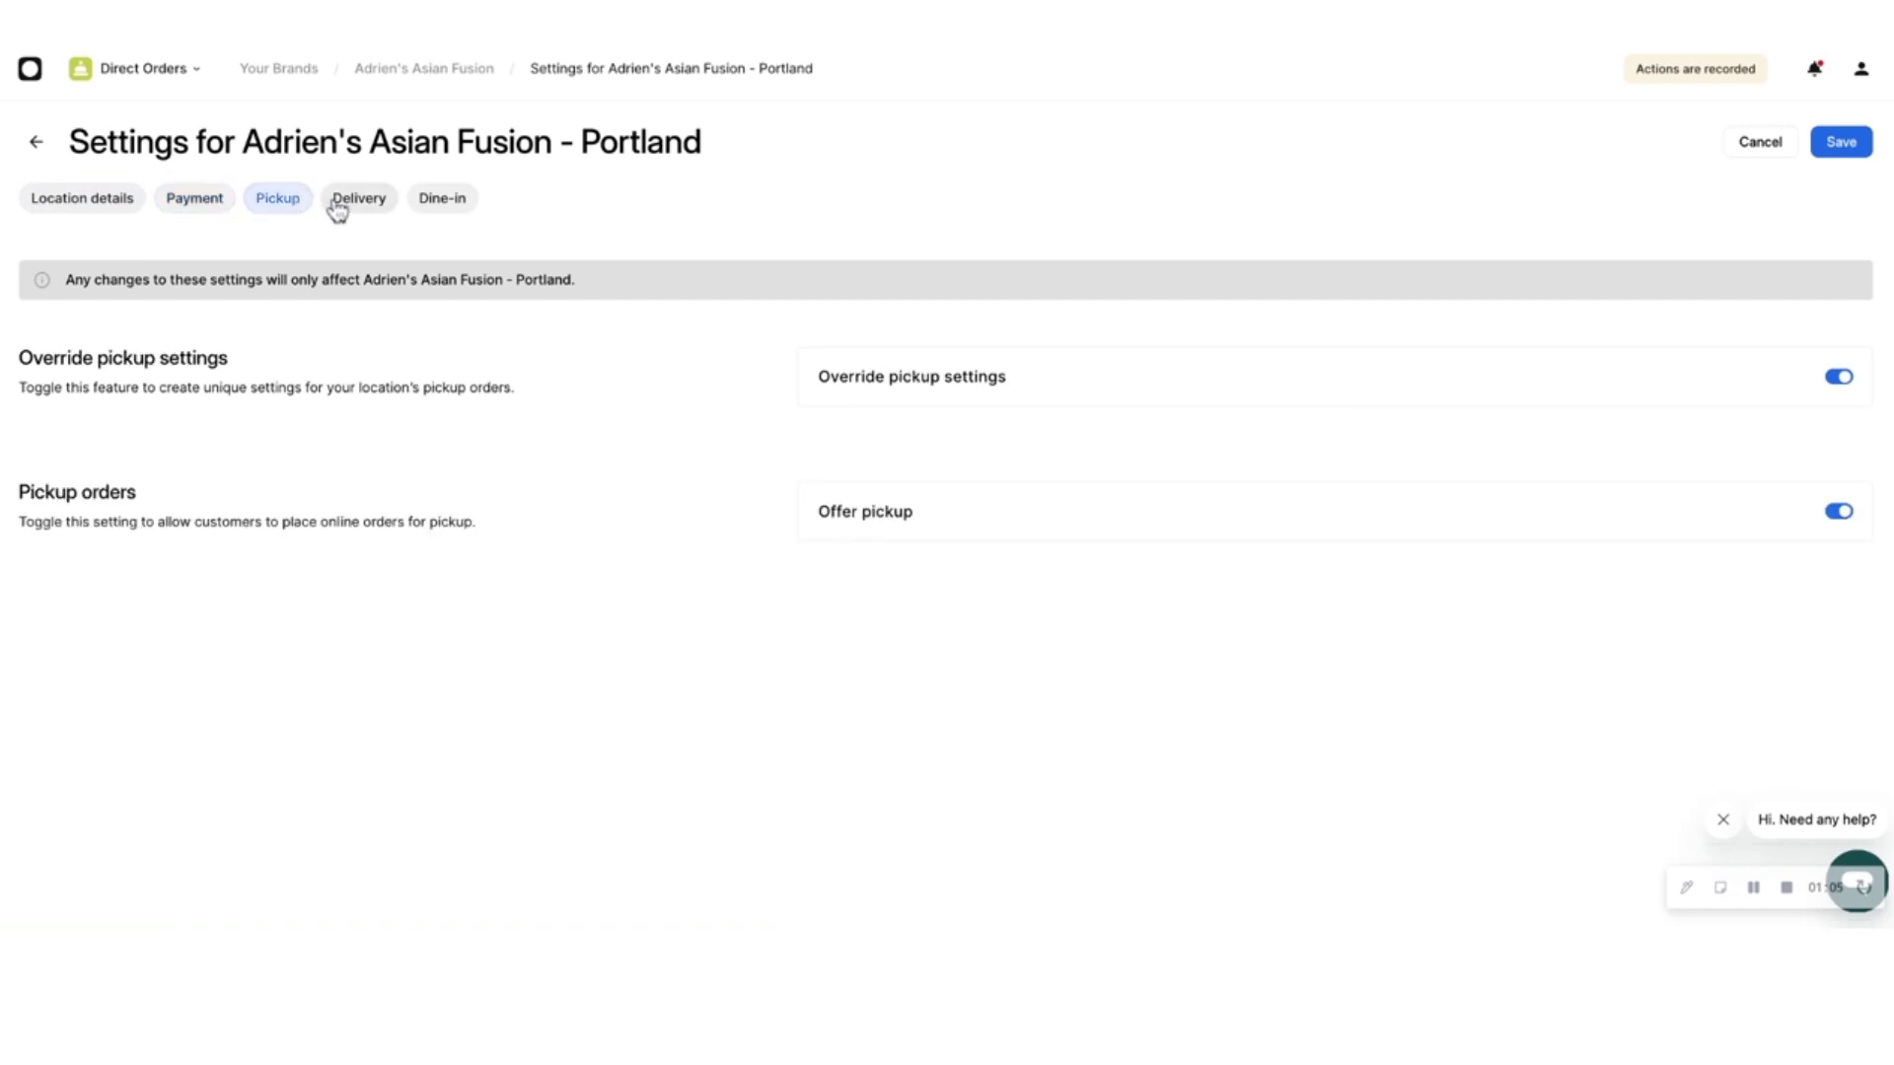
click(359, 202)
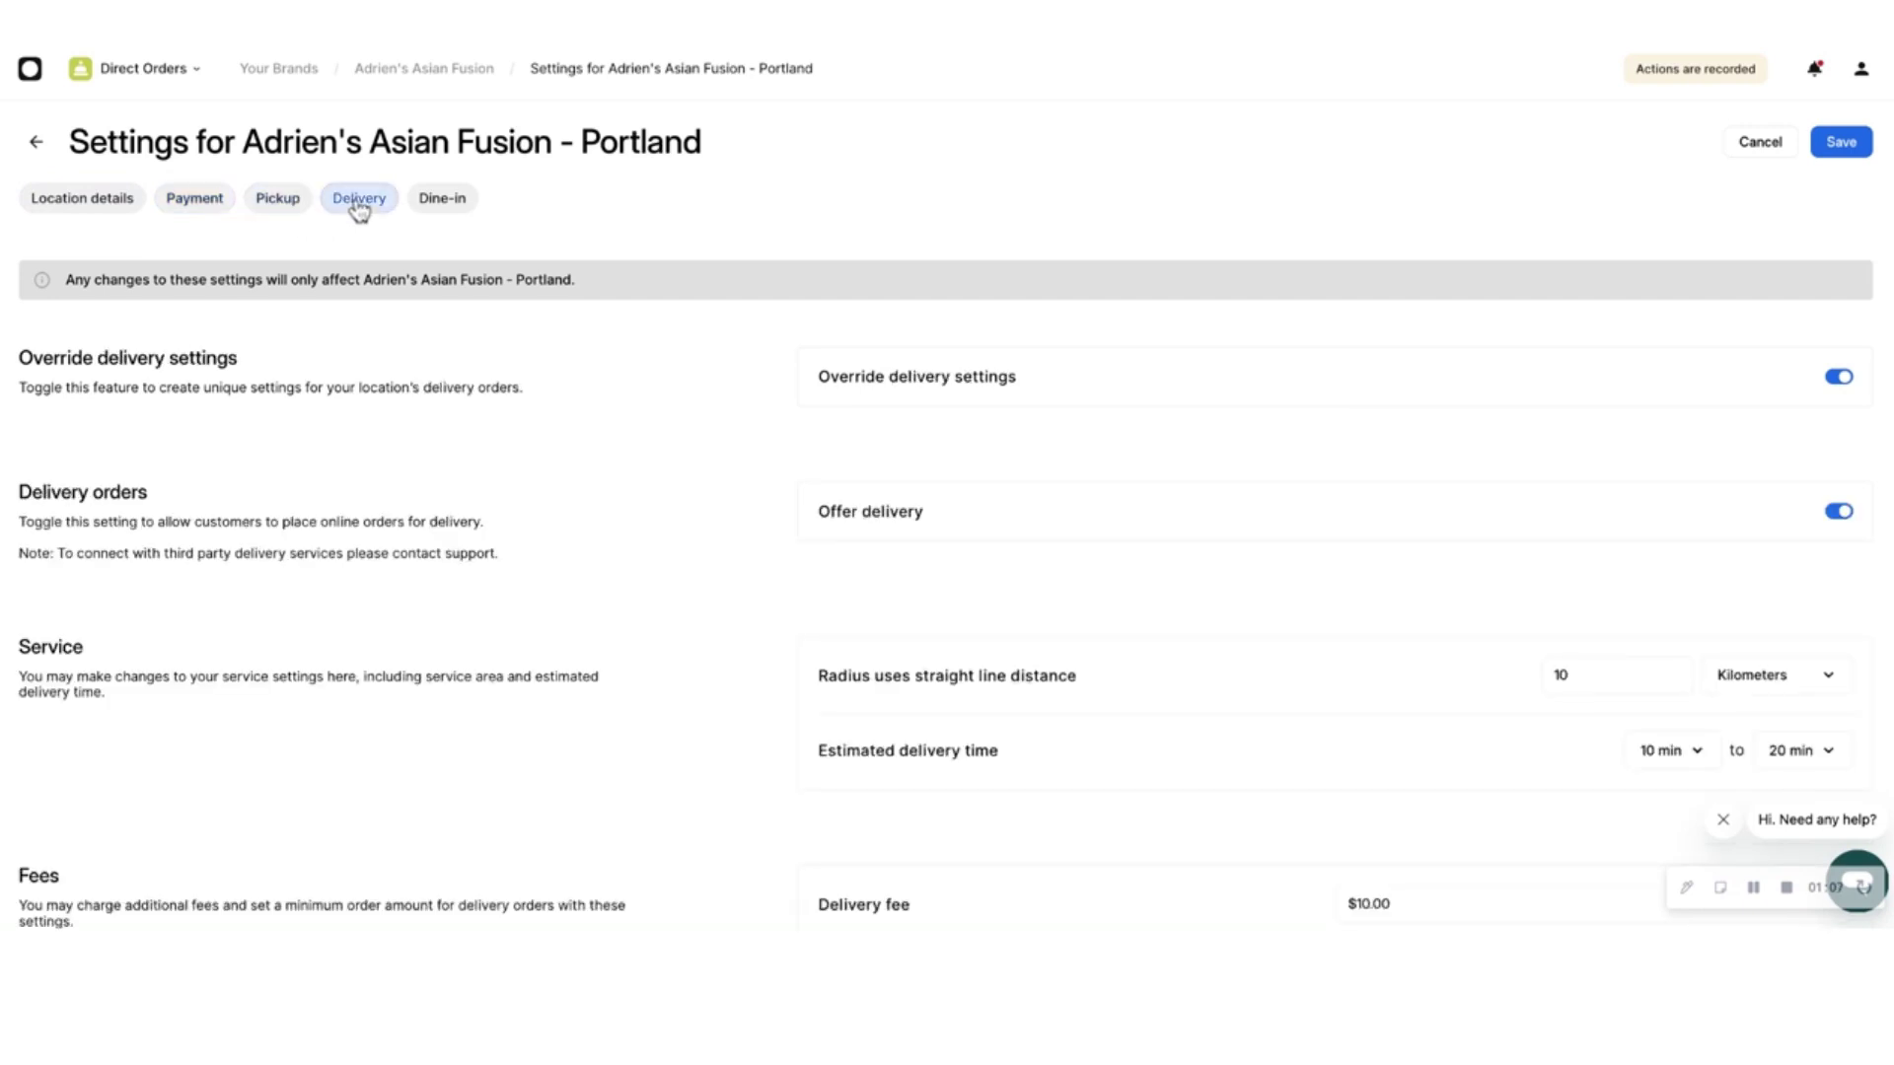
click(456, 206)
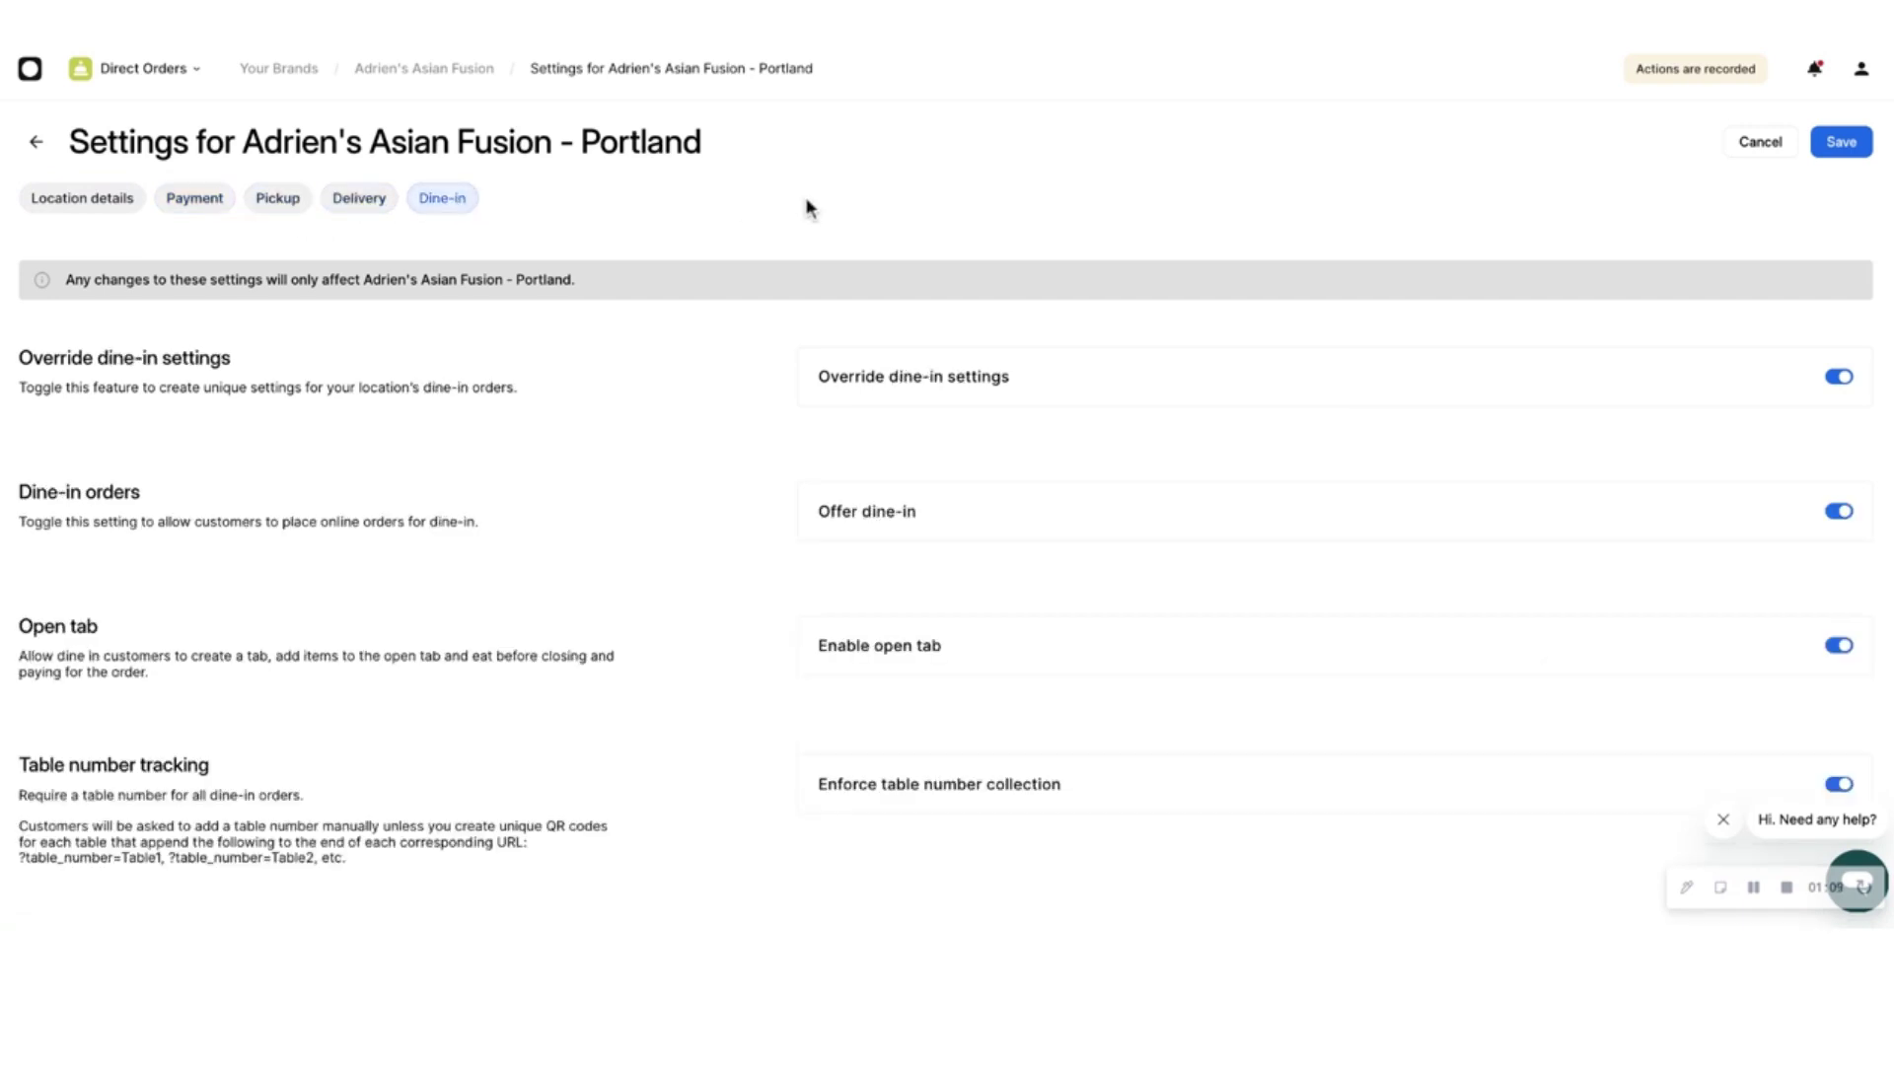
click(1841, 383)
click(1841, 381)
scroll(1542, 528, down, 1)
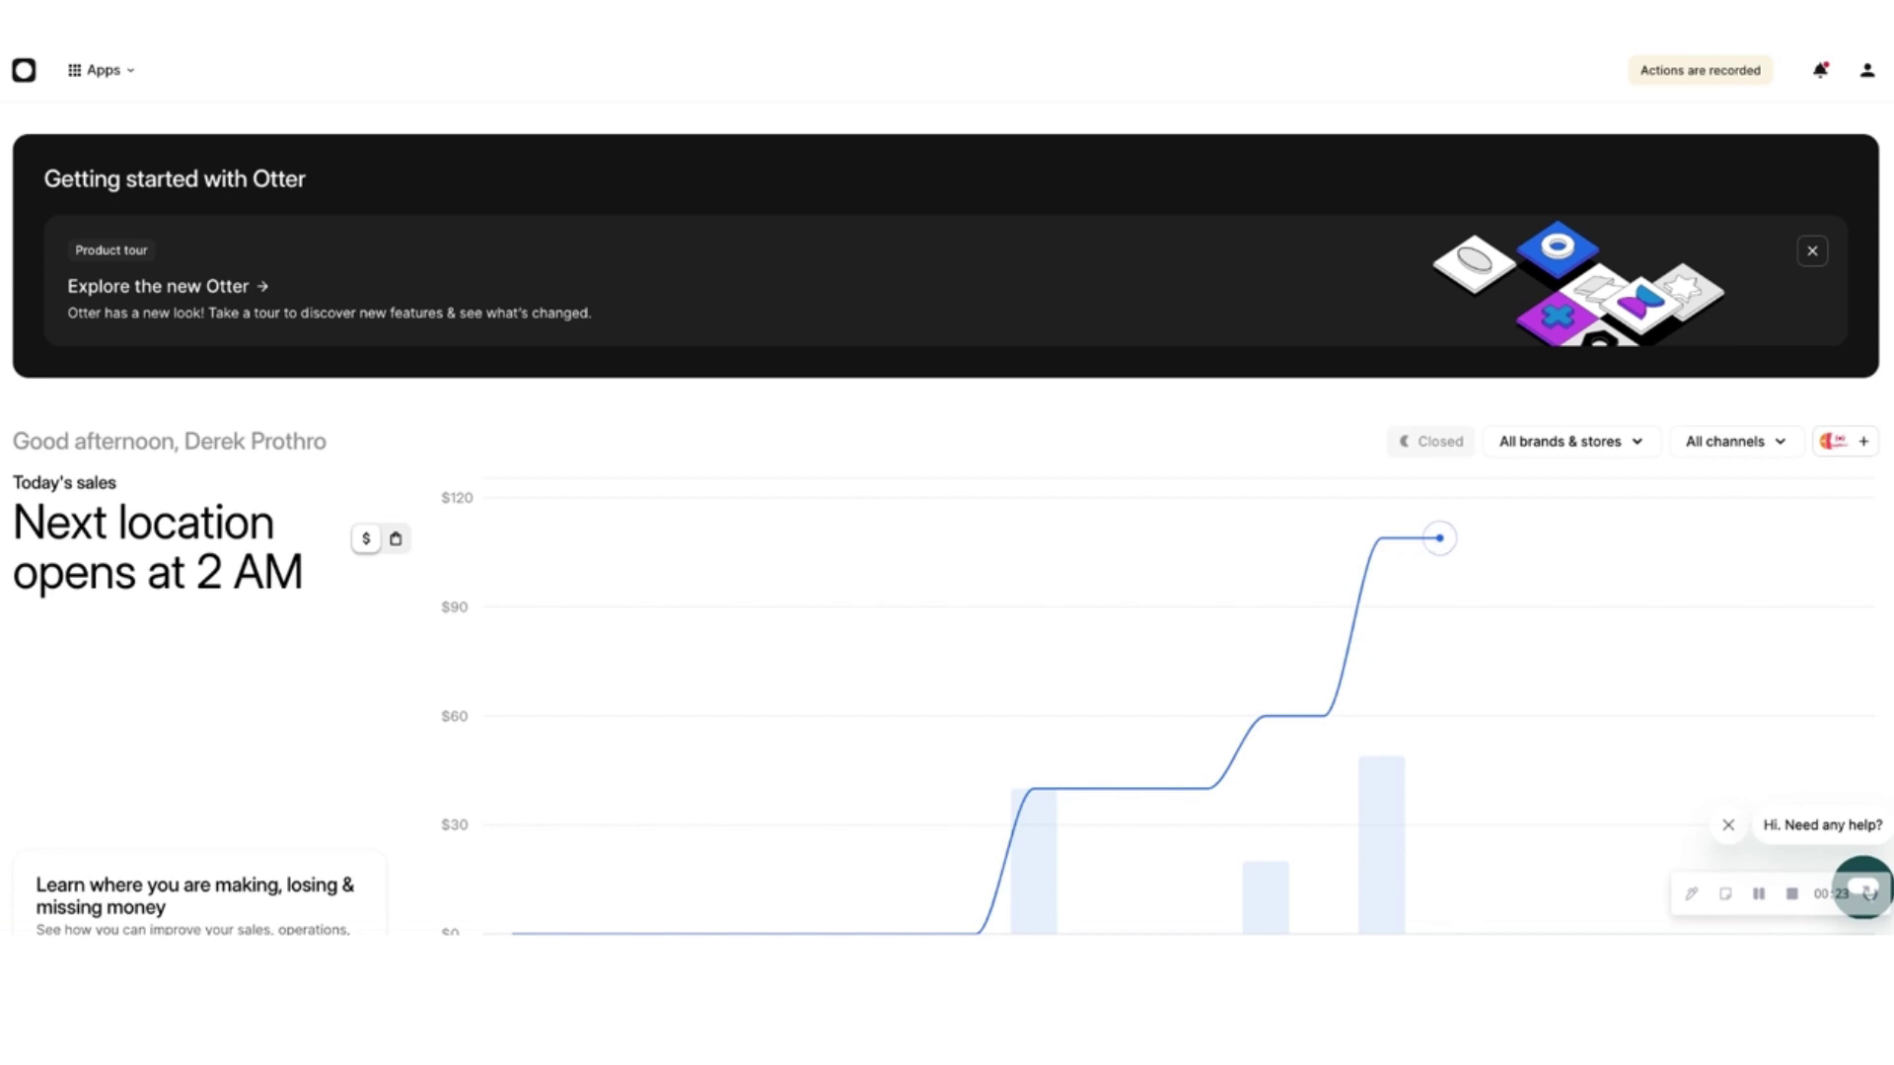
- Open Direct Orders and view the stores of Adrien's Asian Fusion
click(137, 73)
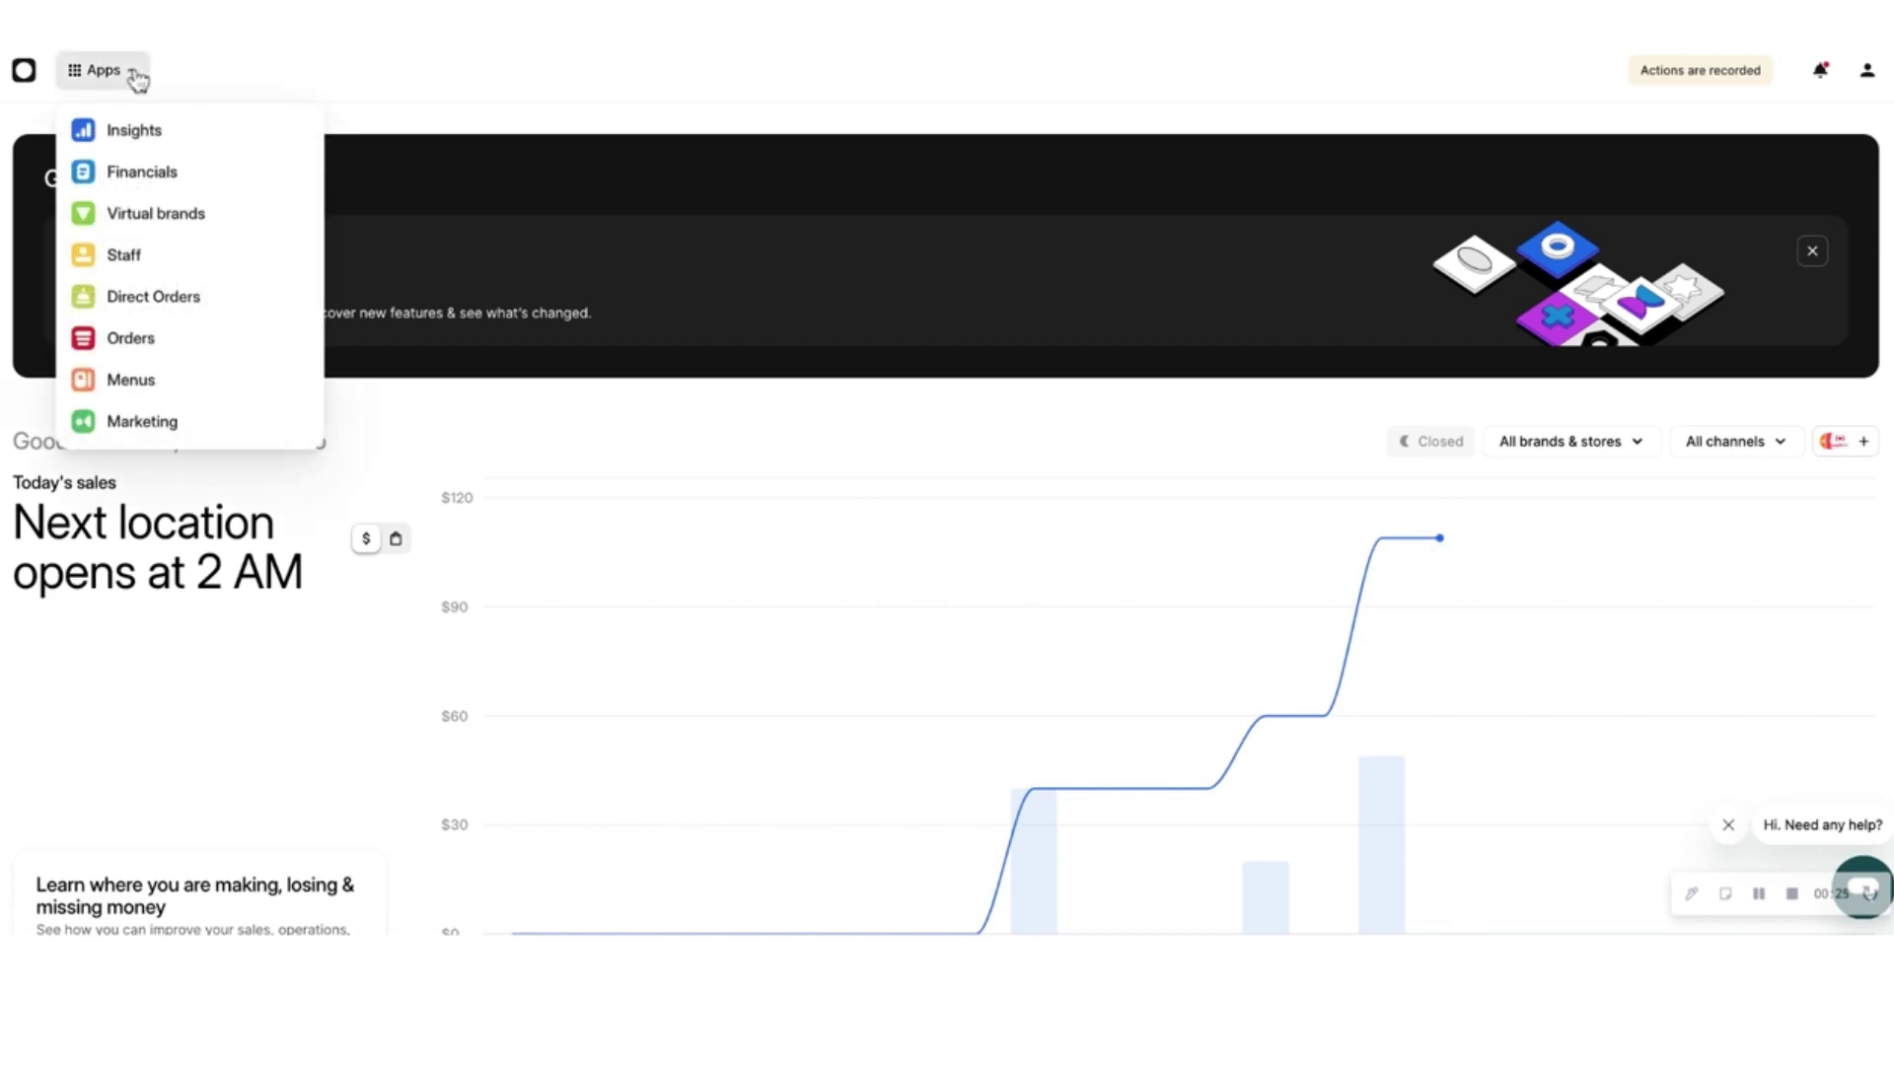
click(137, 301)
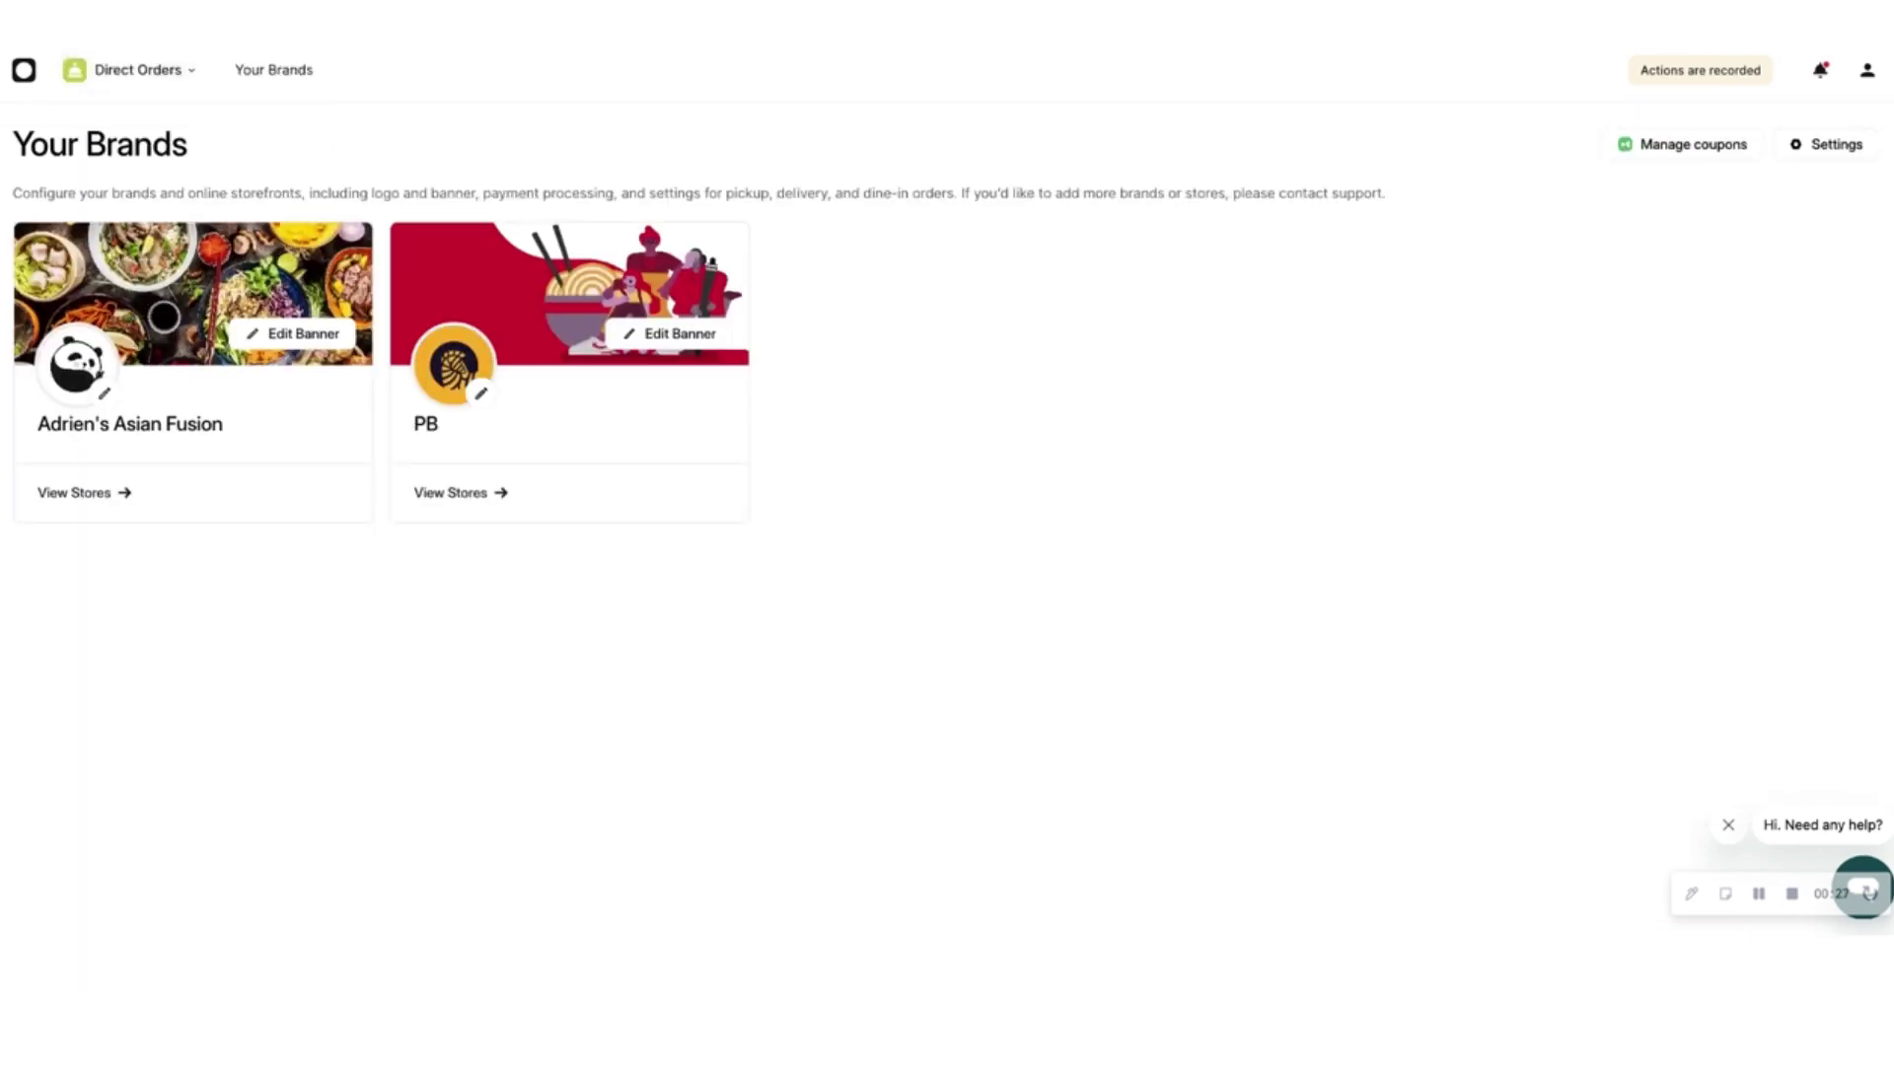
click(88, 498)
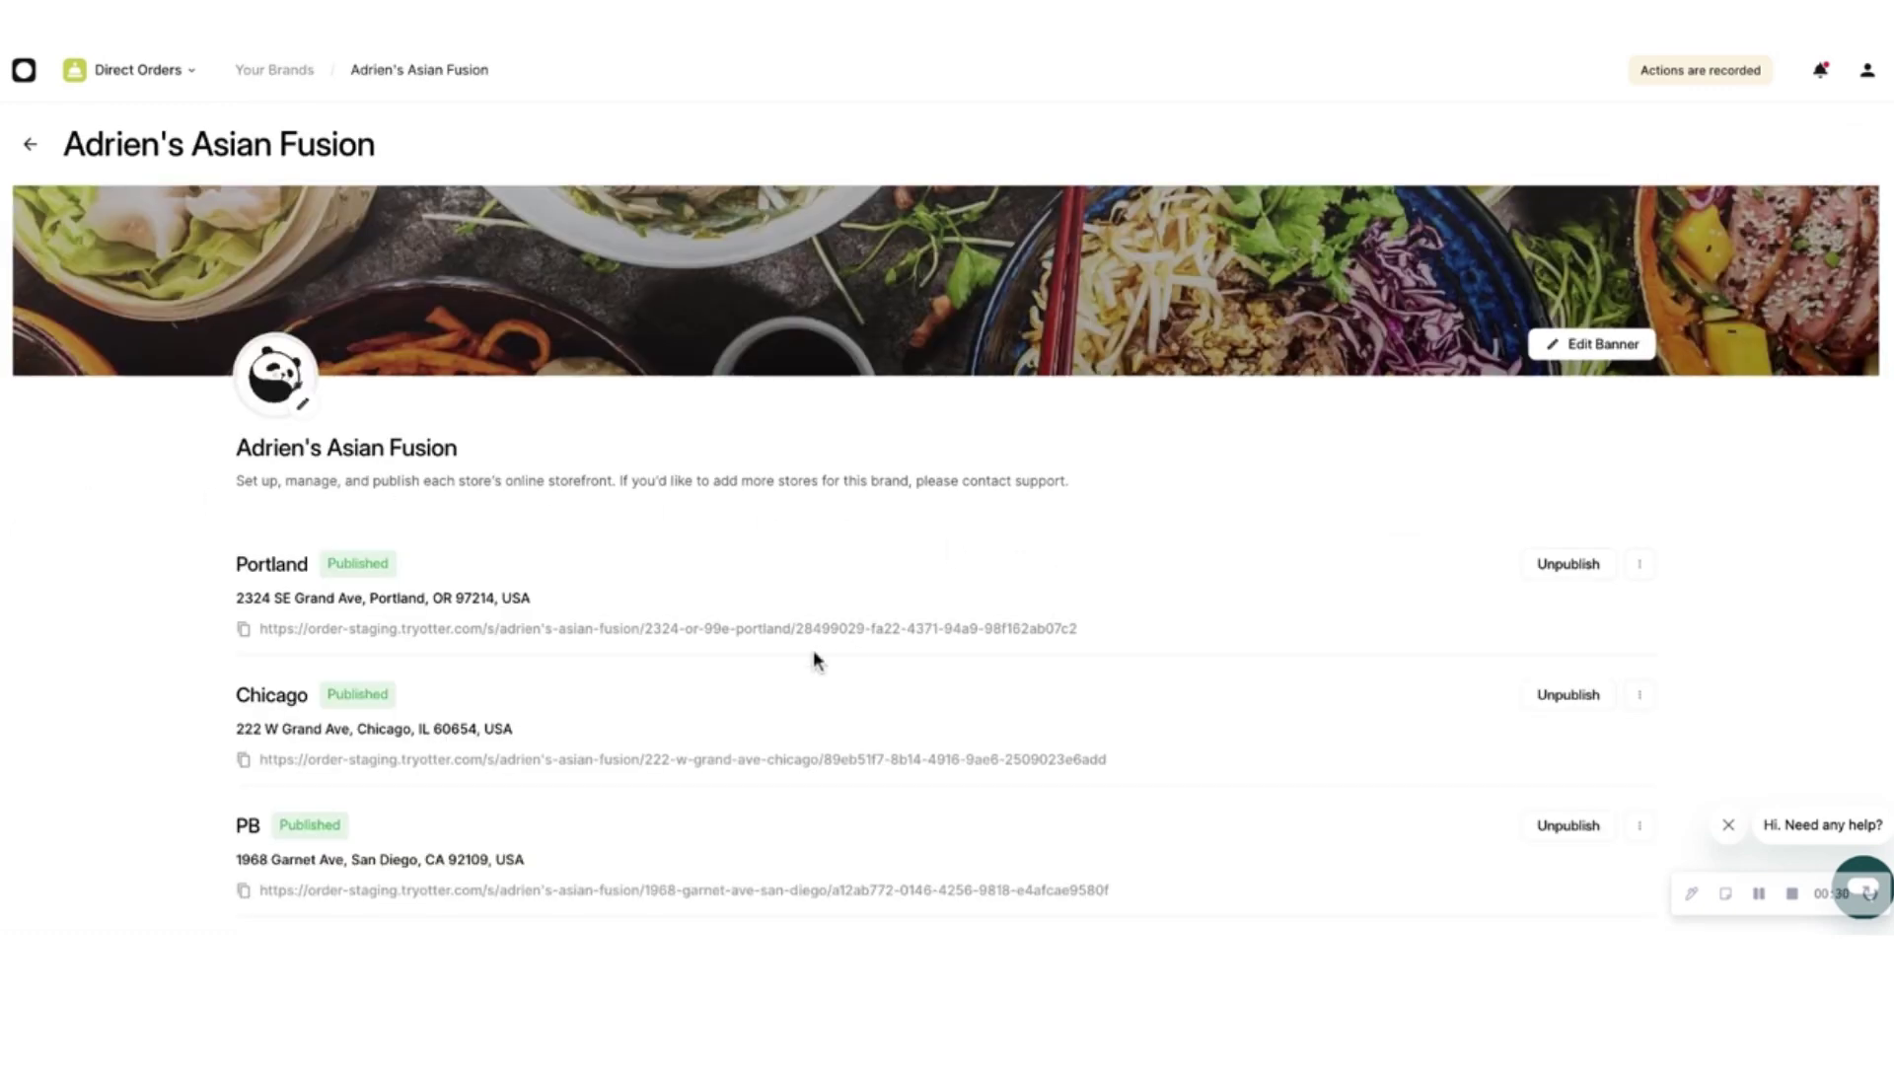
- Copy the Portland store's website ordering link from its actions menu
drag(259, 629, 1060, 628)
click(1643, 566)
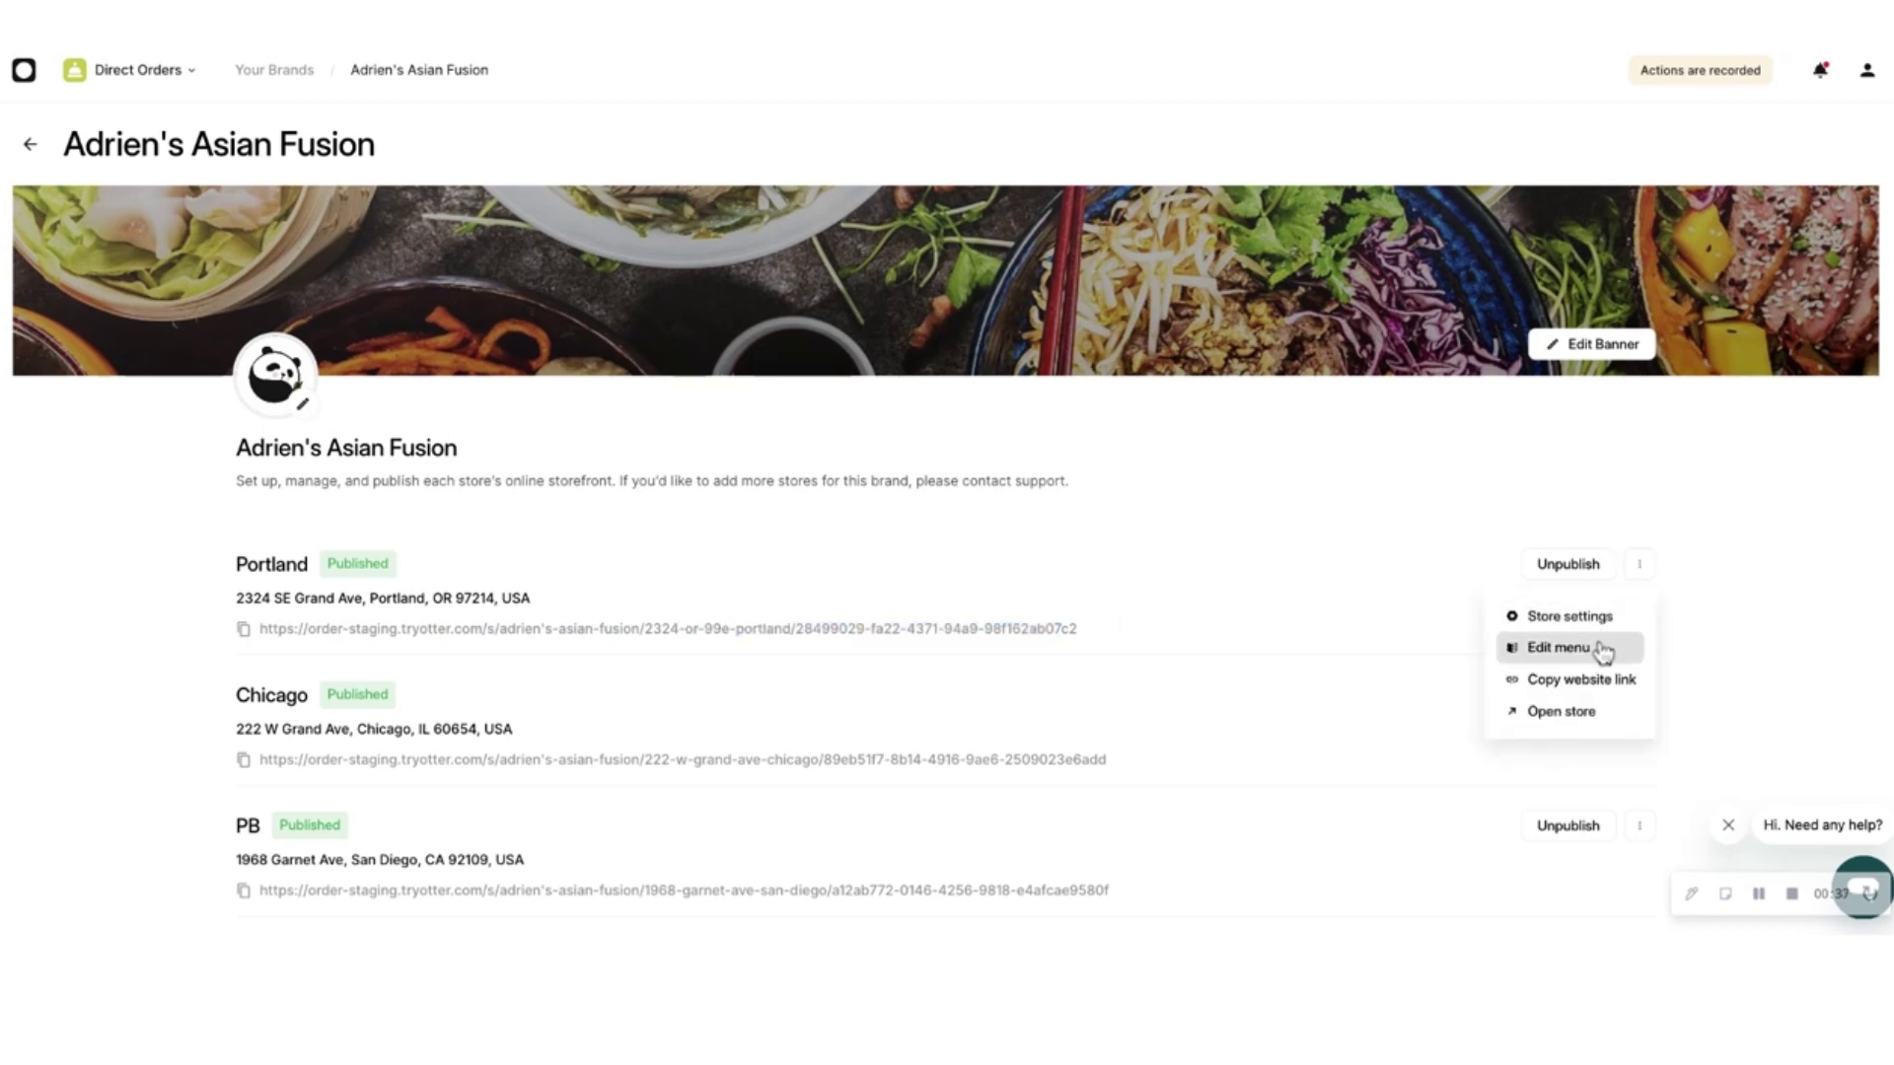
click(1580, 682)
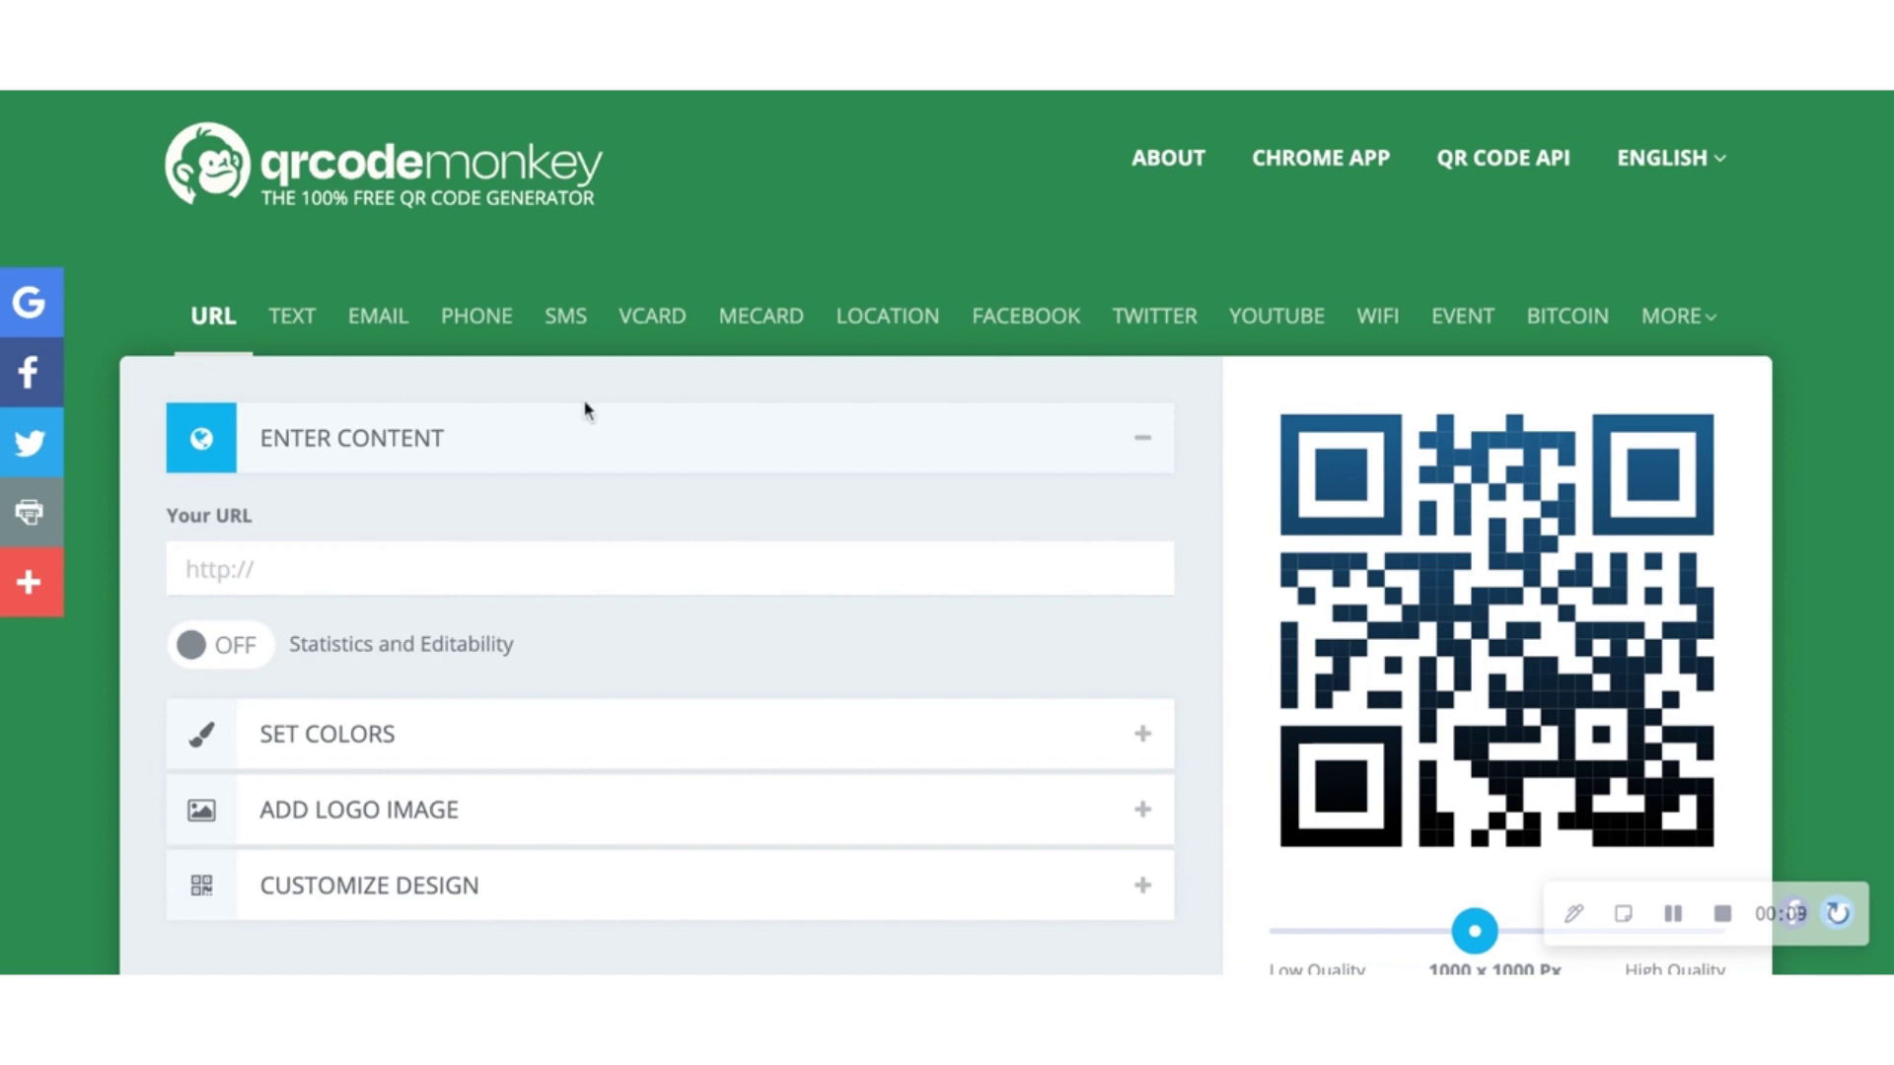
- Paste the Portland ordering link into QRCode Monkey's URL field and download the QR code as PNG
click(532, 563)
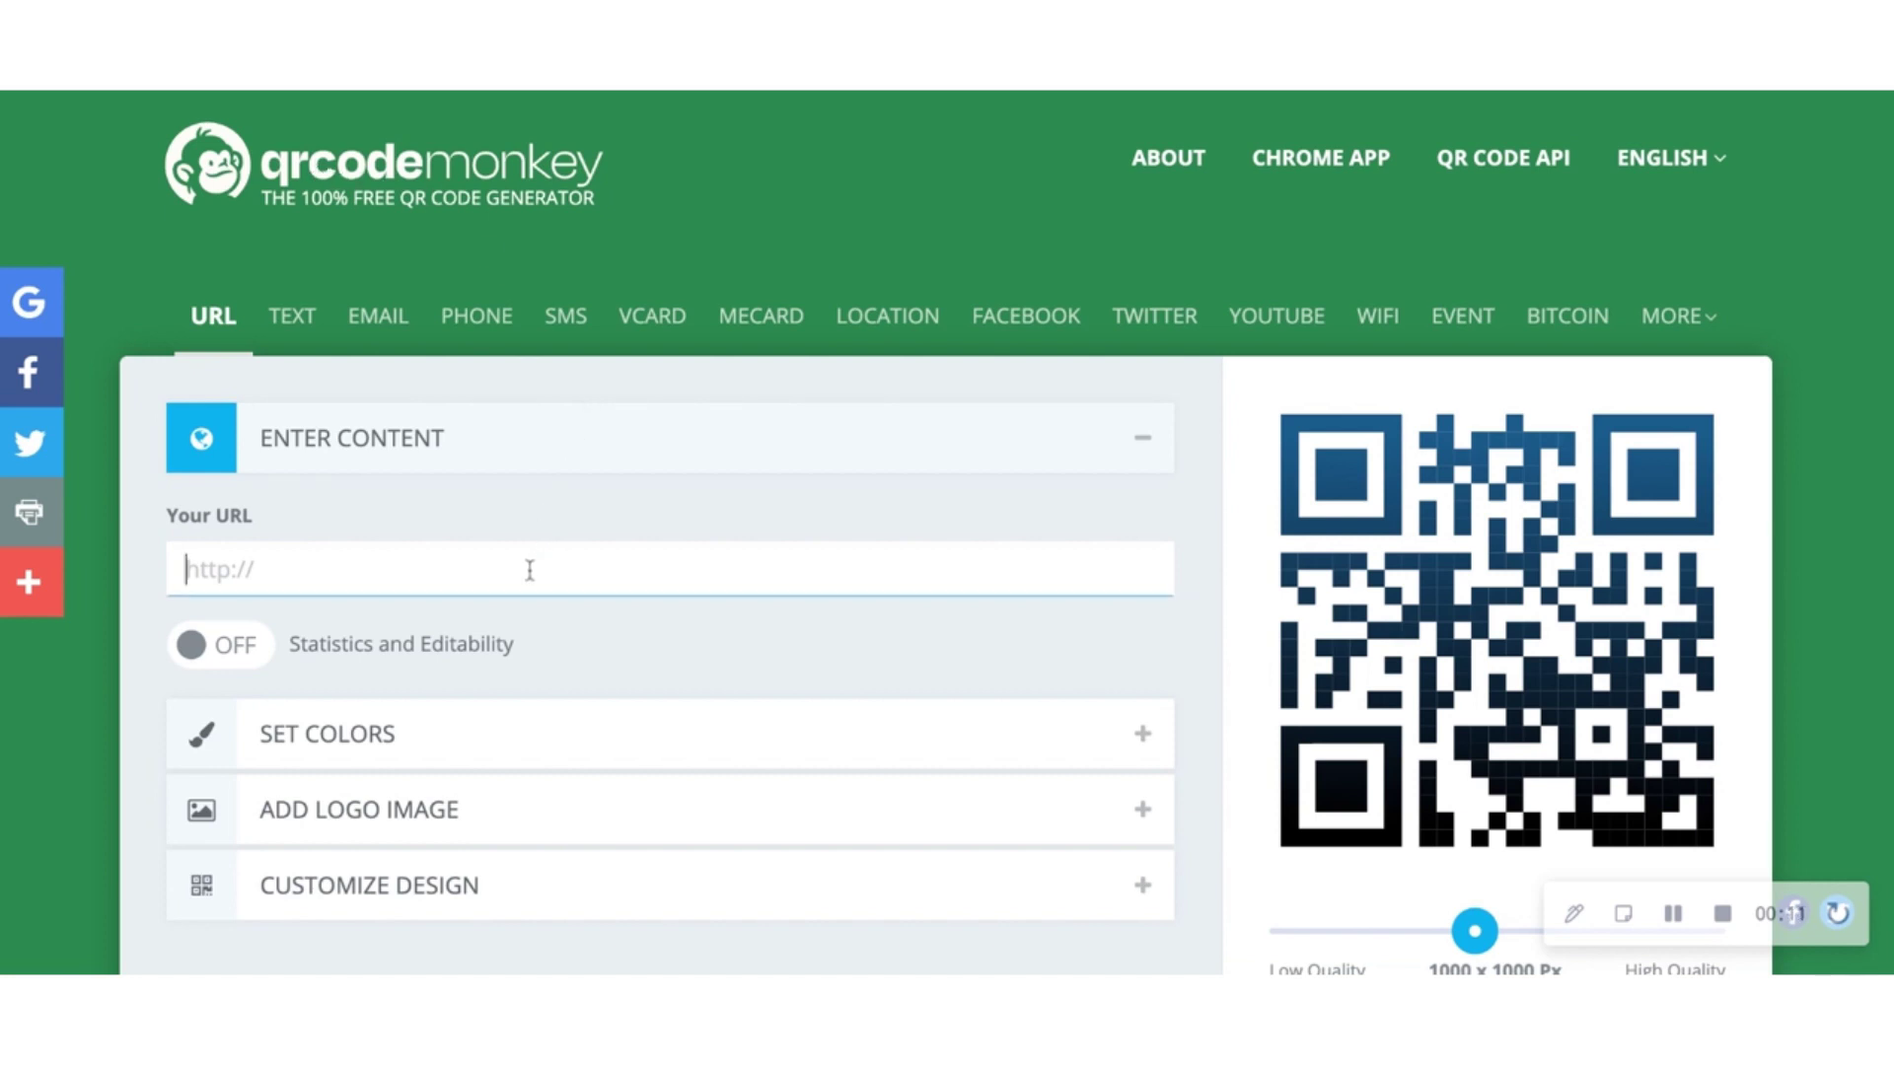
key(ctrl+v)
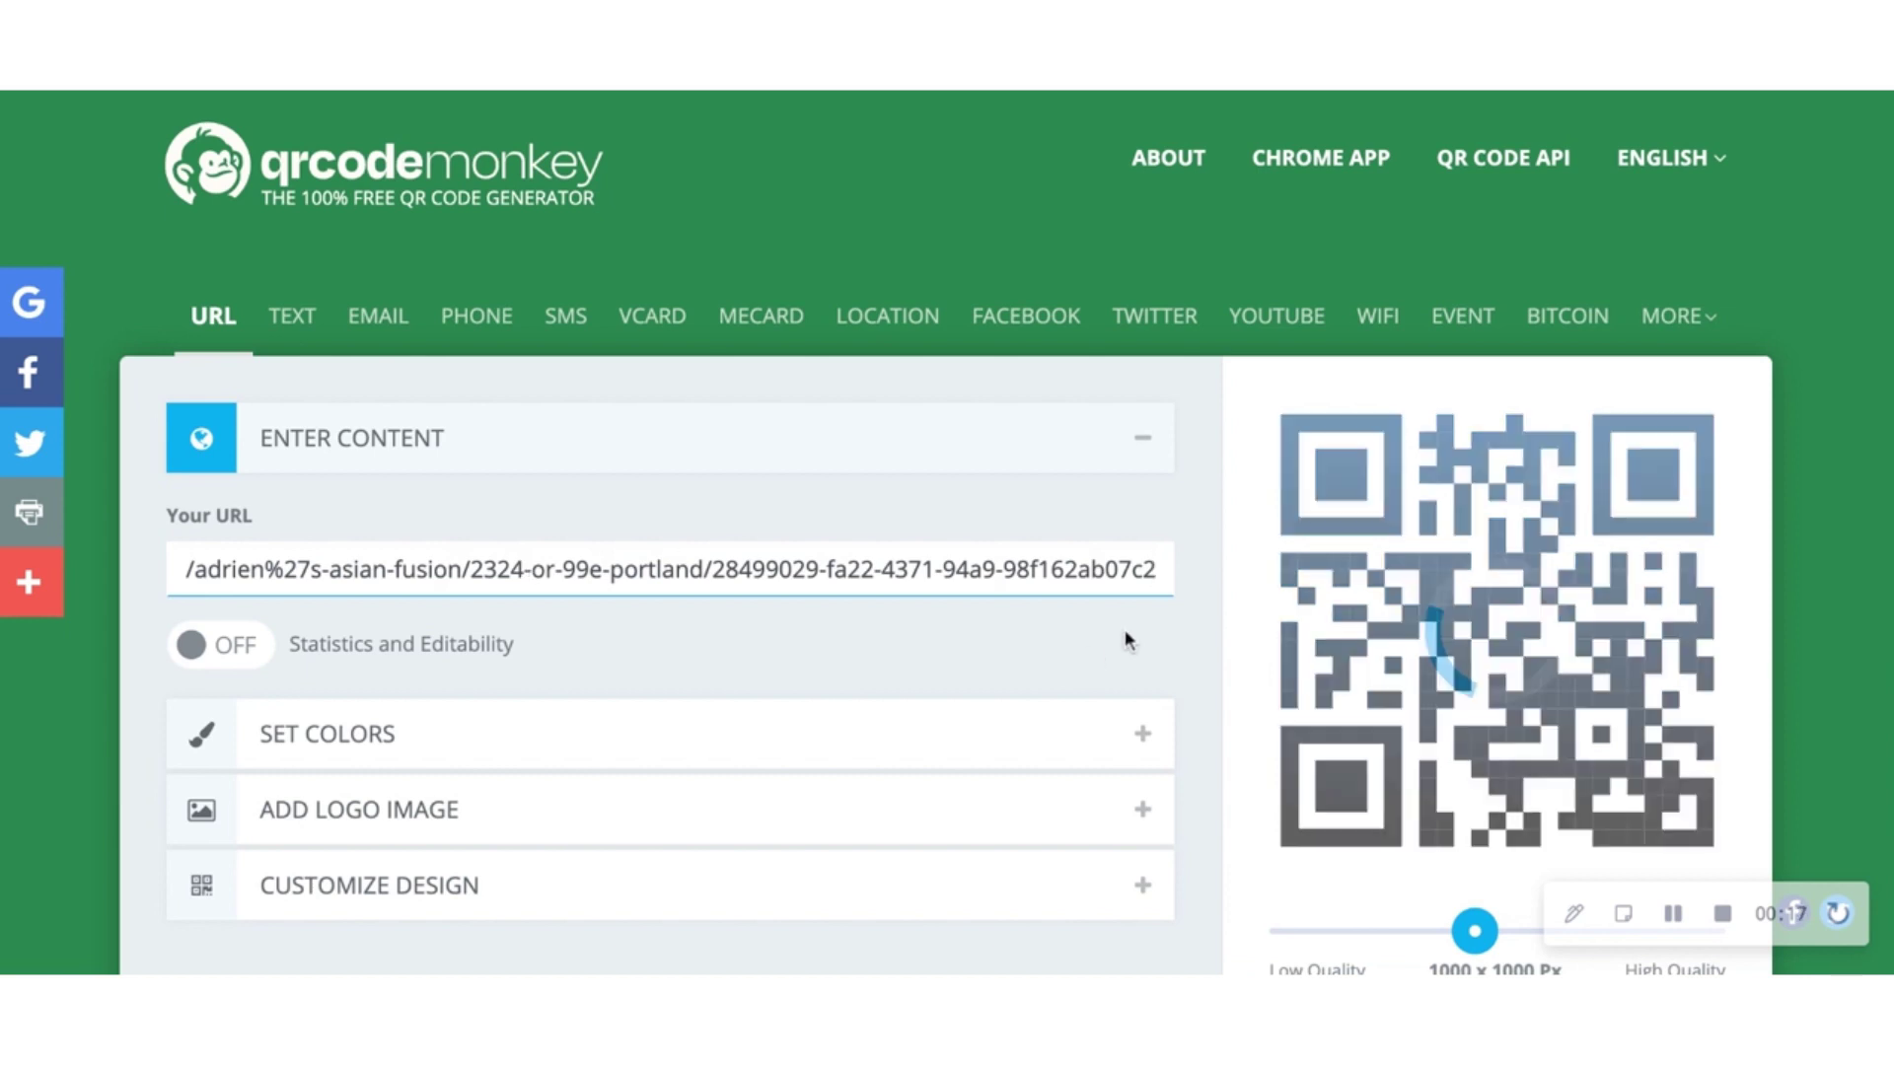
scroll(1209, 624, down, 3)
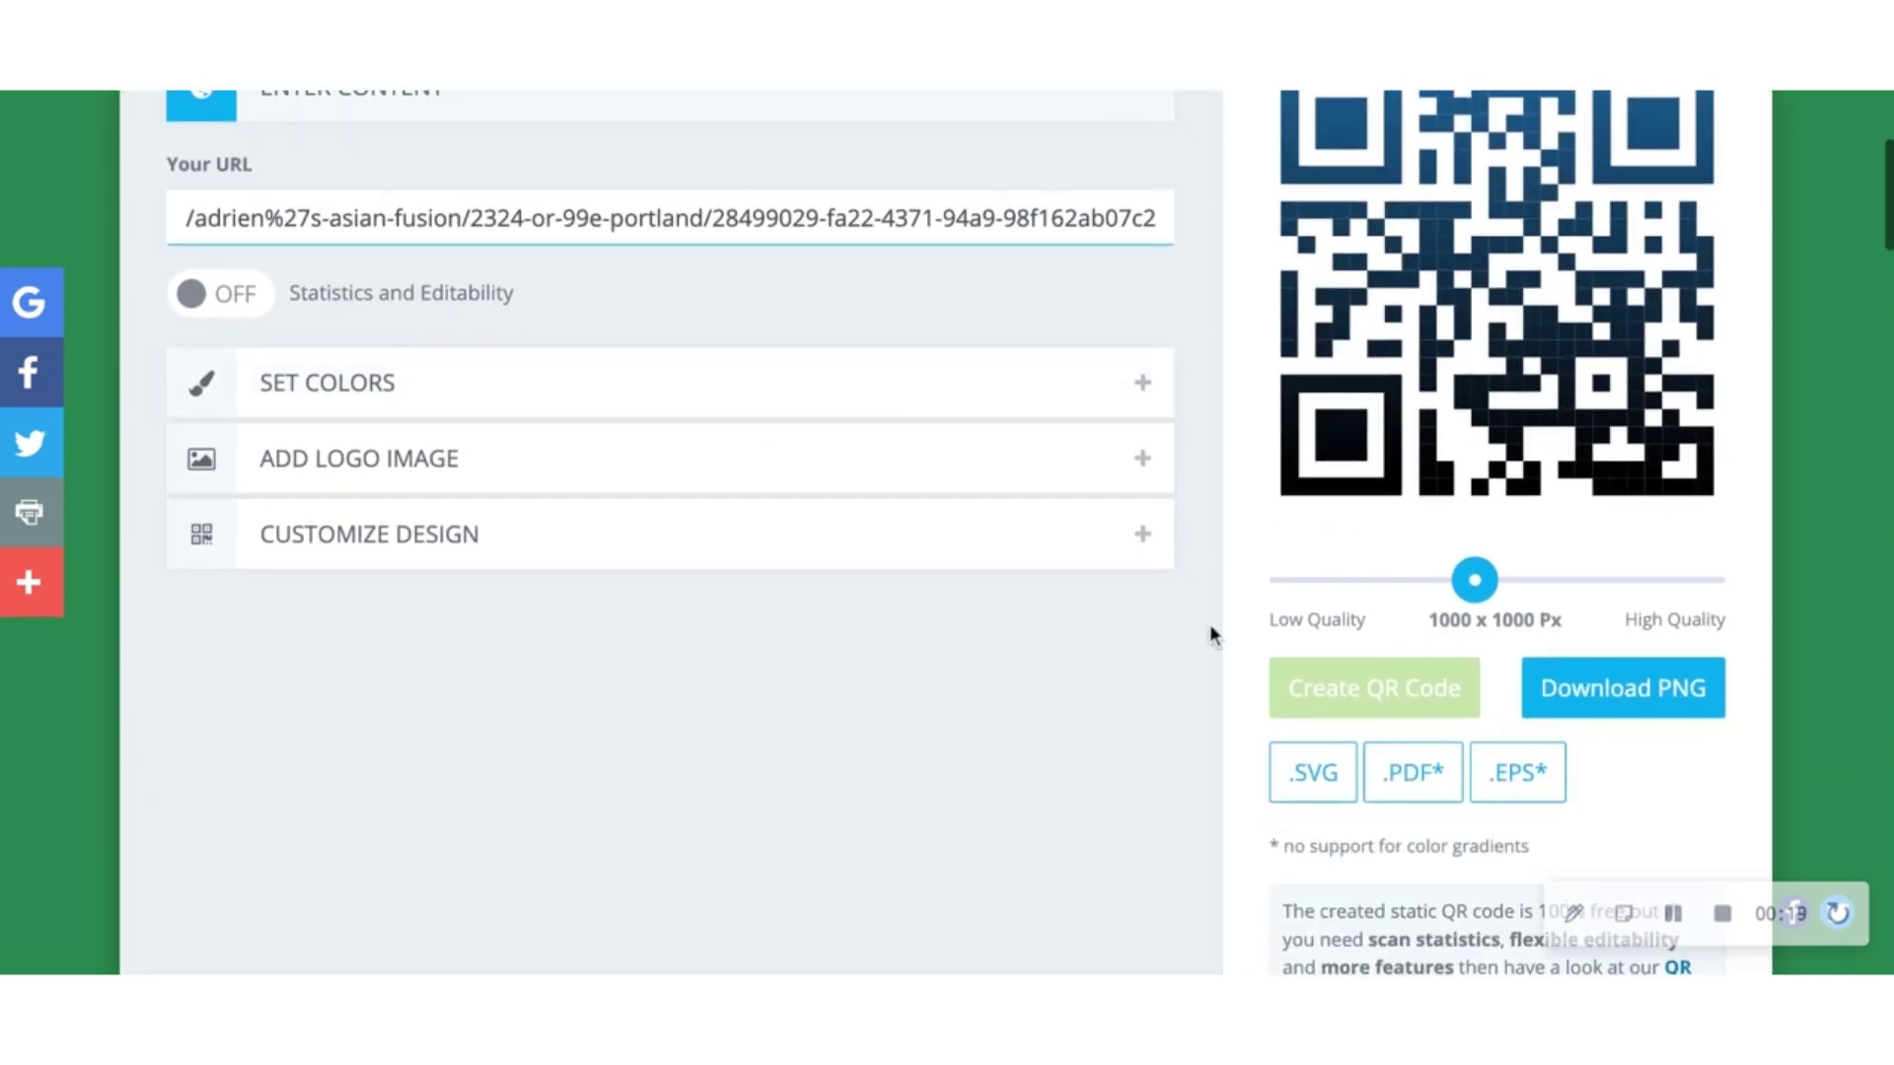
click(1627, 699)
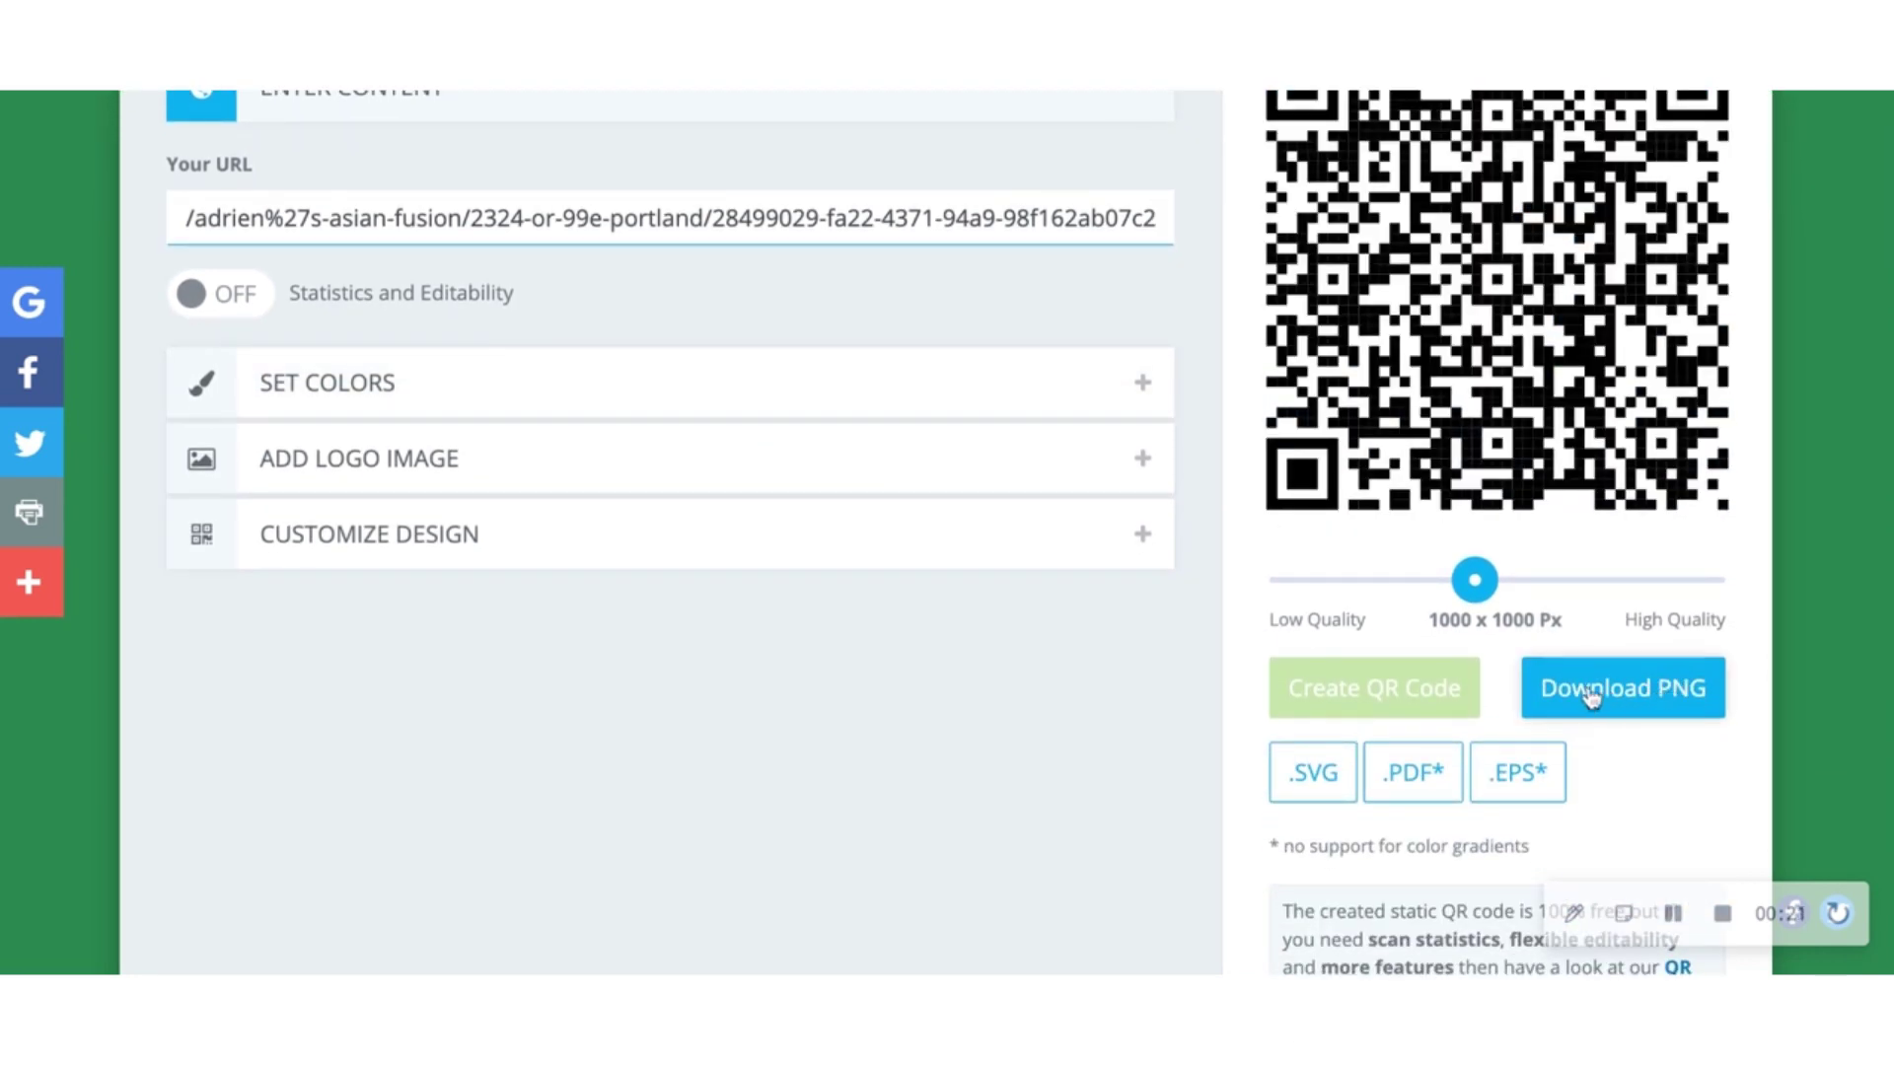
scroll(1029, 525, up, 1)
scroll(1029, 525, up, 1)
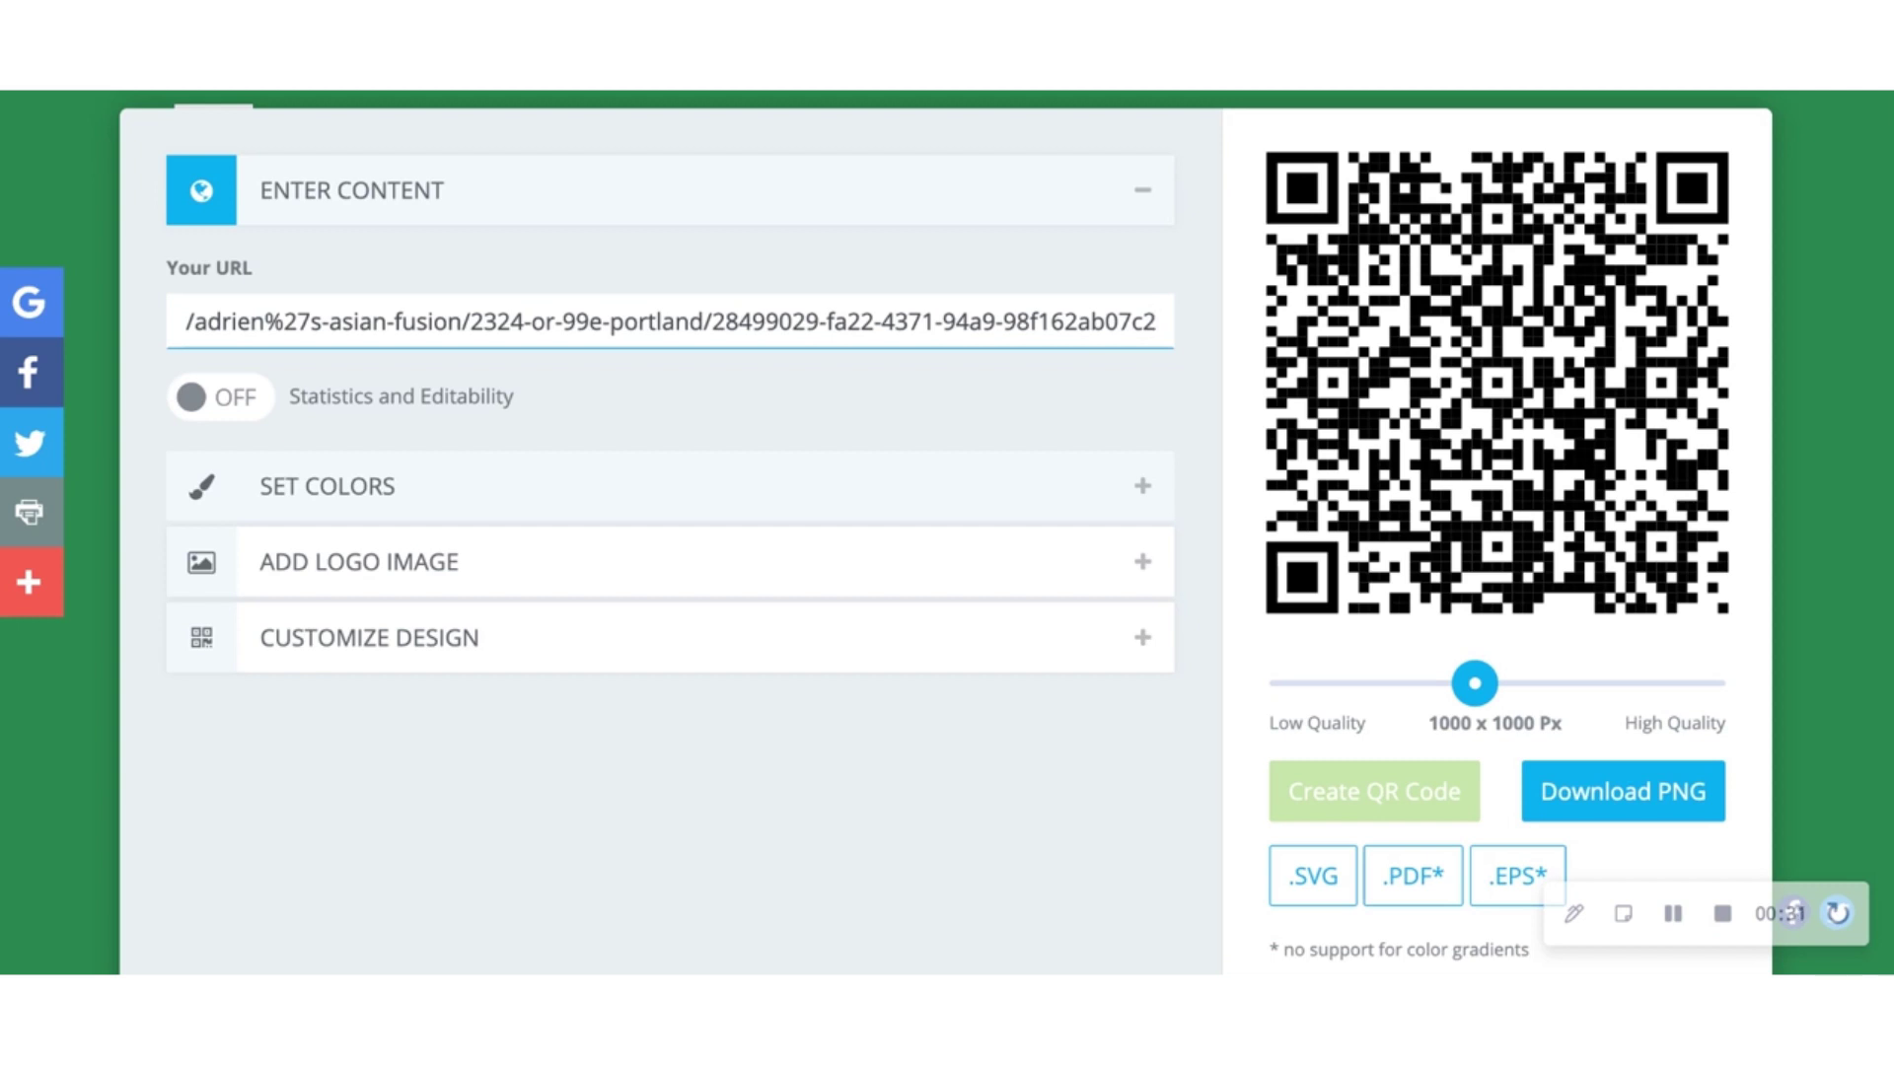
- Add ?table_number=Table4 to the Portland link, create the QR code and download the Table4 PNG
text(?tab)
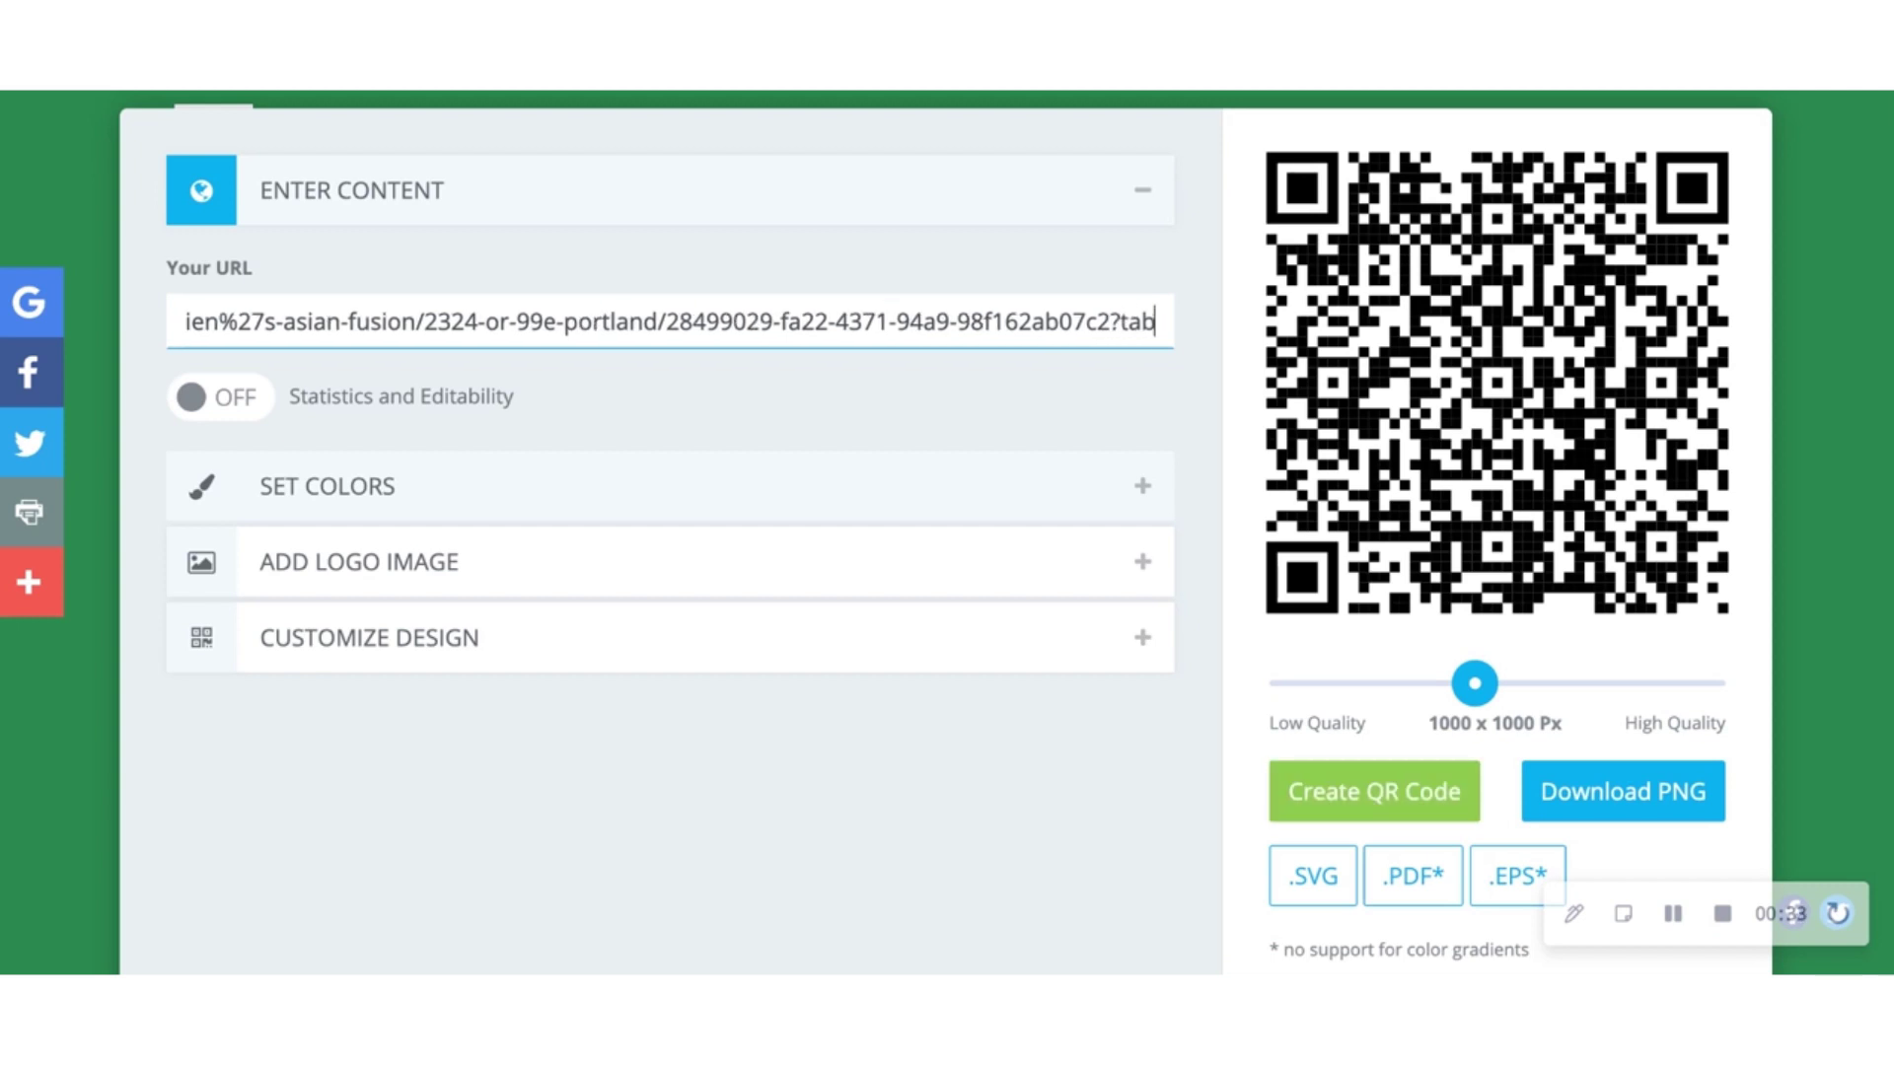
text(le_number=)
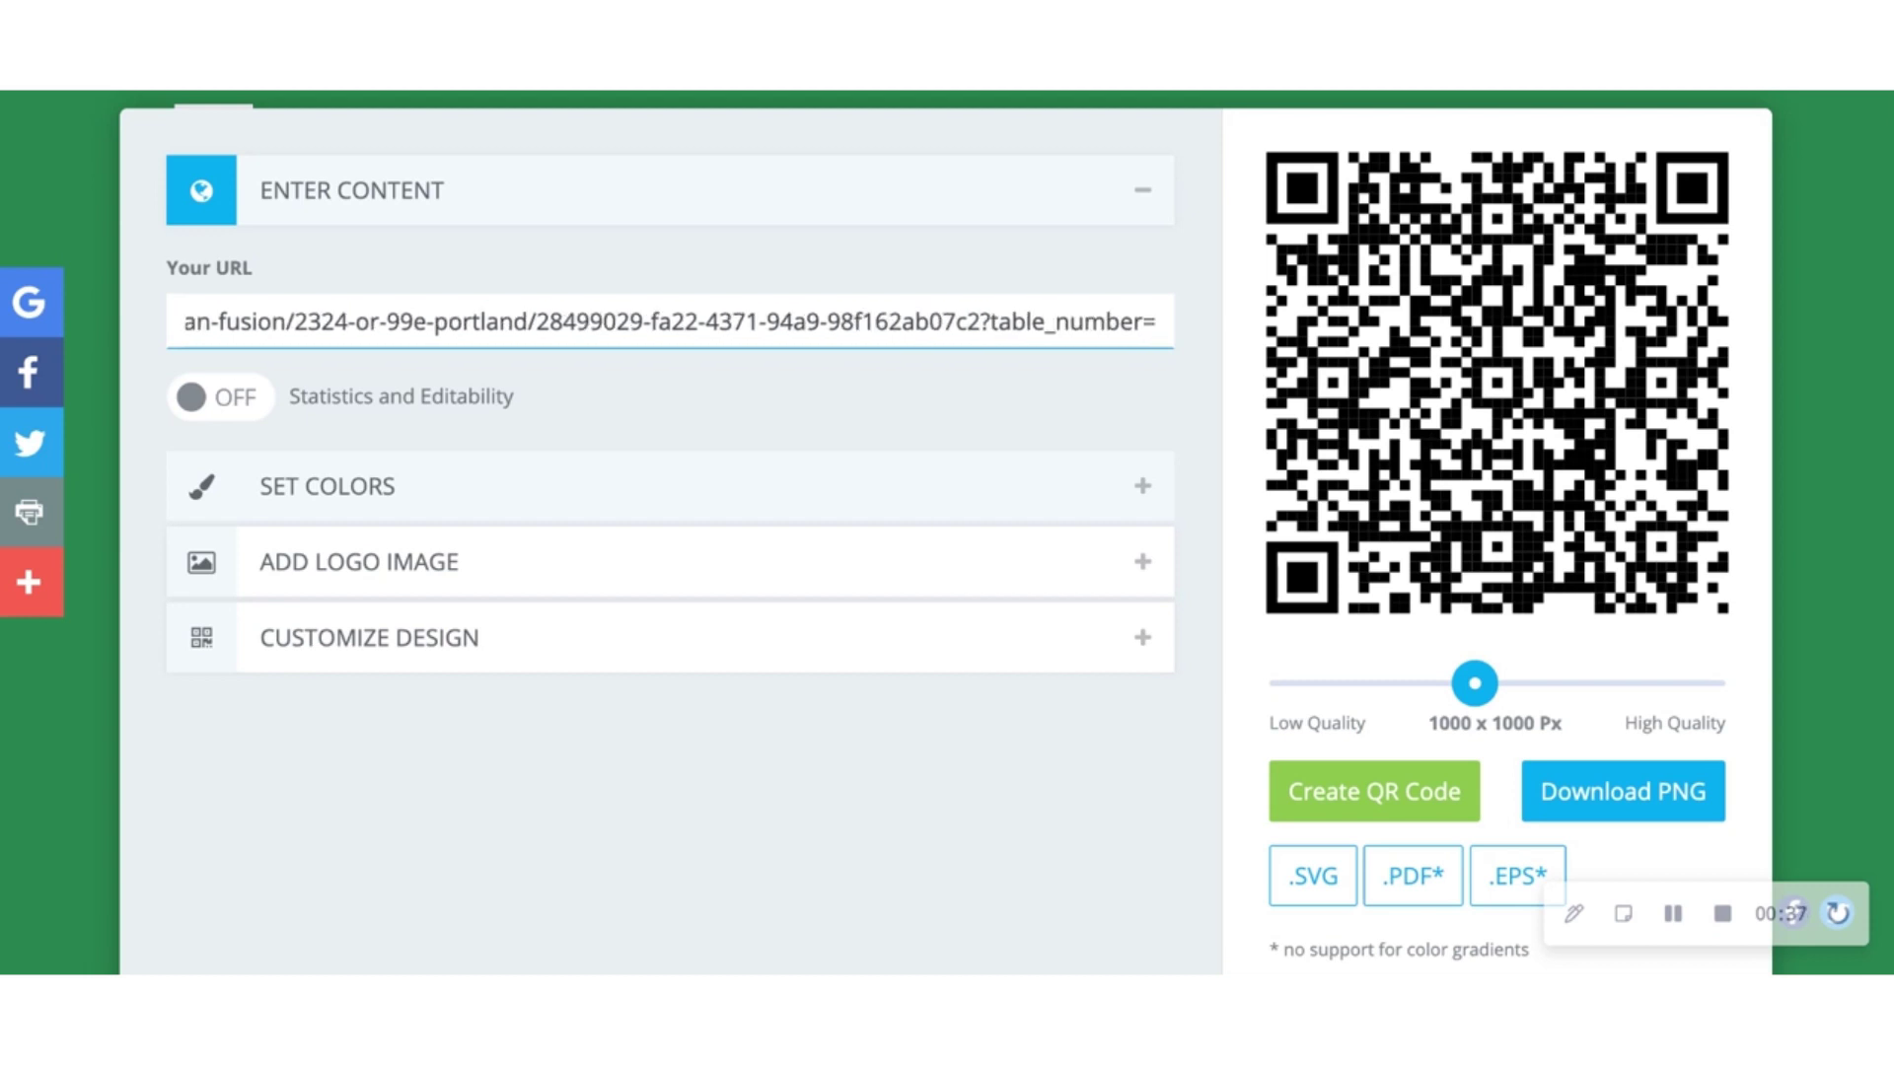
text(Table)
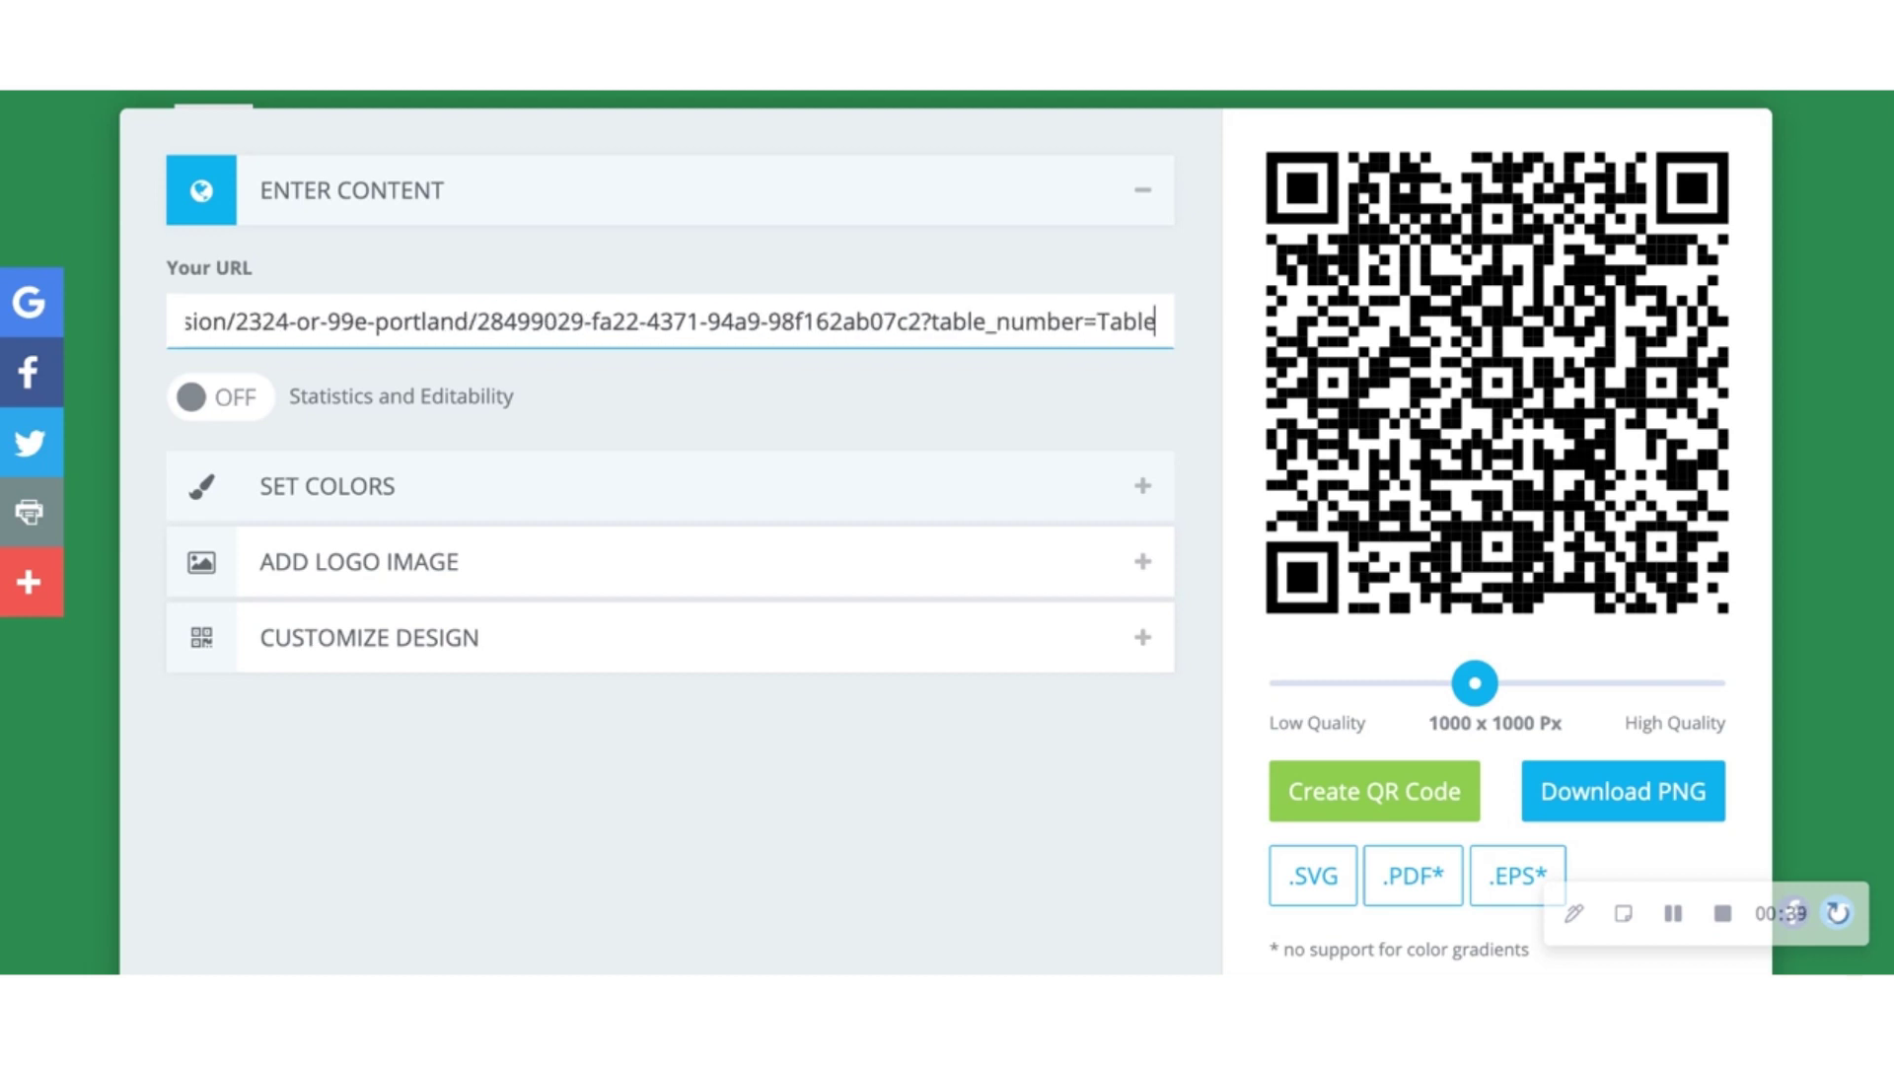
text(1)
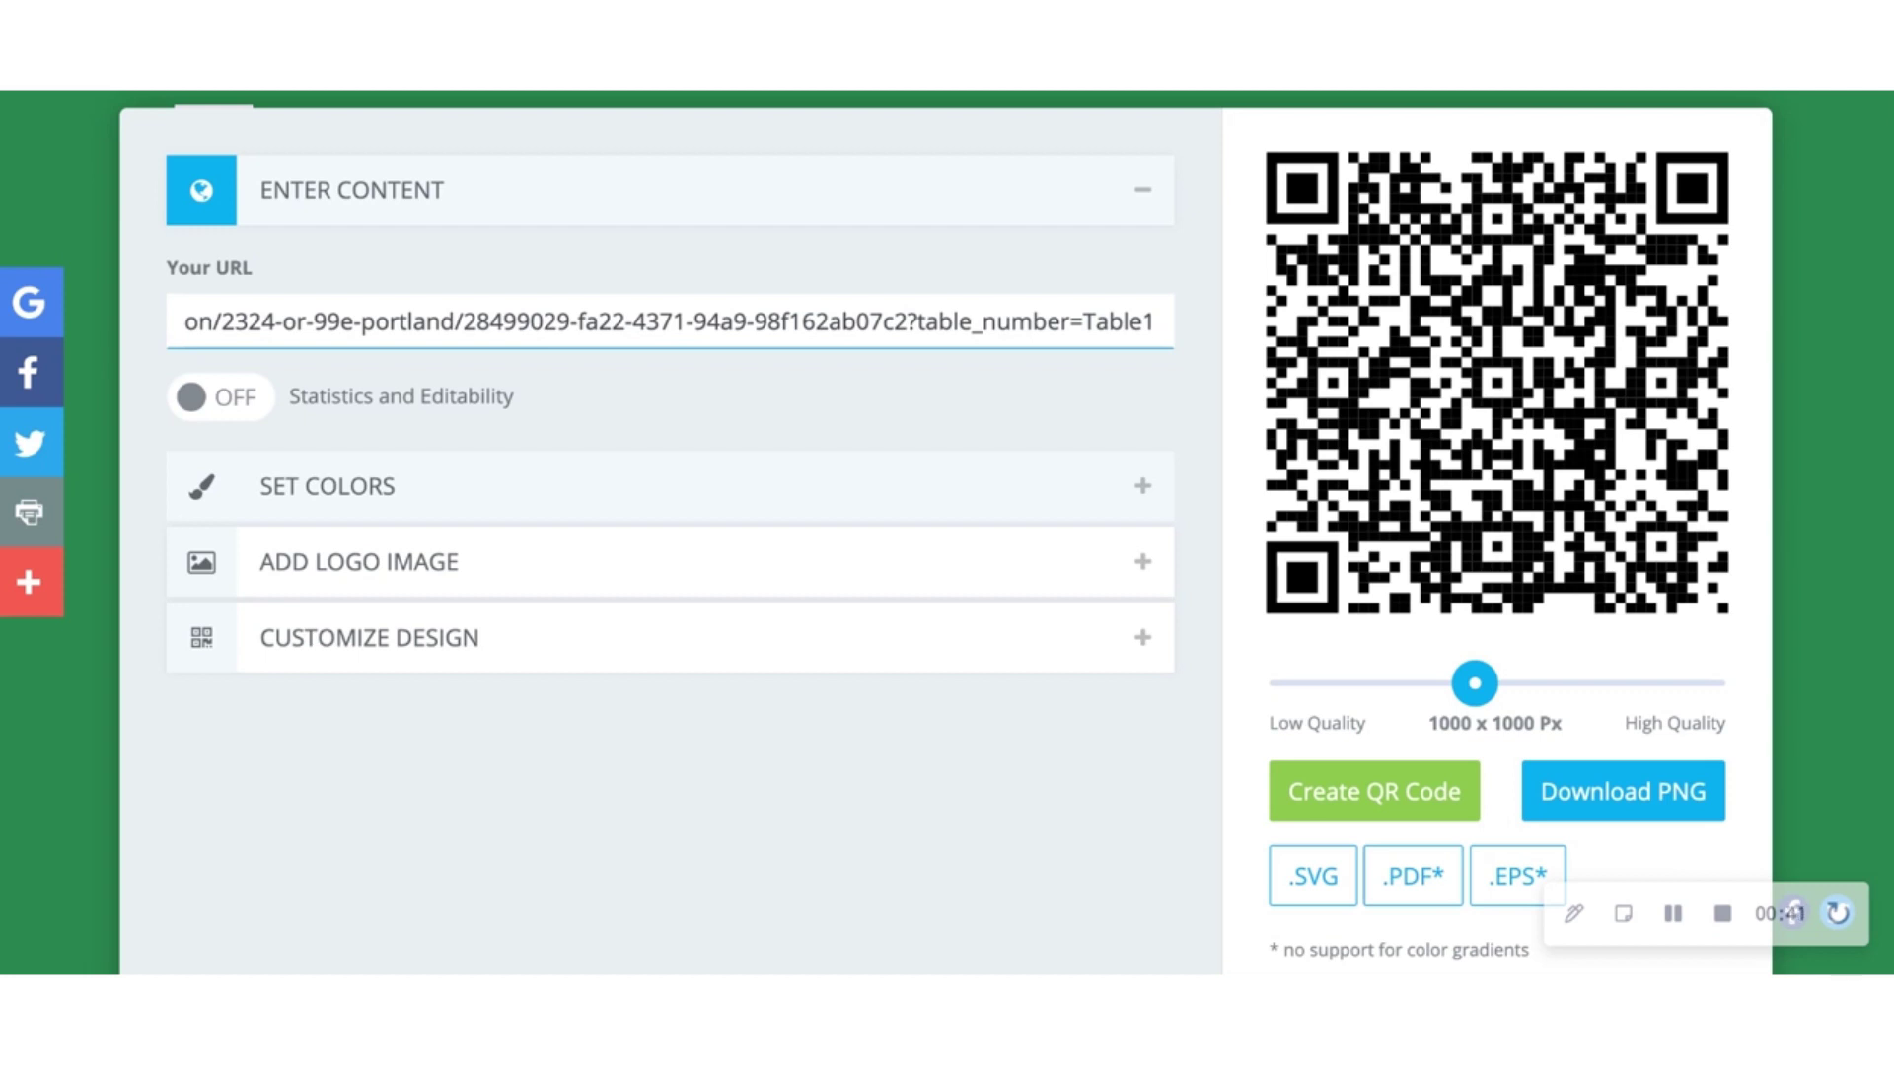
key(BackSpace)
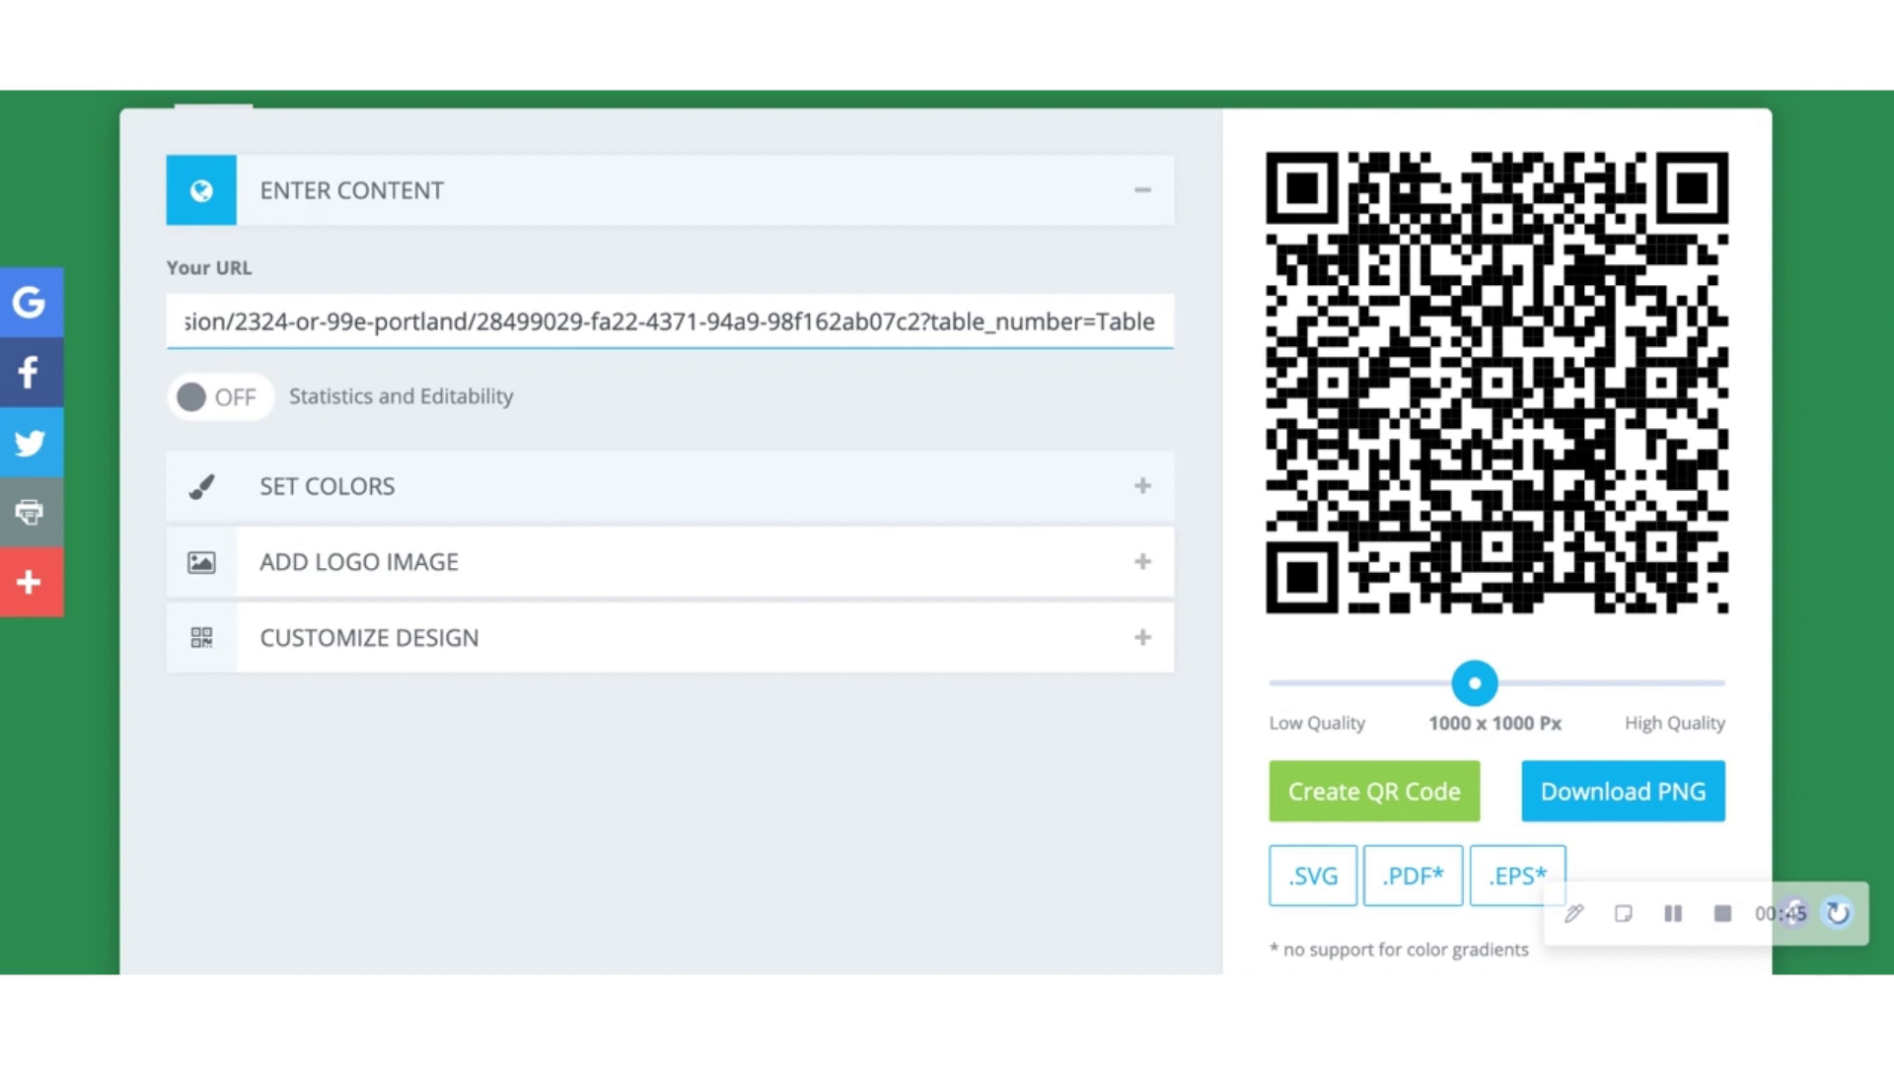
text(4)
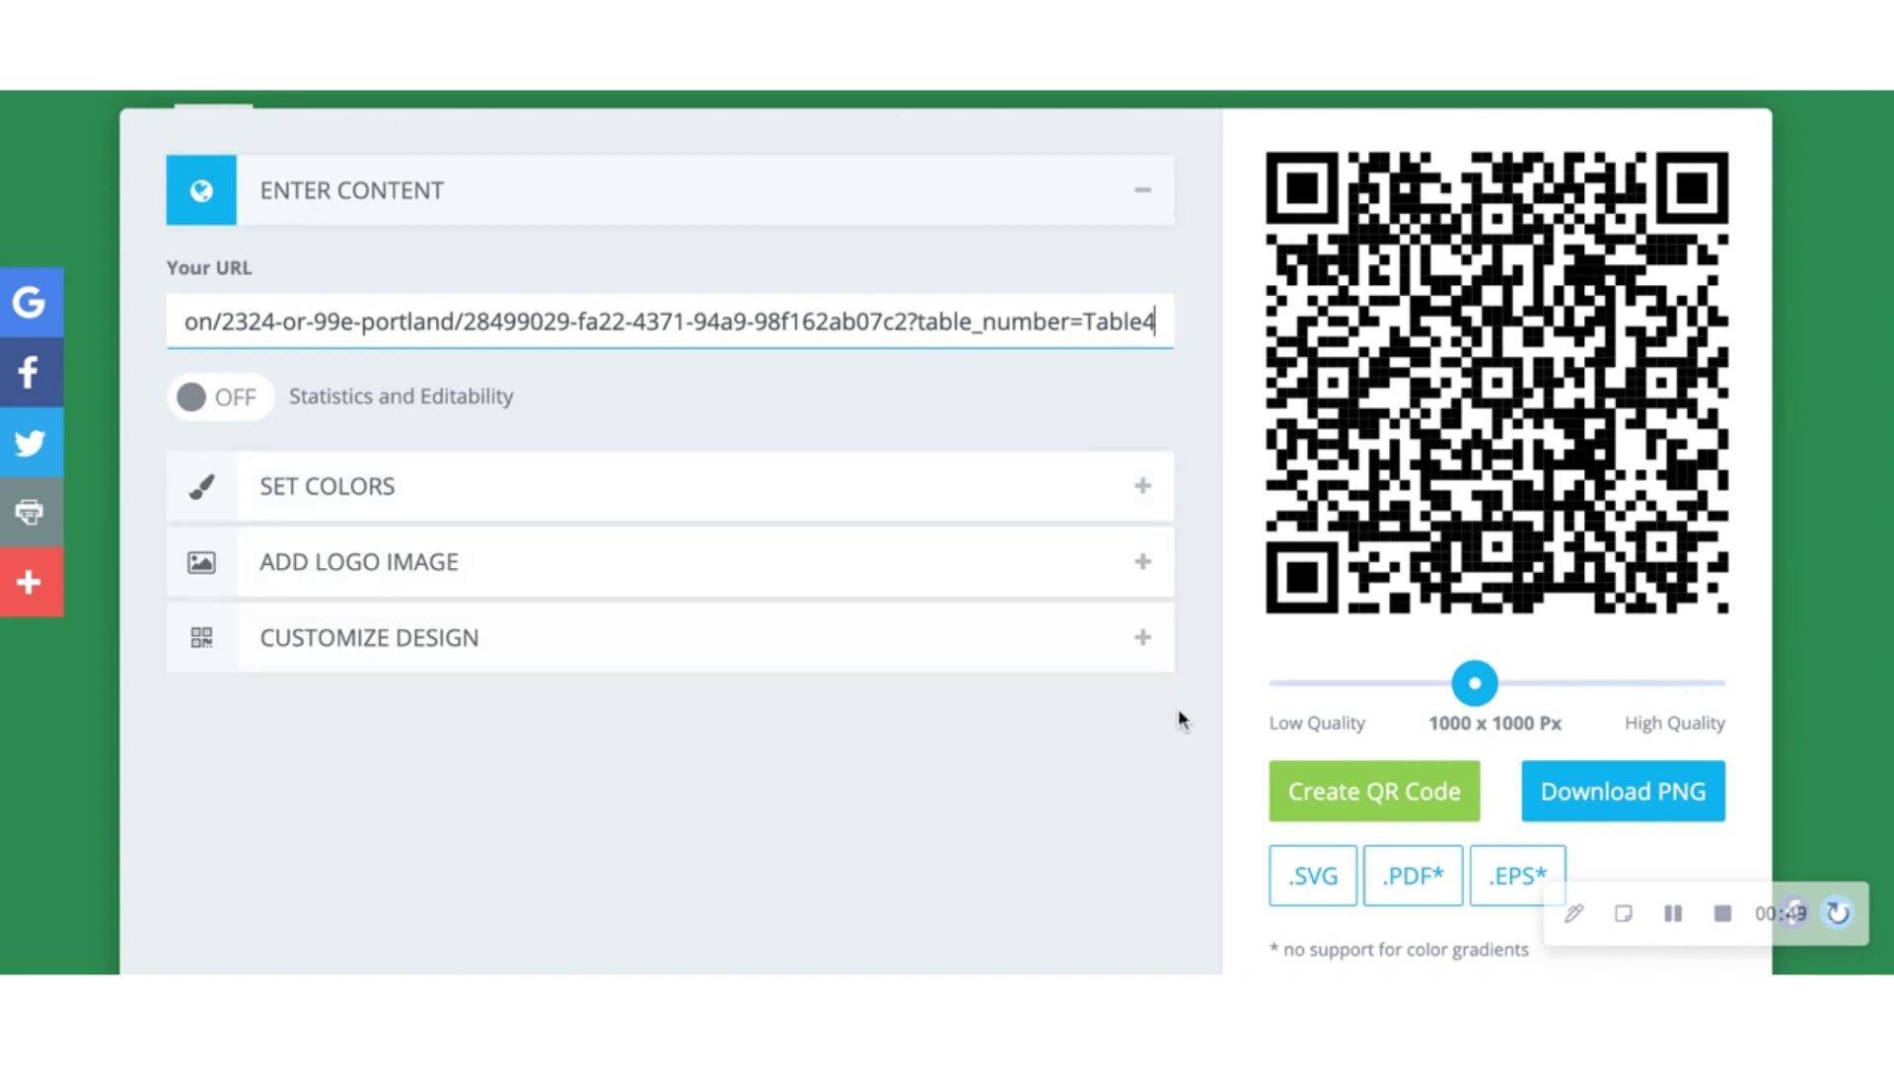
click(1351, 796)
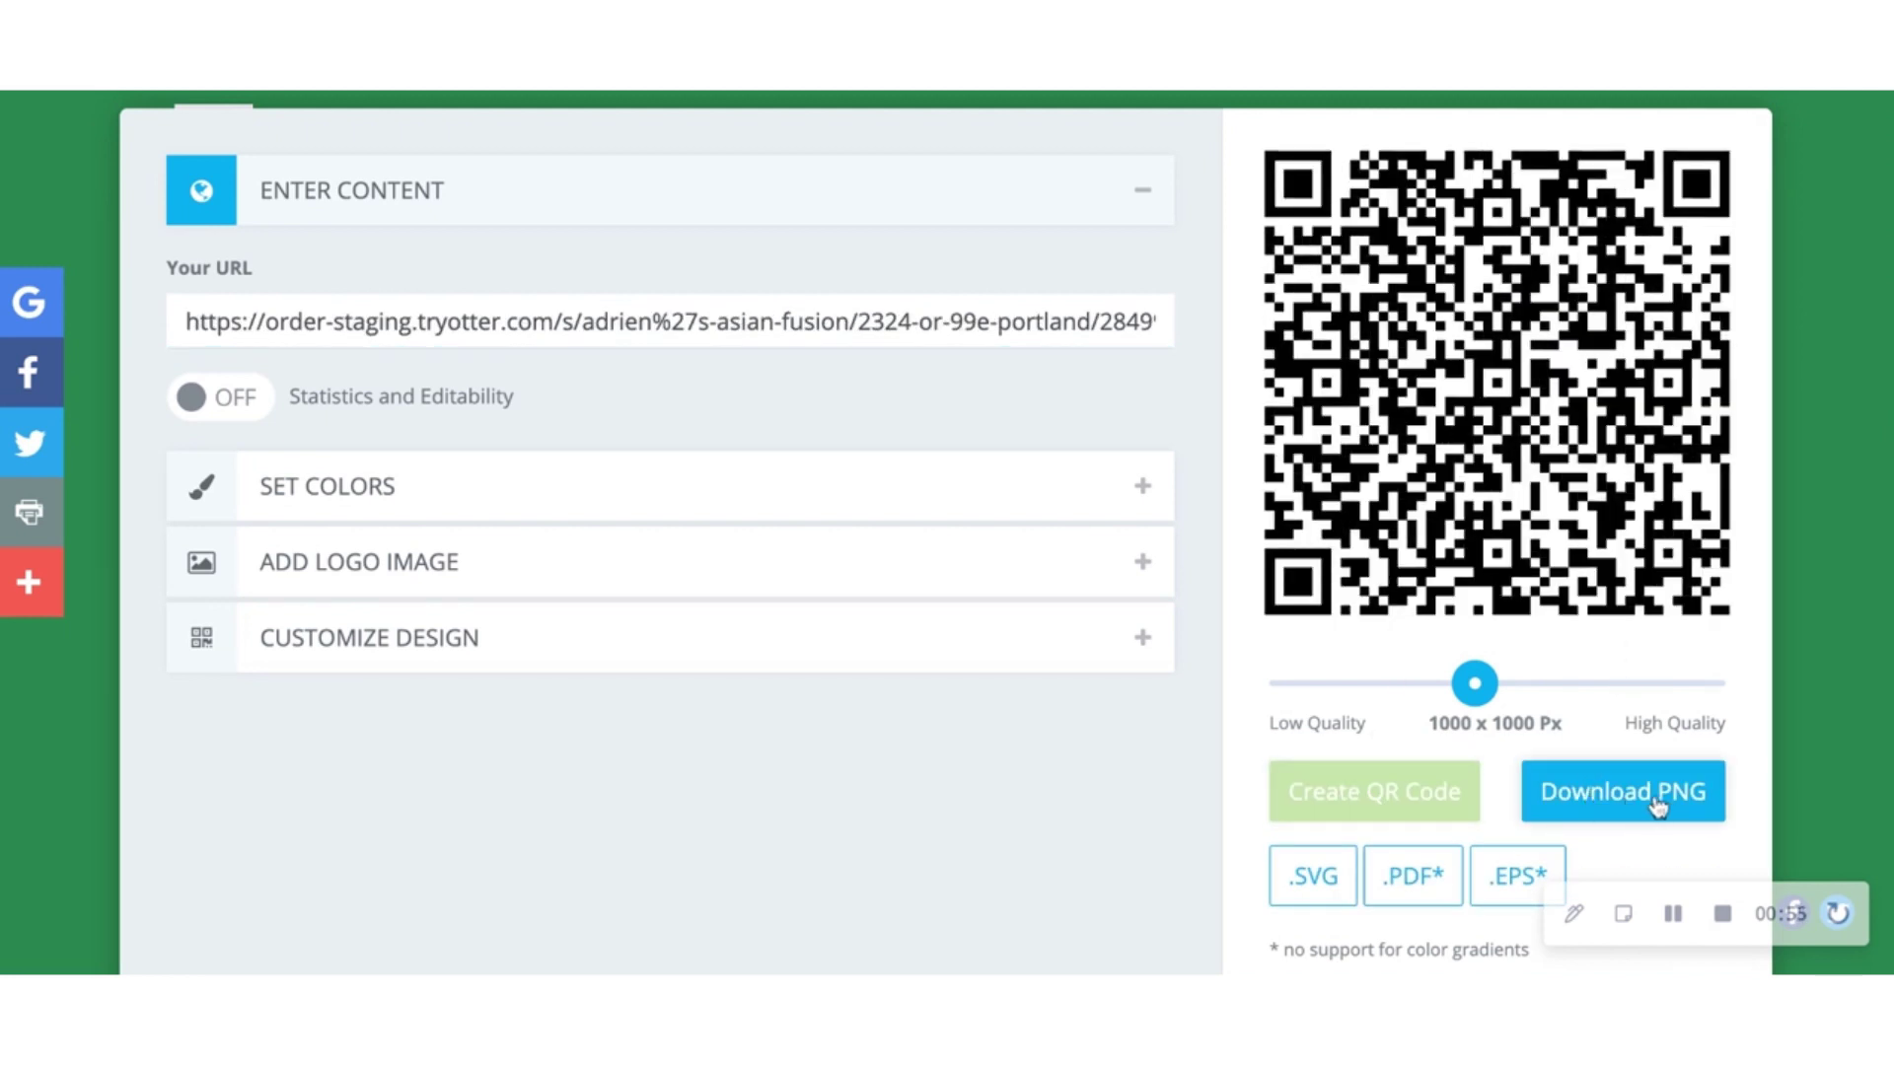
click(1589, 817)
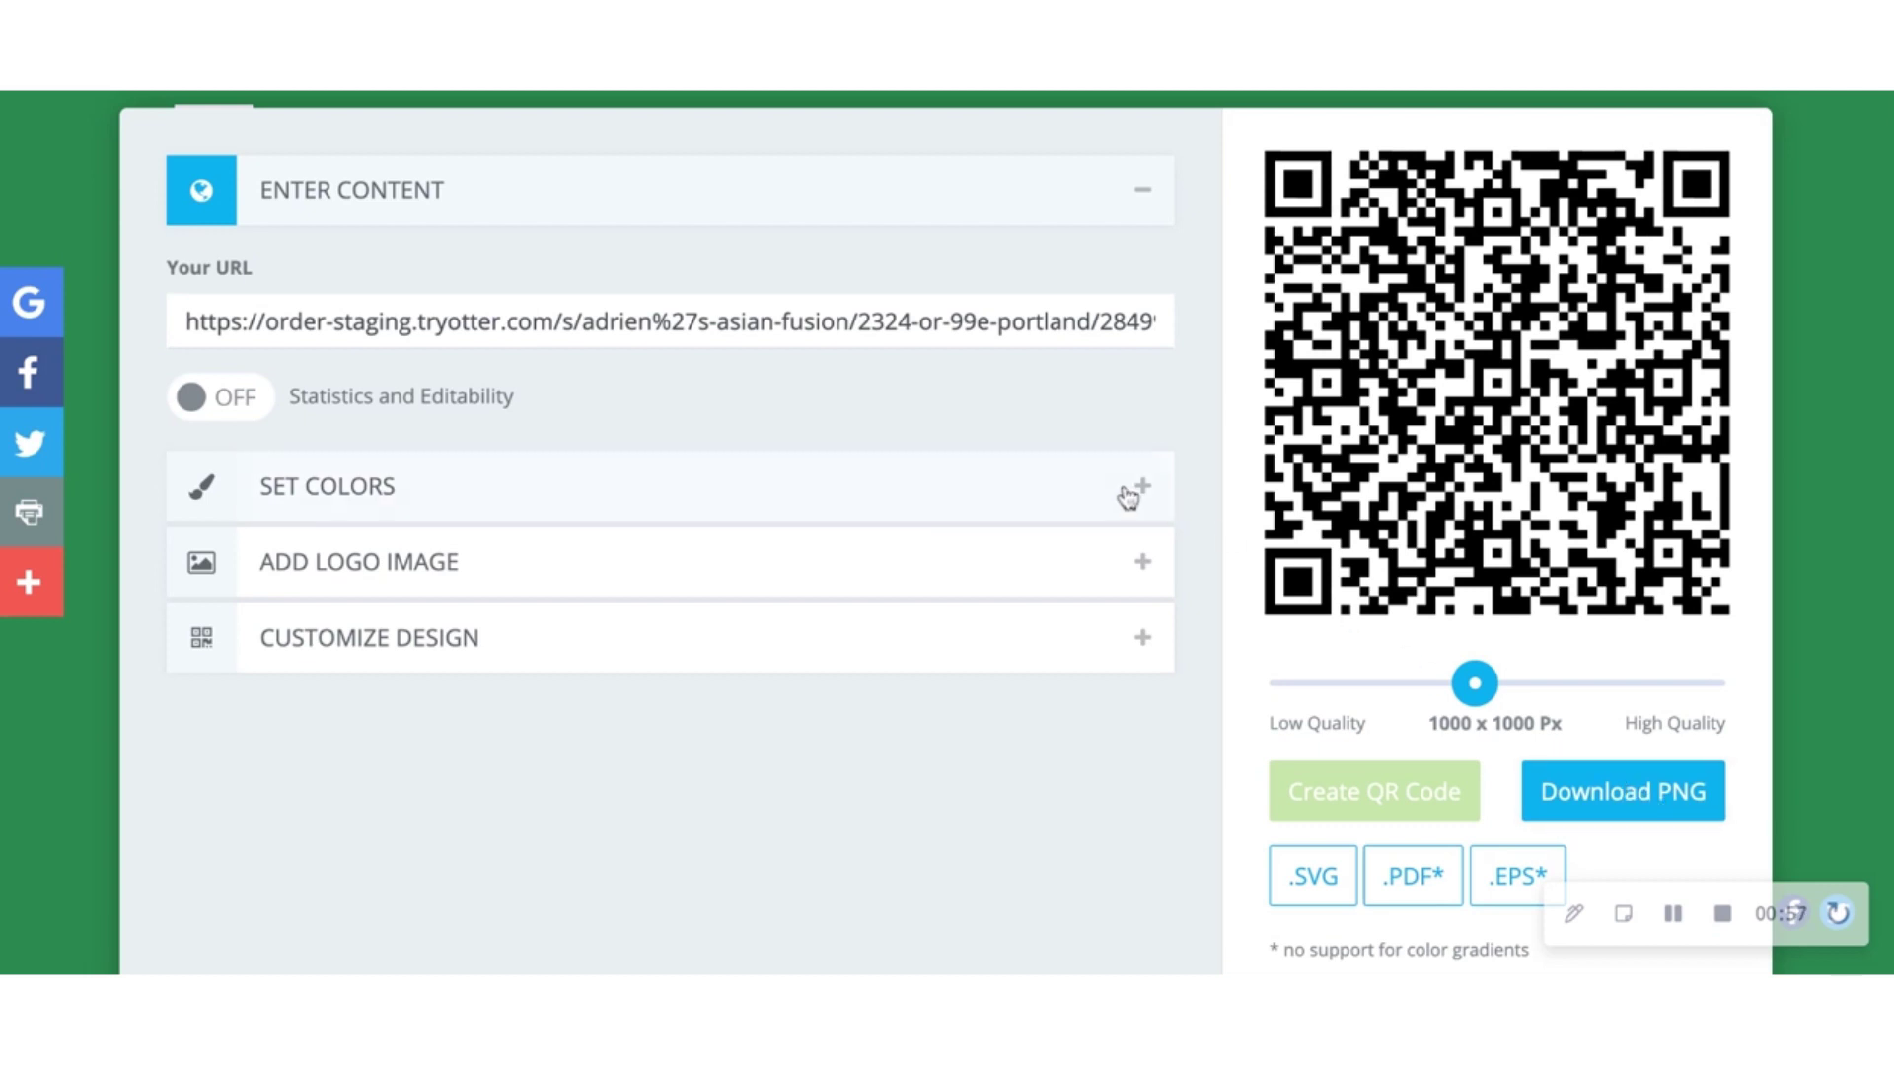